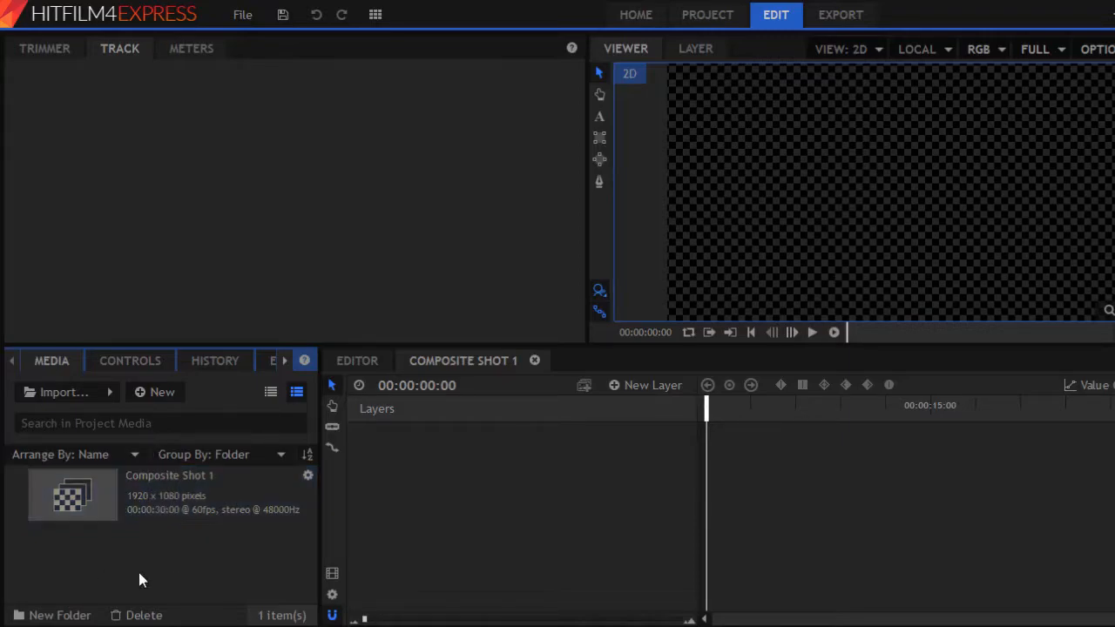
Create a black 1920 x 1080 plane with square pixels and add it as a layer in Composite Shot 1
left_click(708, 15)
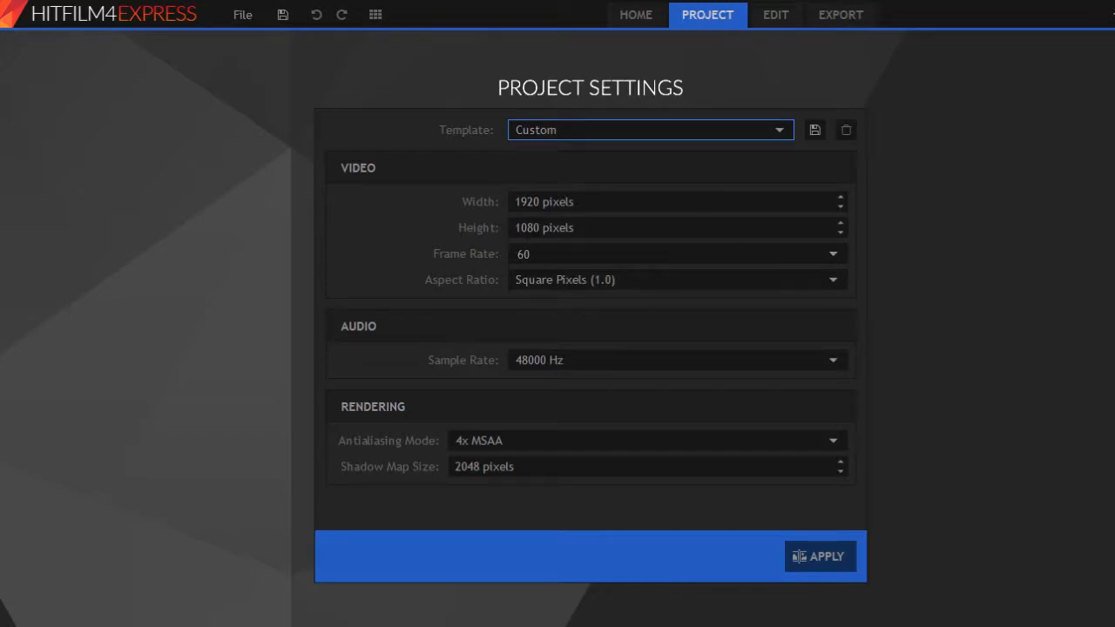
left_click(775, 15)
left_click(162, 392)
left_click(167, 435)
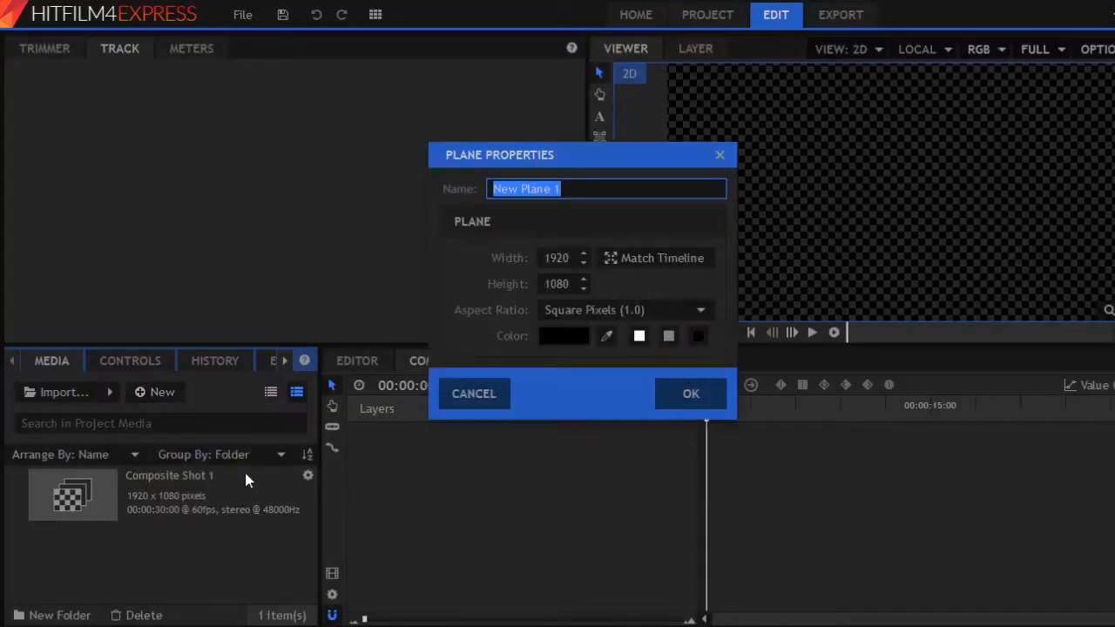
left_click(672, 392)
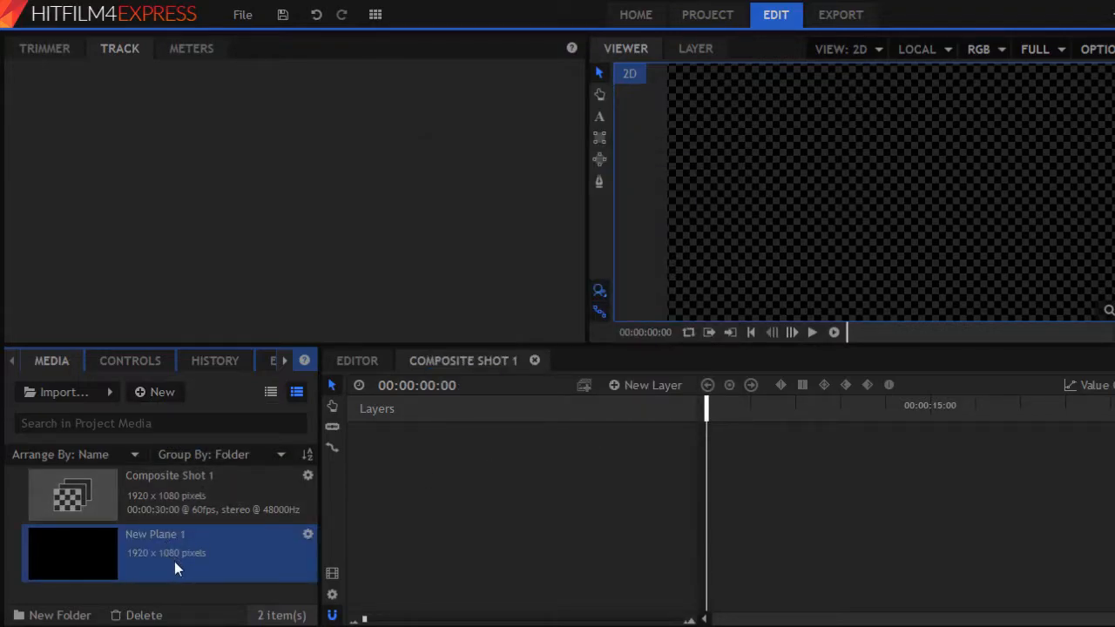
left_click_drag(167, 555, 488, 523)
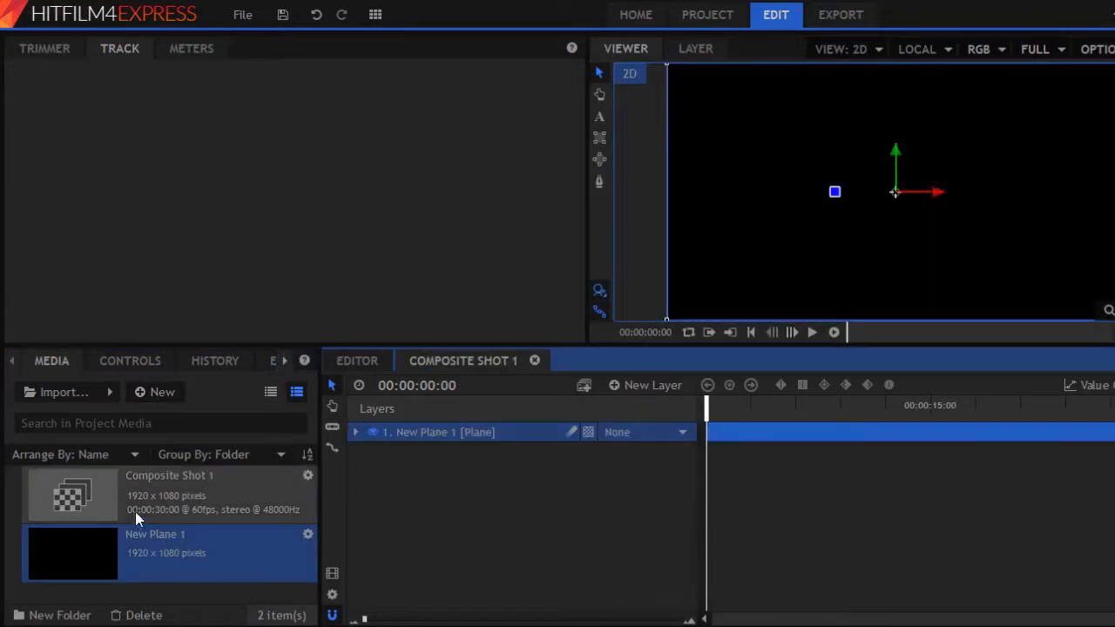
Draw a text box across the middle of the black plane and enter SYNC
left_click(601, 117)
left_click_drag(724, 145, 1031, 263)
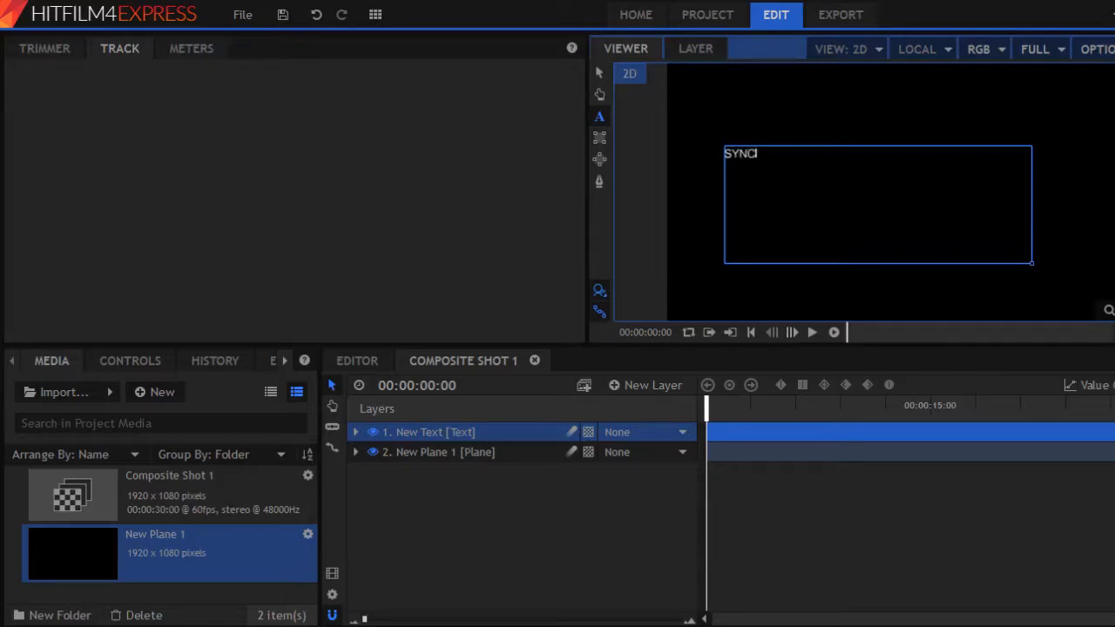
Set the SYNC text to Bebas Neue at size 445 and narrow its text box to fit the word
key("ctrl+a")
left_click(285, 363)
left_click(249, 360)
left_click(136, 435)
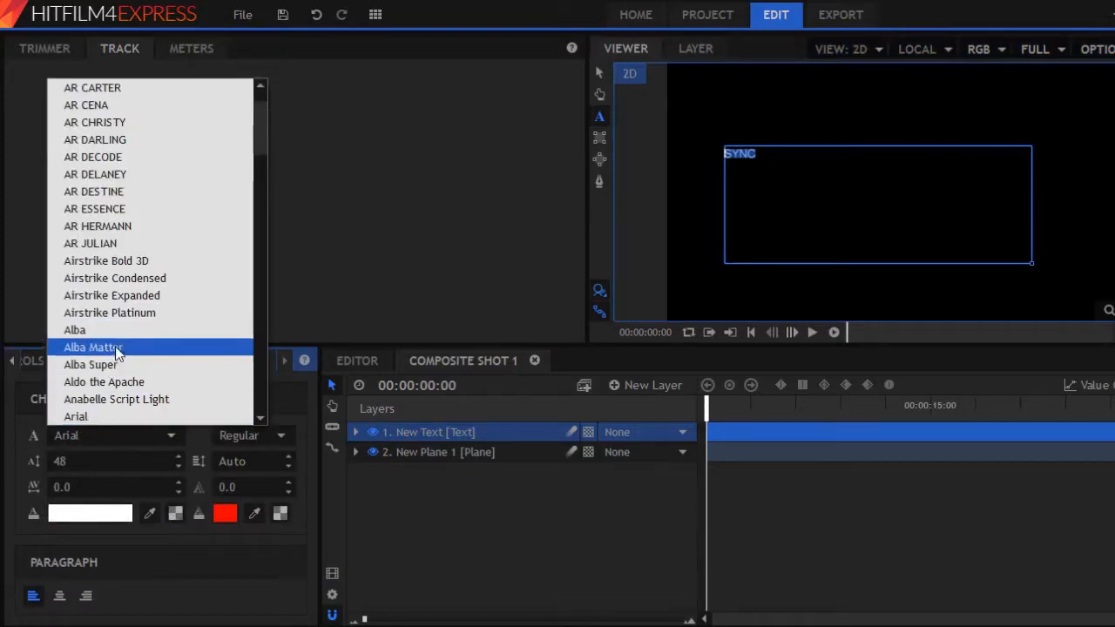
scroll(118, 348, "up", 1)
scroll(118, 348, "down", 5)
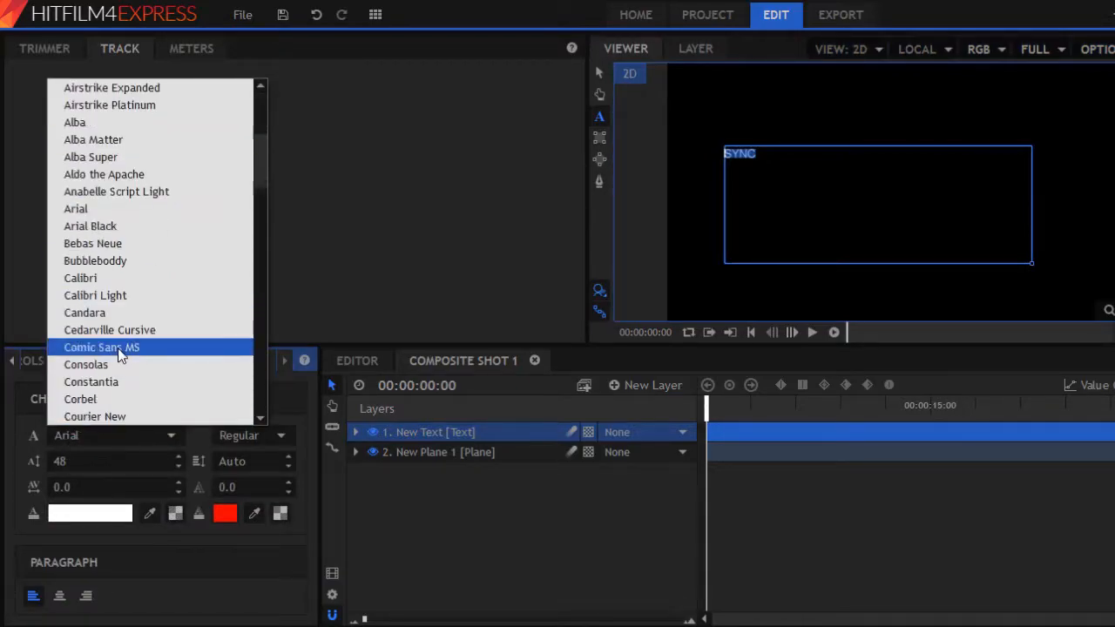
left_click(108, 245)
left_click_drag(117, 461, 465, 126)
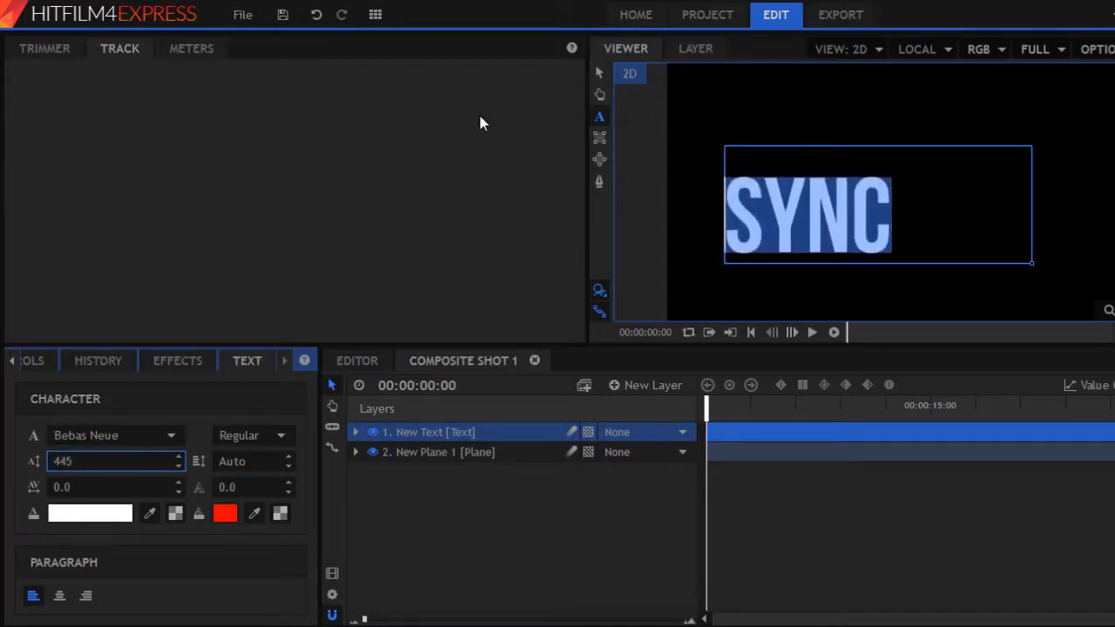
left_click_drag(1031, 262, 893, 283)
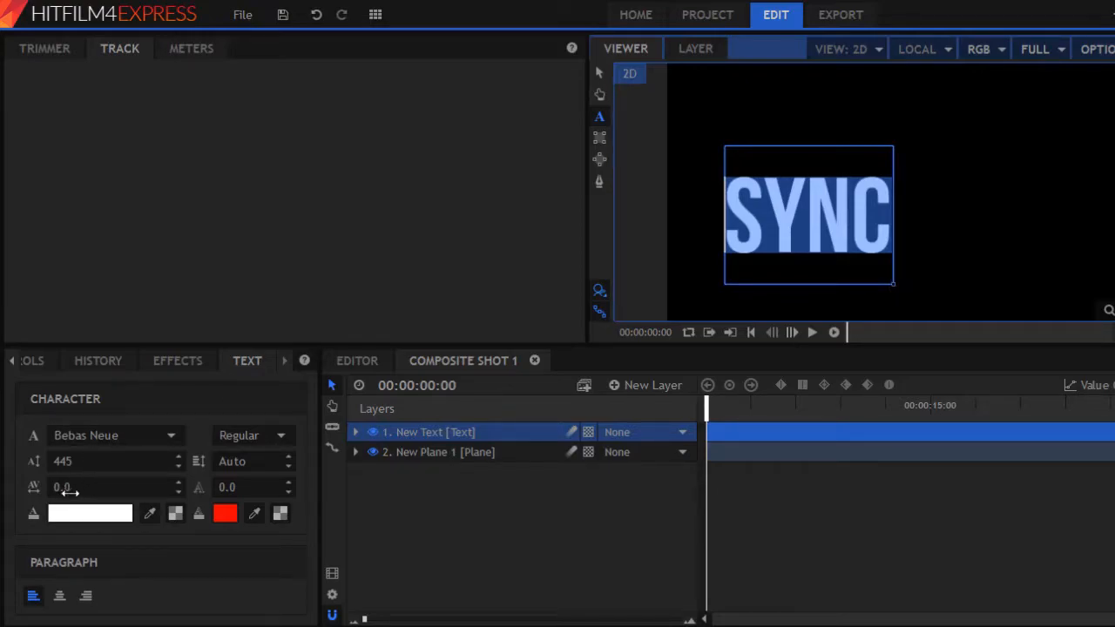
Give the SYNC text an outline of 9.0 in dark grey (#4b4b4b)
mouse_move(229, 487)
left_mouse_down()
mouse_move(258, 487)
mouse_move(245, 487)
left_mouse_up()
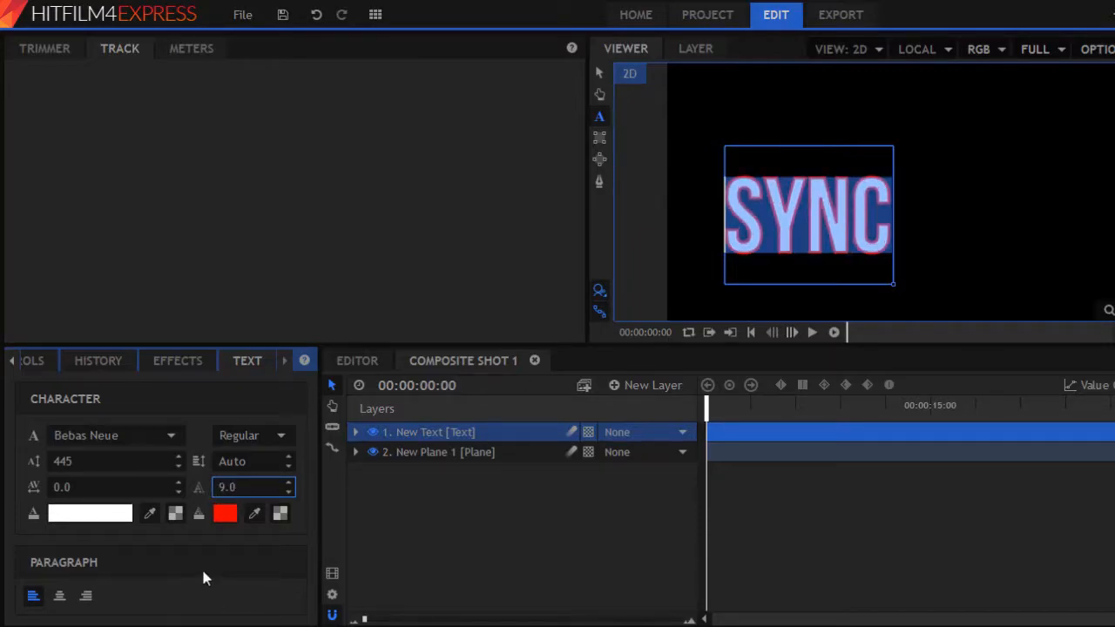
left_click(225, 513)
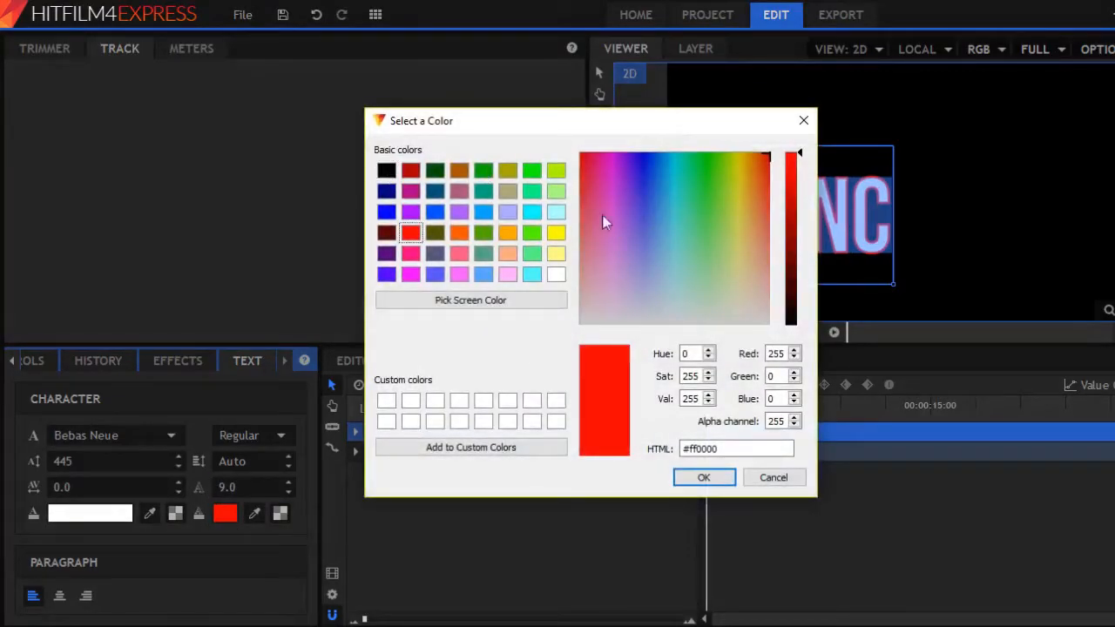
left_click(386, 170)
left_click(792, 273)
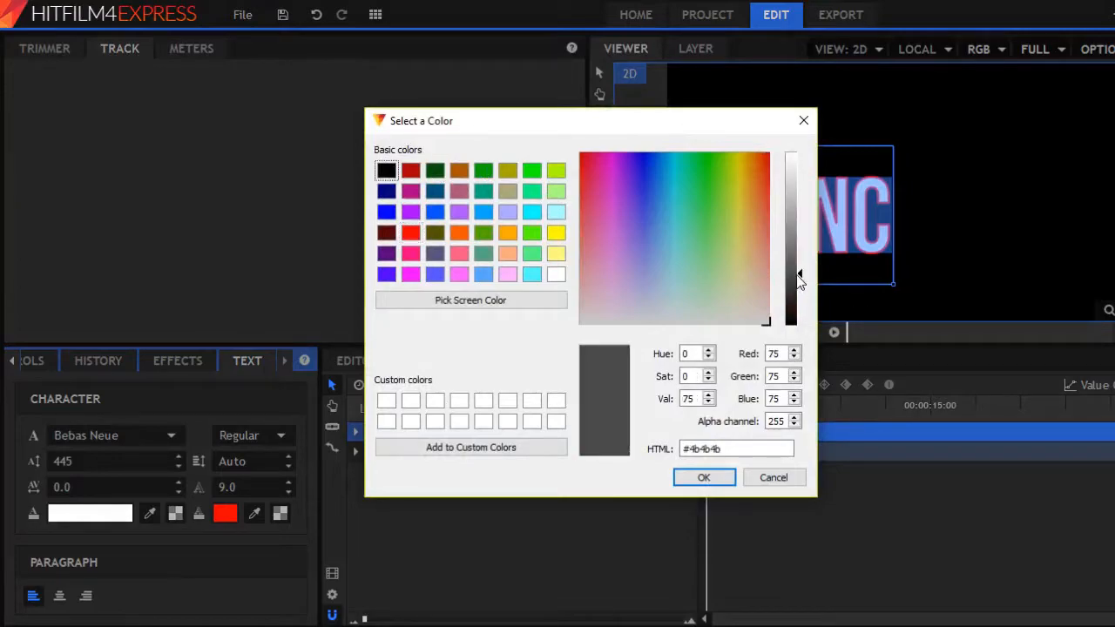
left_click(704, 478)
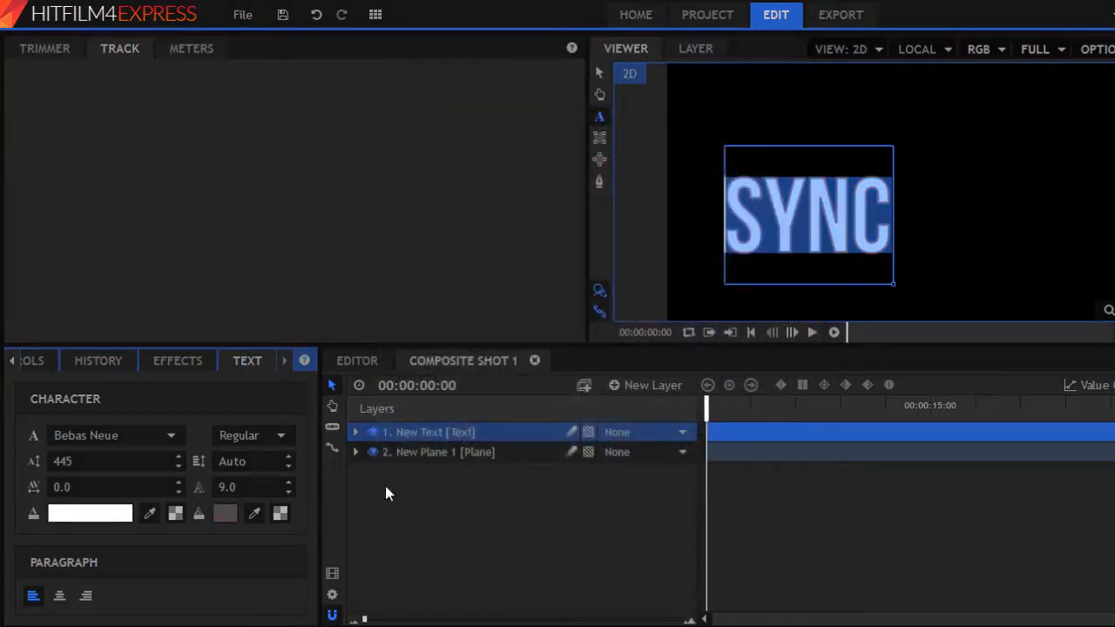
left_click(574, 514)
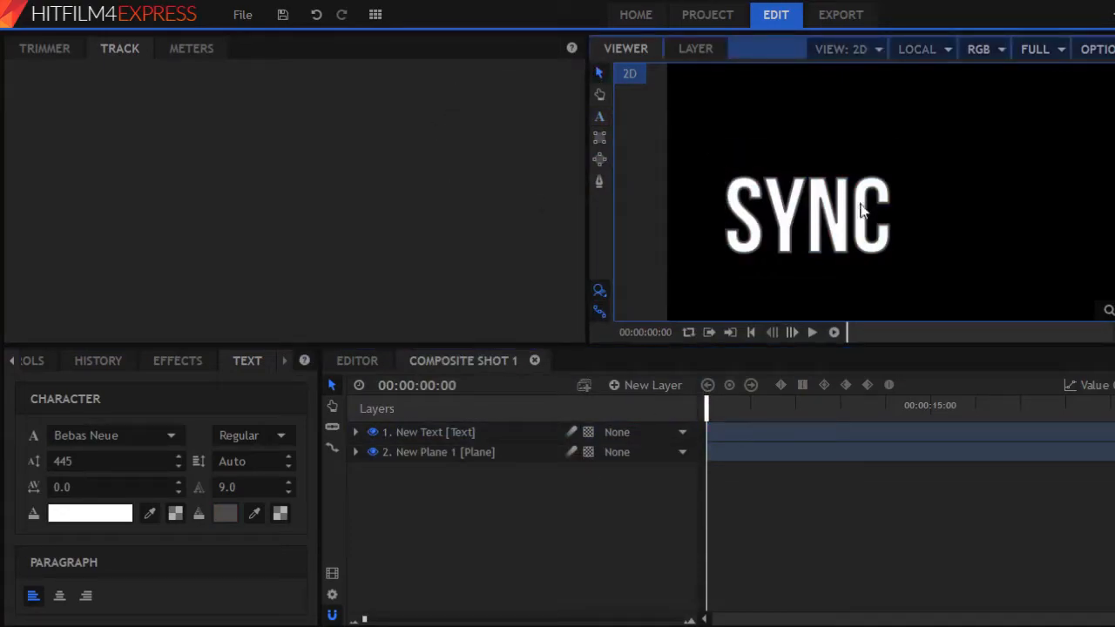
Move the SYNC text to the centre of the frame
left_click(824, 209)
left_click_drag(845, 232, 936, 211)
left_click(588, 557)
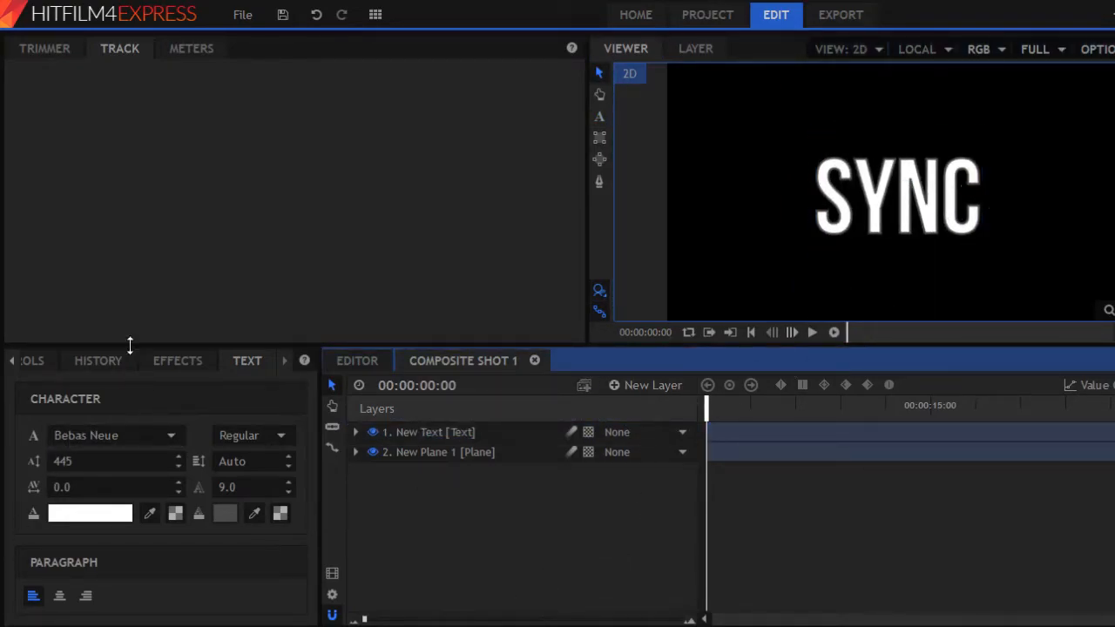
Set Composite Shot 1's duration to 00:00:15:00 and rename it Sync
left_click(11, 366)
left_click(36, 364)
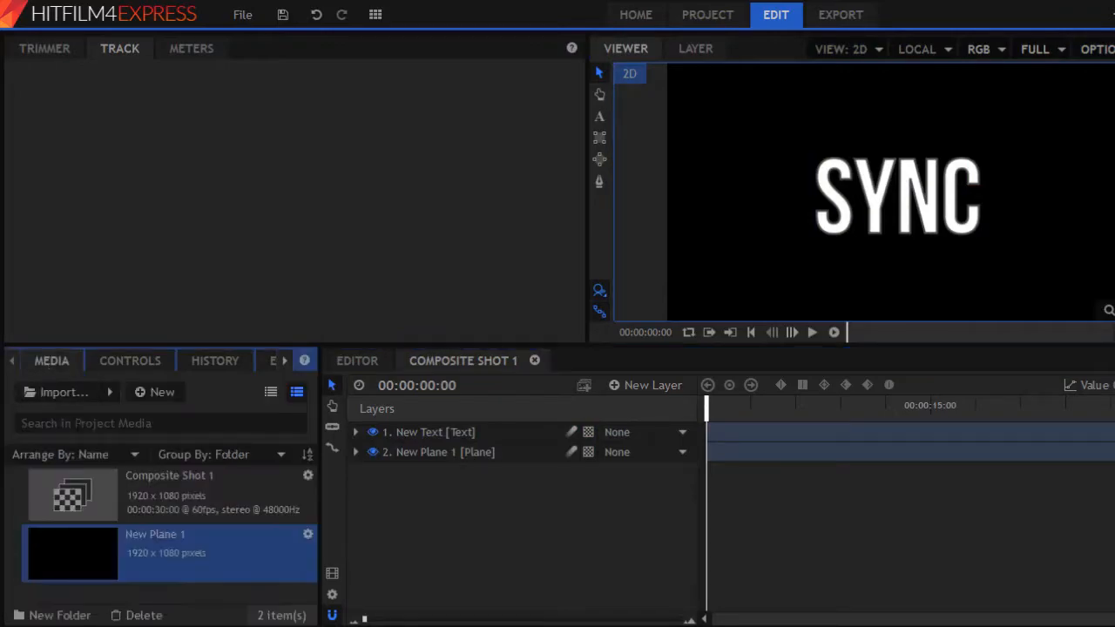
right_click(167, 495)
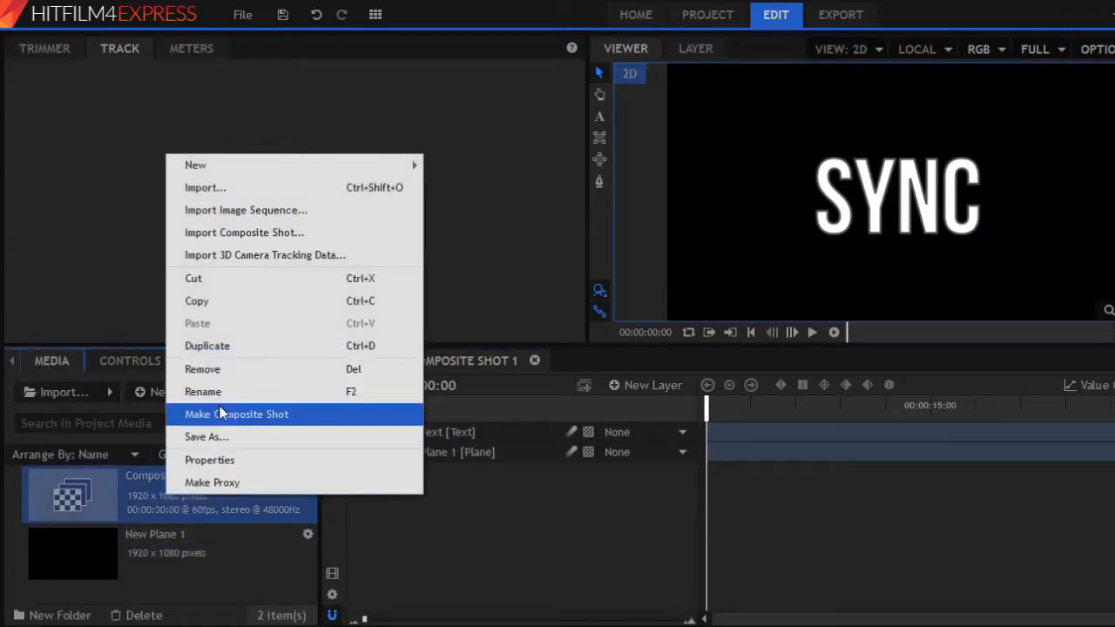
left_click(228, 459)
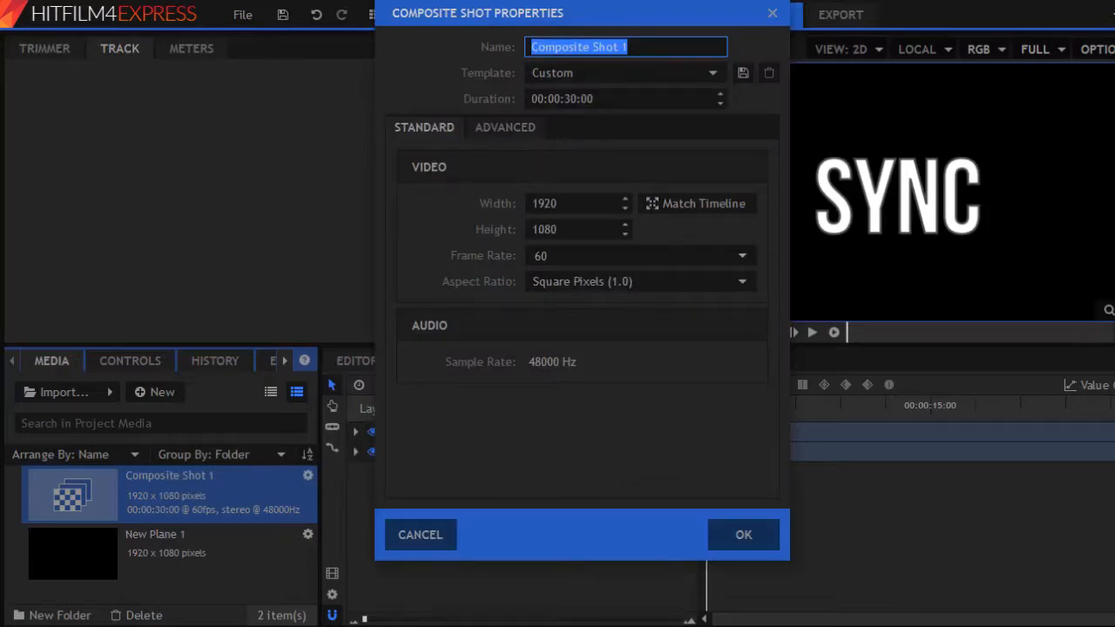
left_click(577, 99)
type("15")
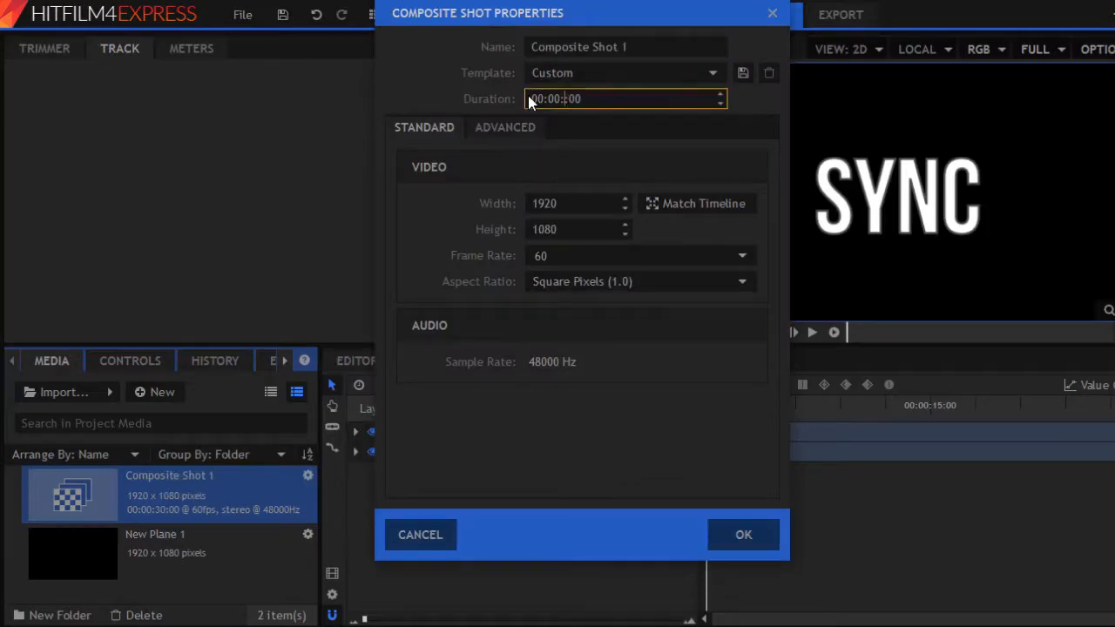
left_click(620, 46)
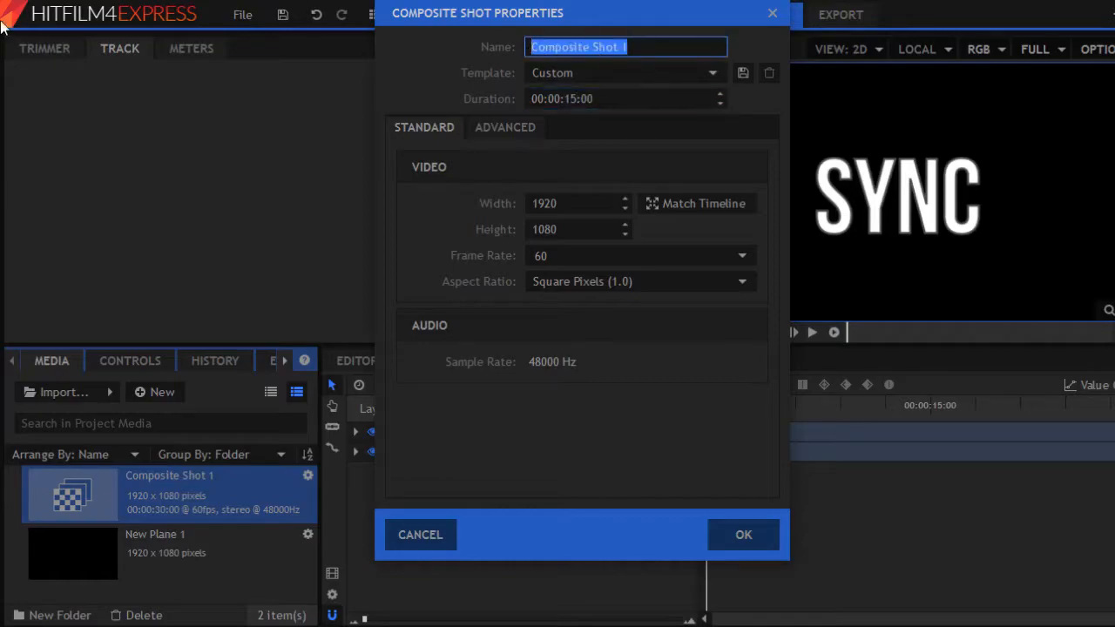
key("BackSpace")
type("Sync")
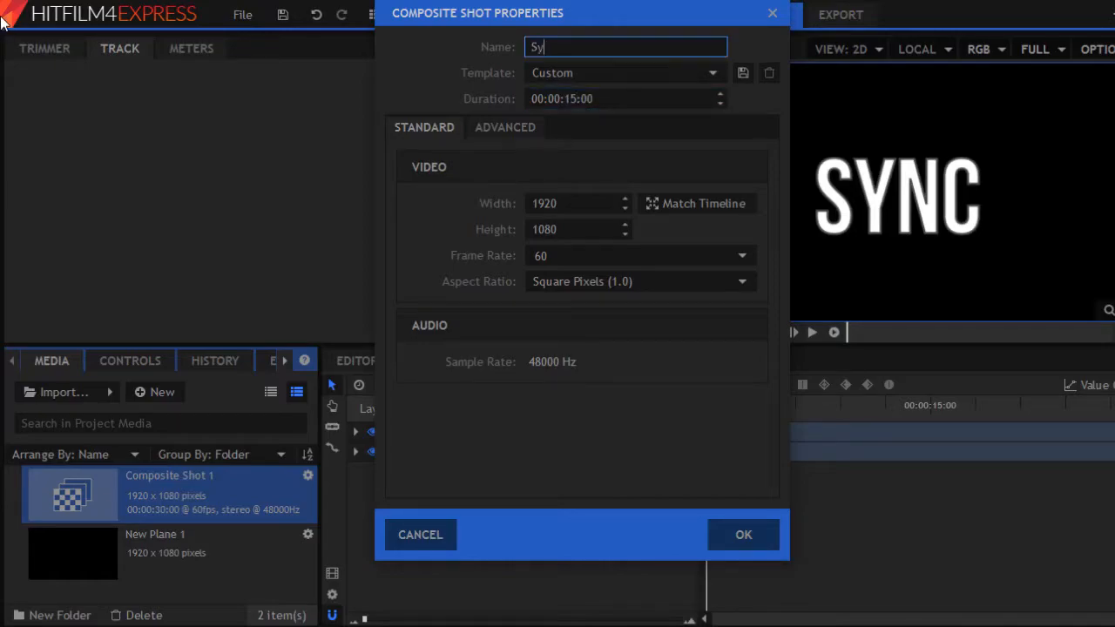
left_click(729, 549)
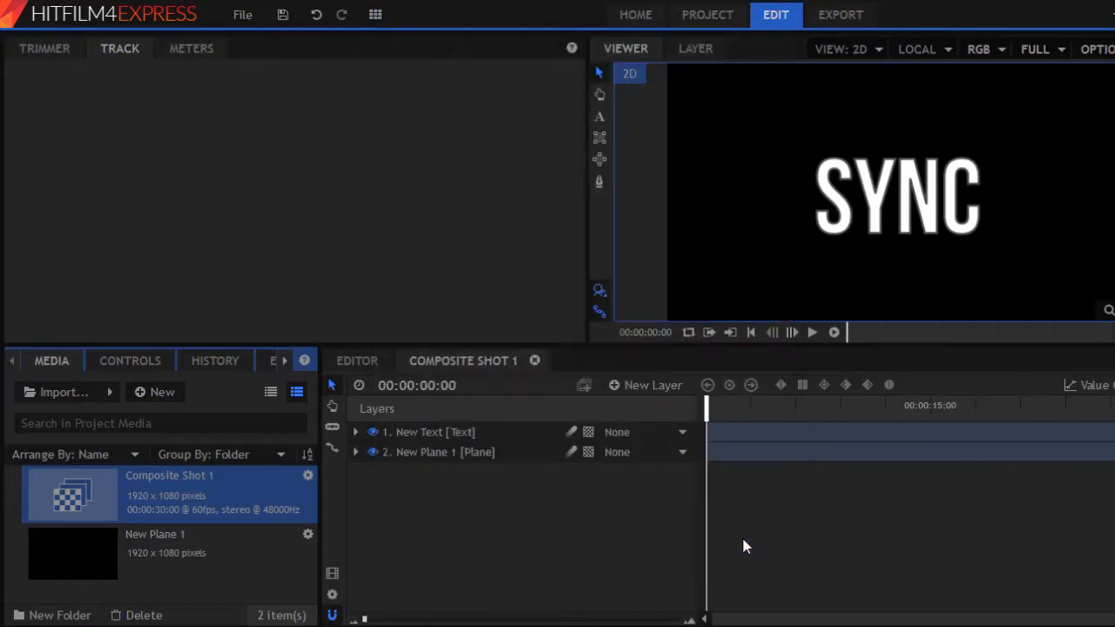
Import Aminé - Caroline.mp3 from the Music folder and add it below the plane layer in the Sync composite shot
left_click(59, 392)
scroll(35, 188, "up", 2)
scroll(23, 190, "up", 1)
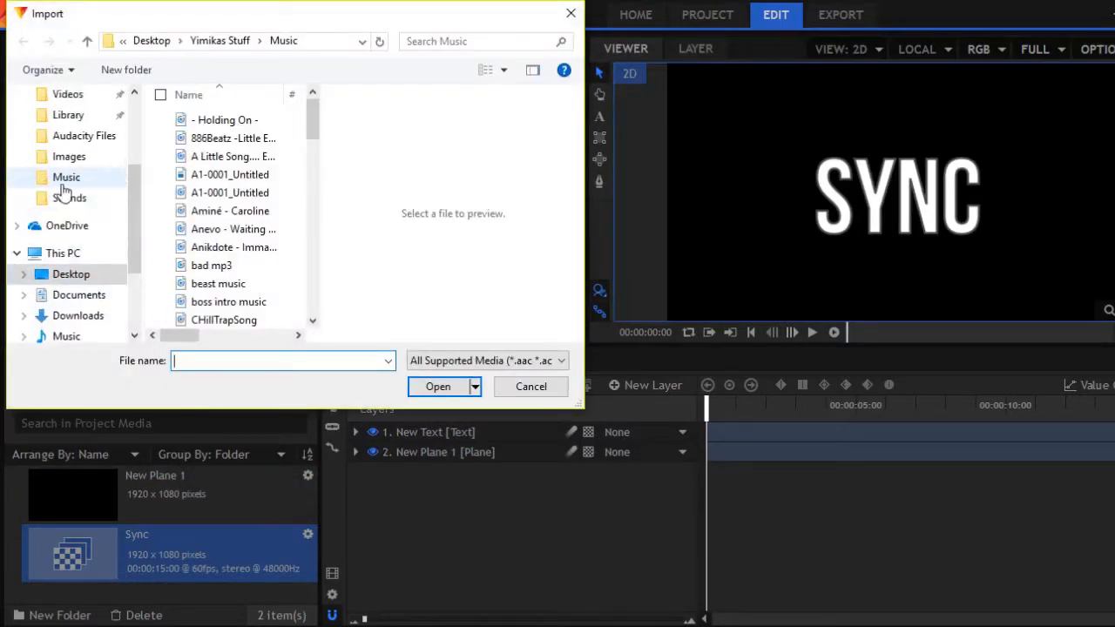
left_click(65, 178)
scroll(264, 223, "down", 3)
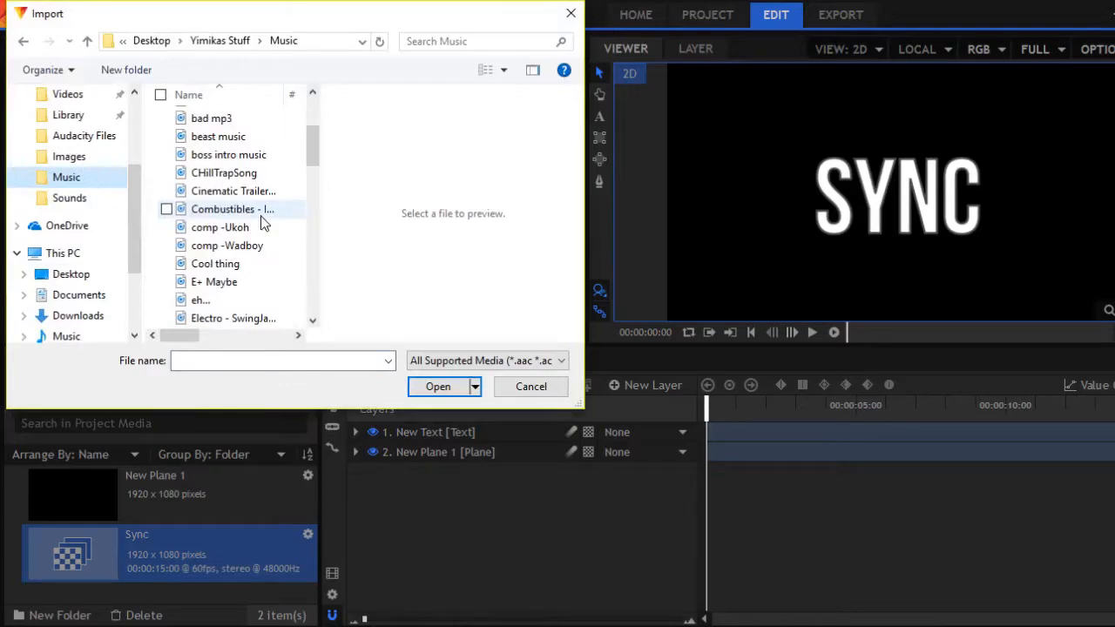
scroll(263, 224, "up", 1)
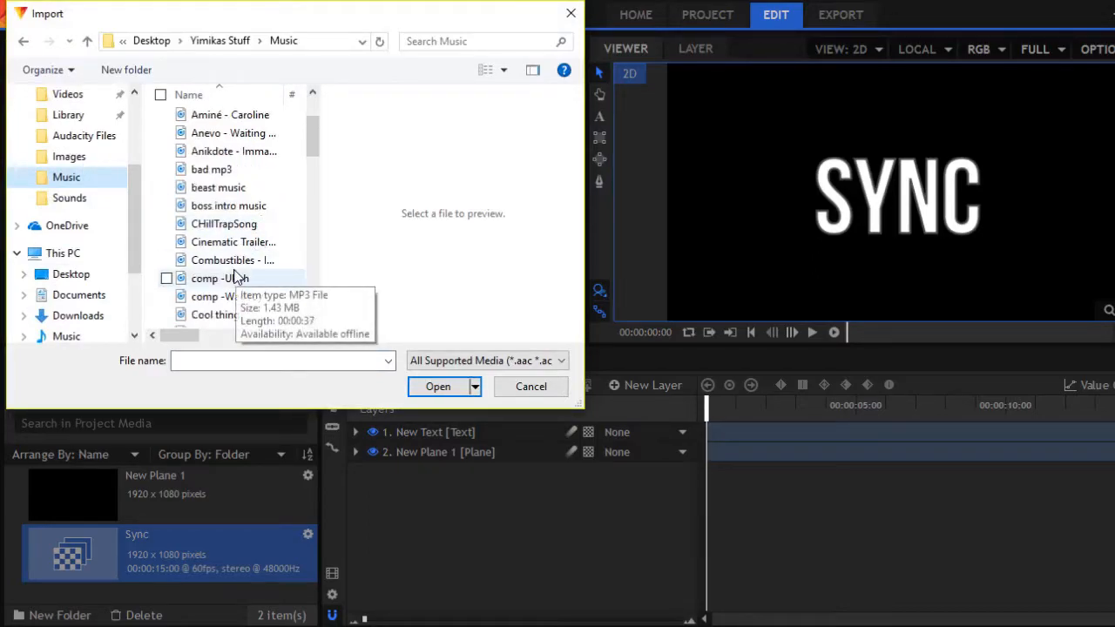
scroll(235, 277, "up", 1)
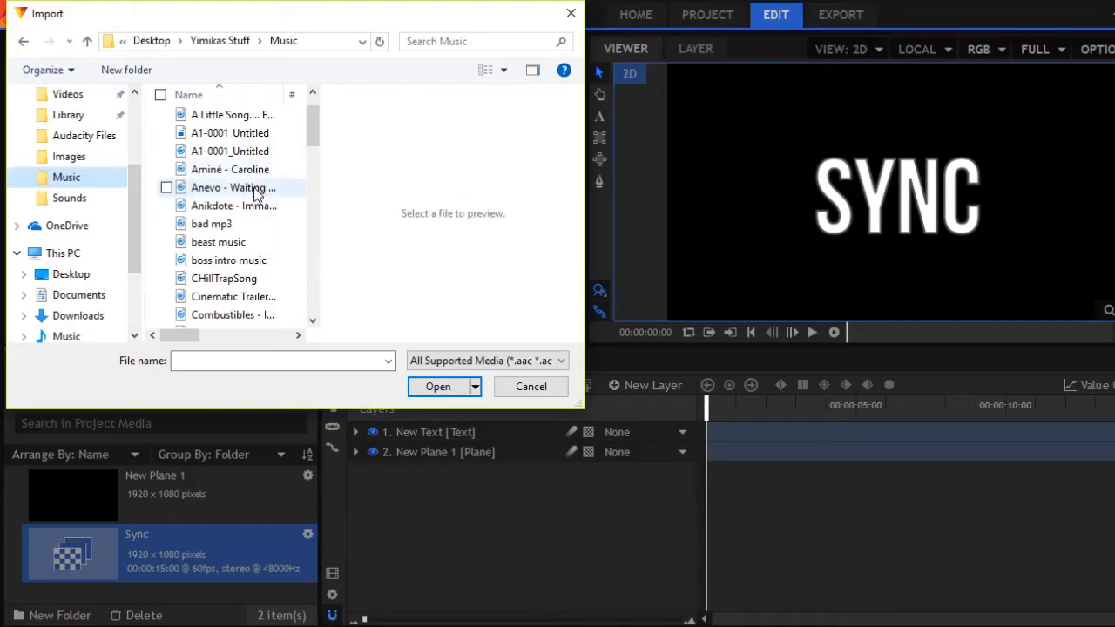
scroll(261, 183, "down", 5)
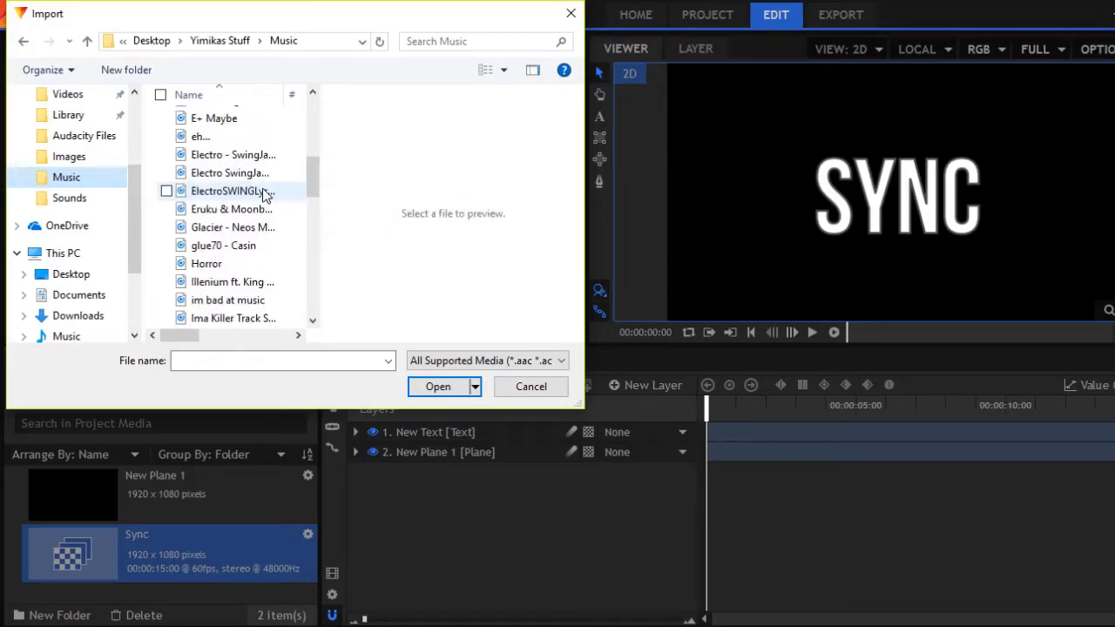
scroll(268, 195, "down", 1)
scroll(272, 203, "down", 2)
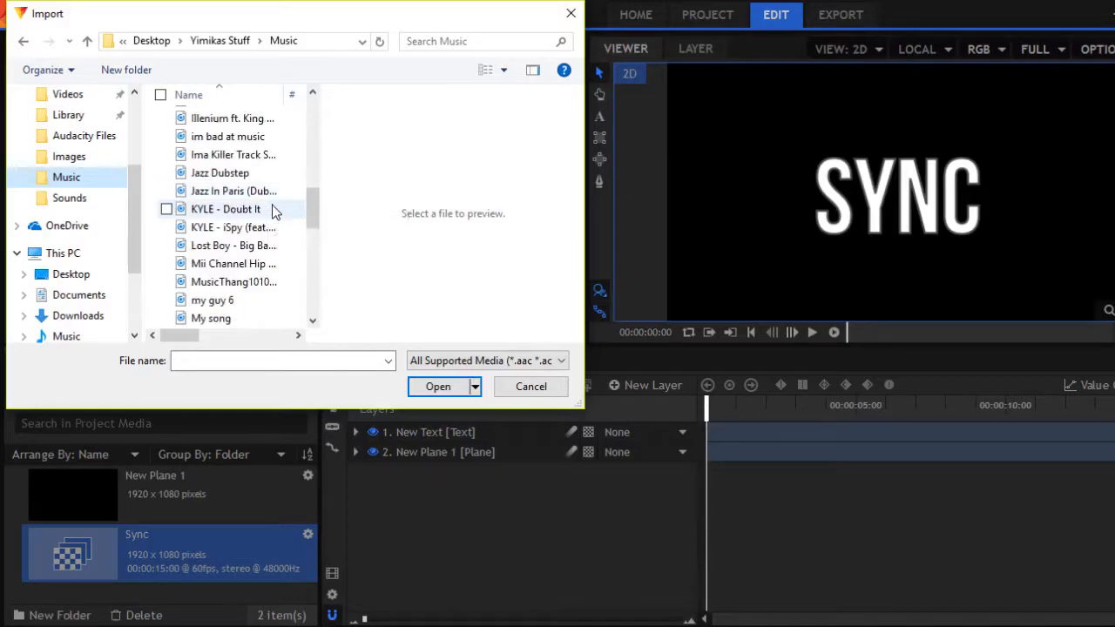
scroll(270, 222, "up", 9)
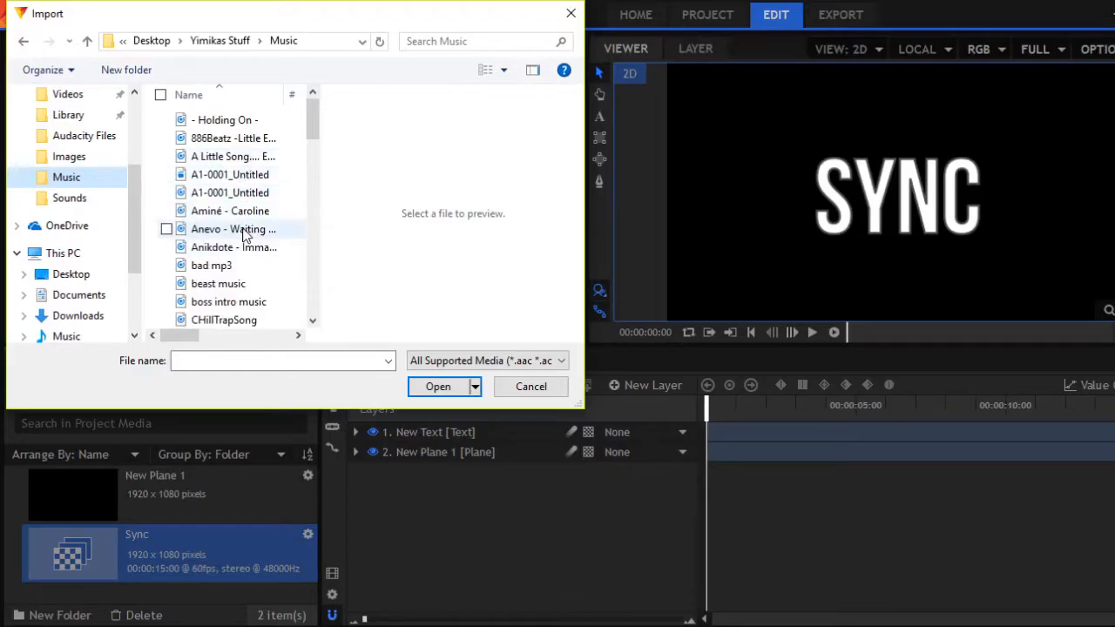
double_click(243, 211)
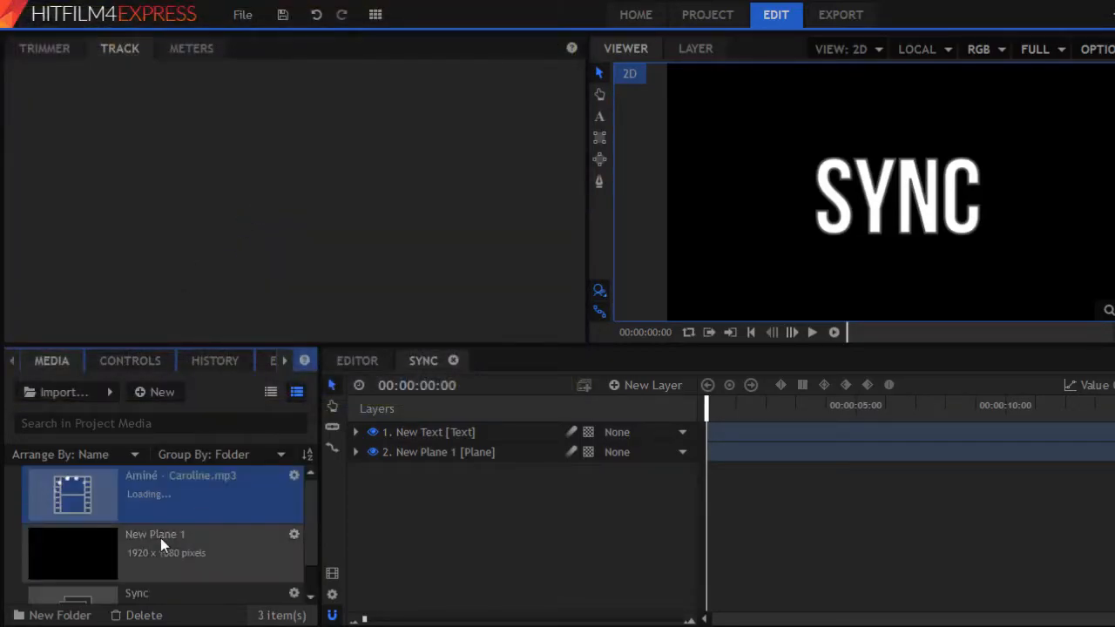
left_click_drag(195, 499, 447, 512)
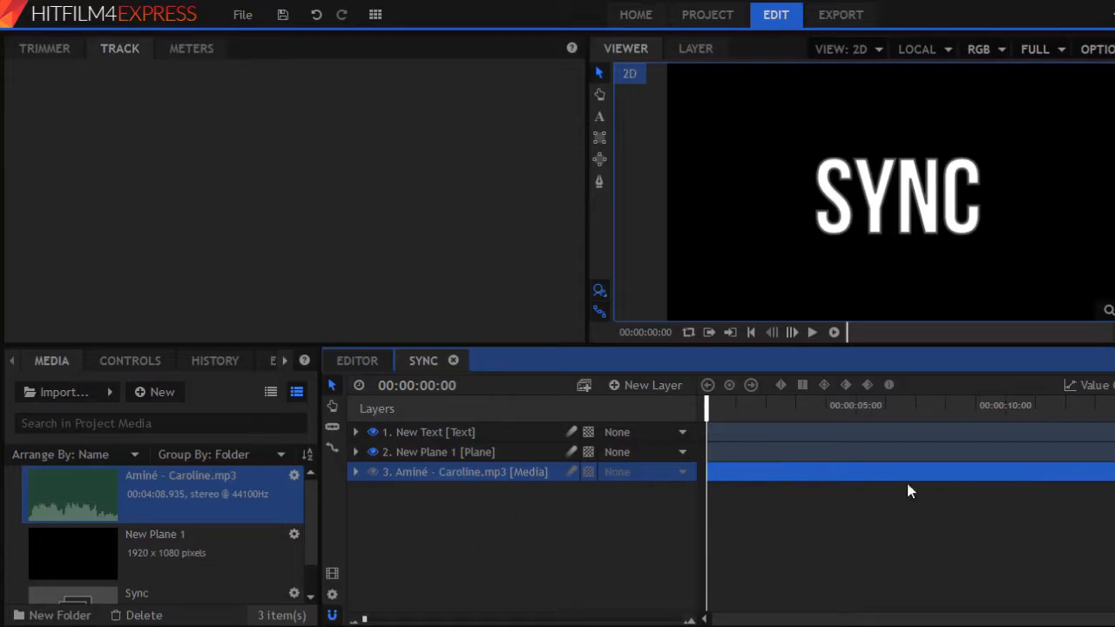
Slice the Aminé - Caroline.mp3 layer at 00:00:14:59 and remove the part before the cut
left_click_drag(901, 406, 1114, 406)
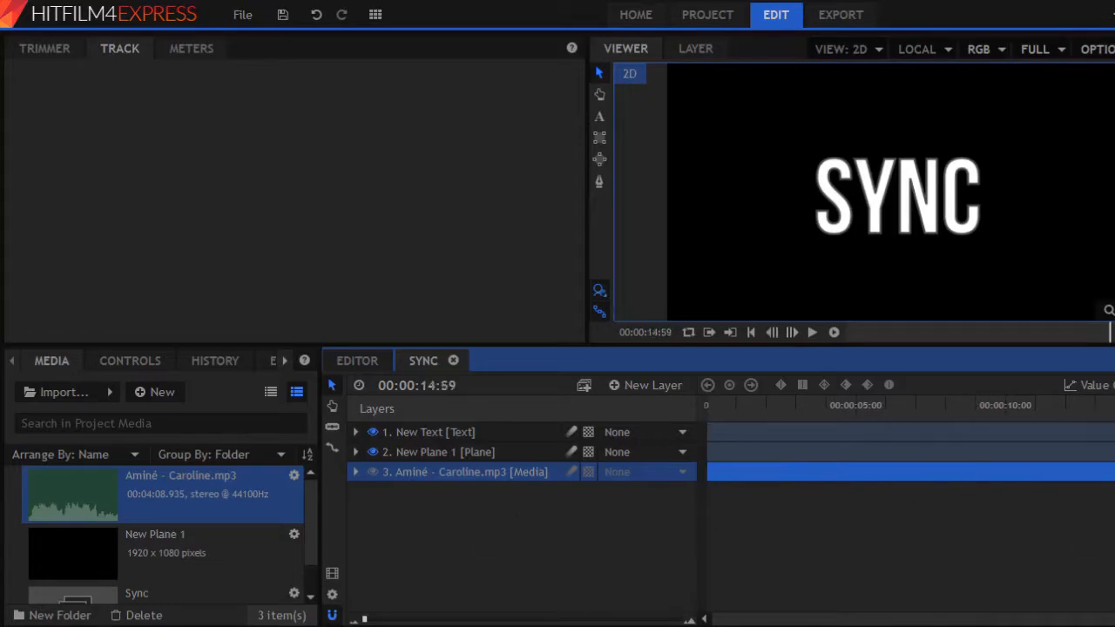
right_click(1070, 467)
left_click(1029, 363)
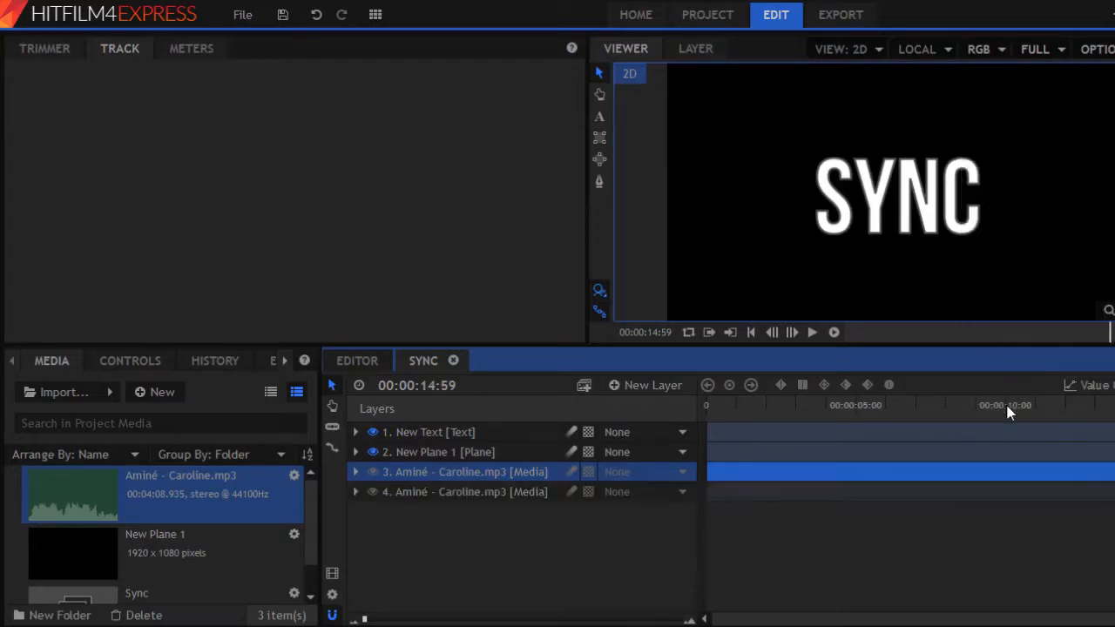
right_click(959, 473)
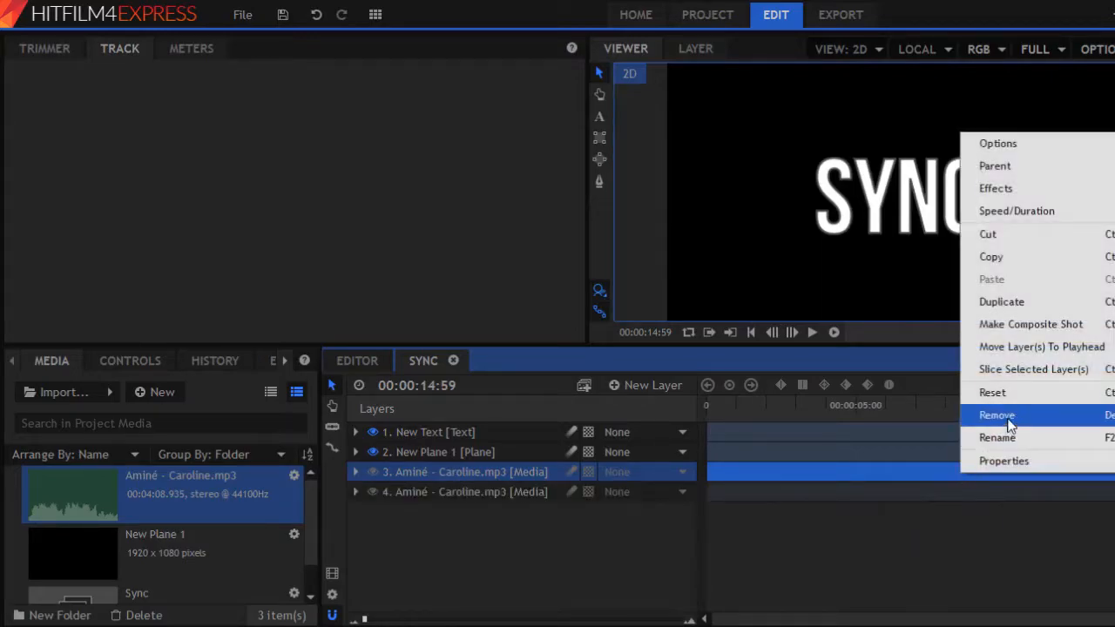
left_click(970, 418)
Shift the remaining audio layer to the start of the timeline and return the playhead to 00:00:00:00
left_click_drag(1113, 472, 709, 545)
left_click_drag(728, 410, 634, 411)
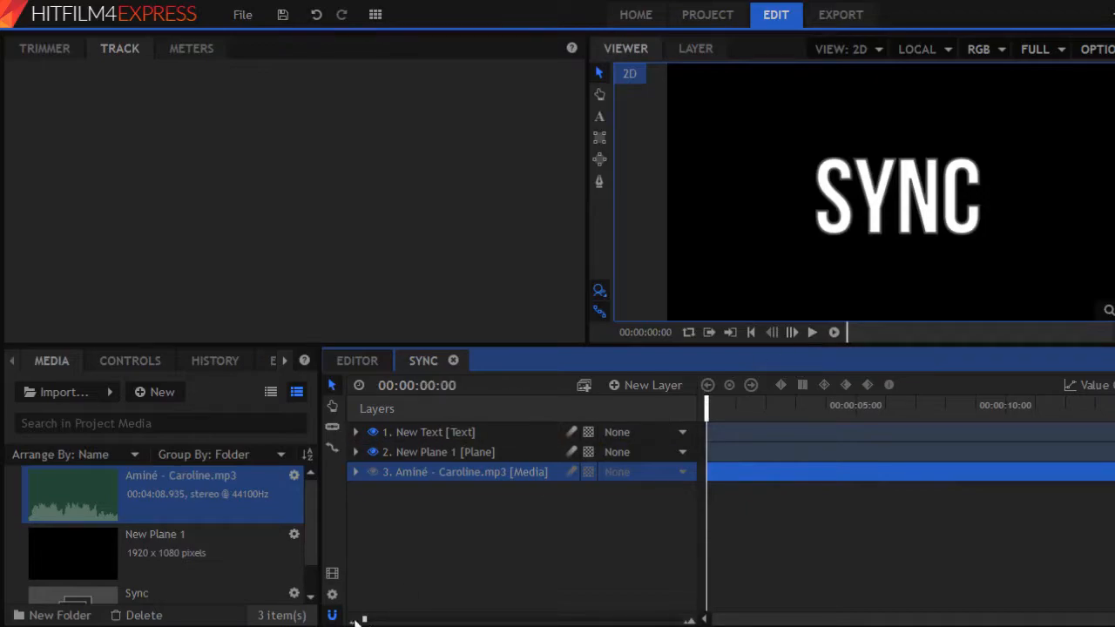
Play back the first two seconds of the music track repeatedly to locate the beat for the text effect
left_click_drag(413, 621, 452, 620)
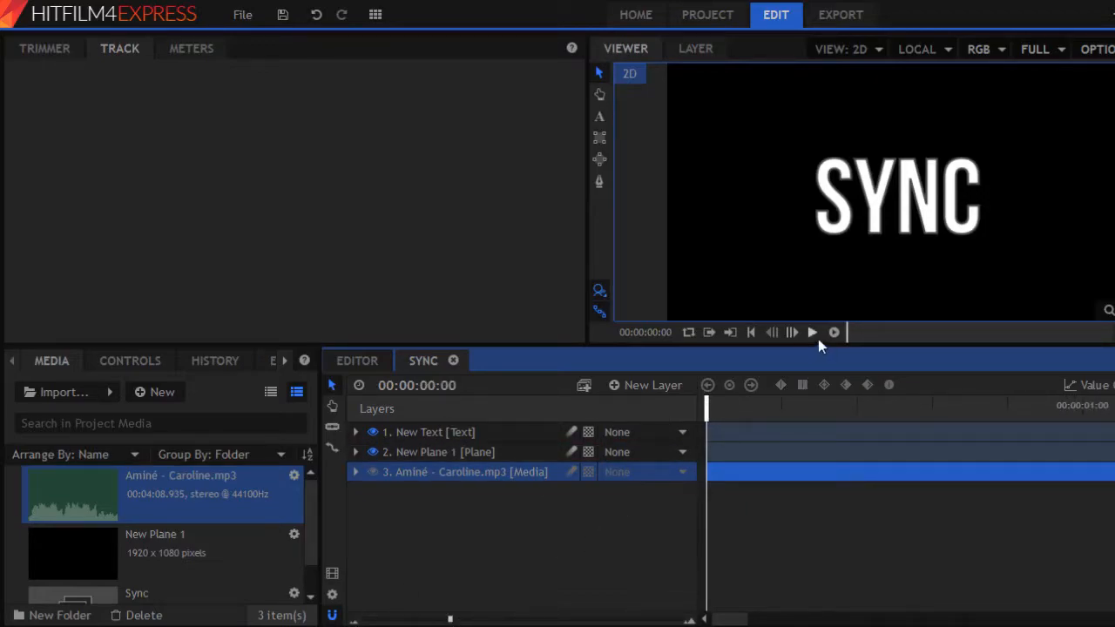
left_click(817, 338)
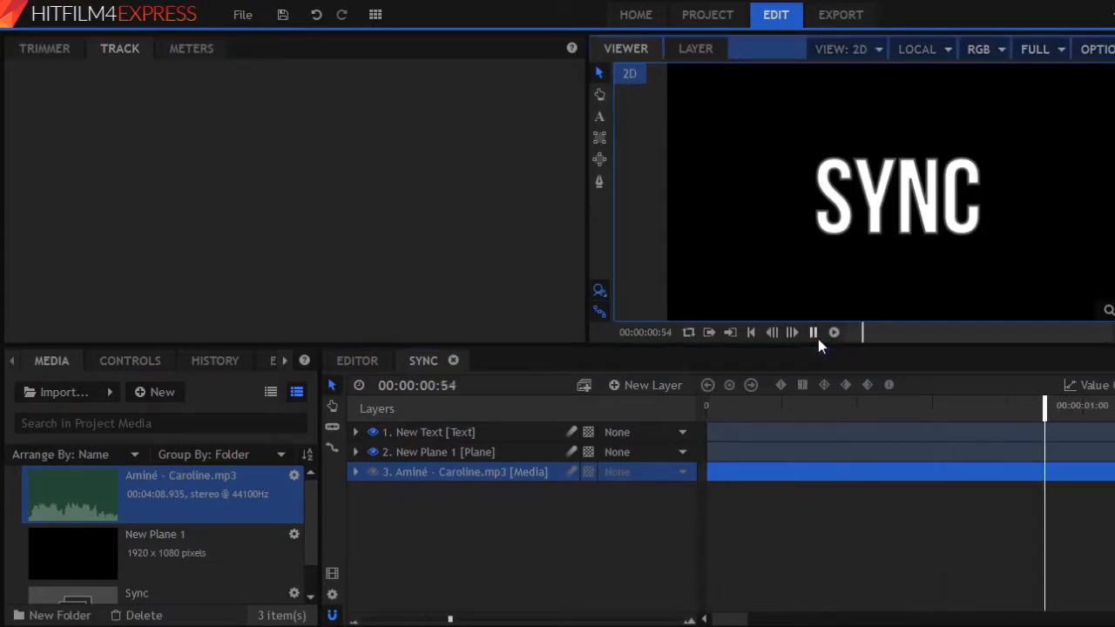
left_click(814, 333)
left_click_drag(742, 622, 757, 622)
left_click_drag(451, 620, 471, 619)
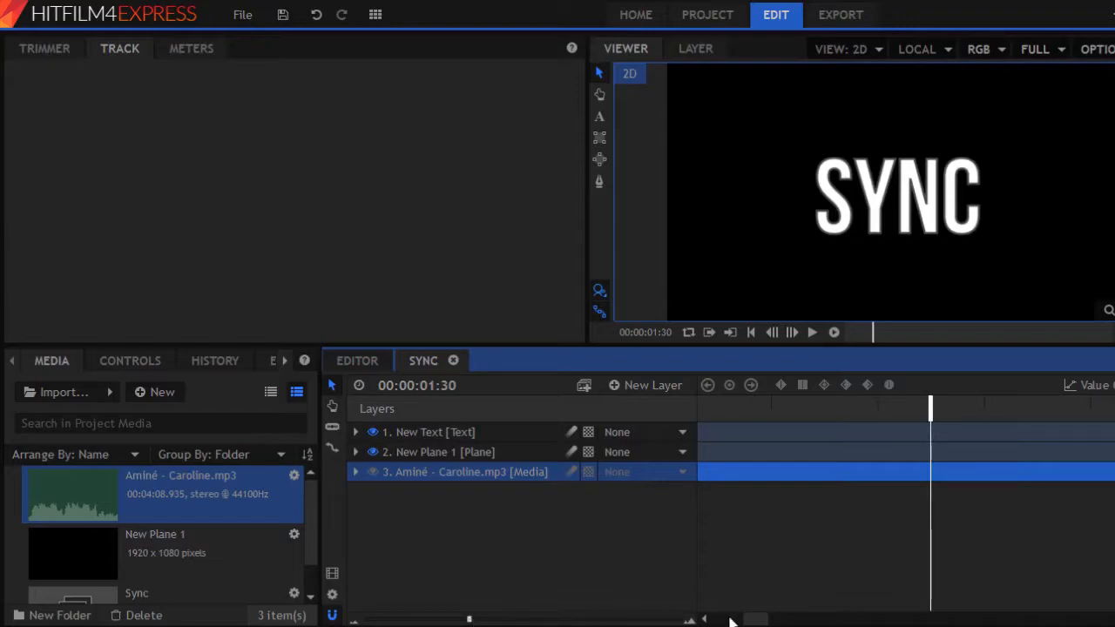
left_click(878, 405)
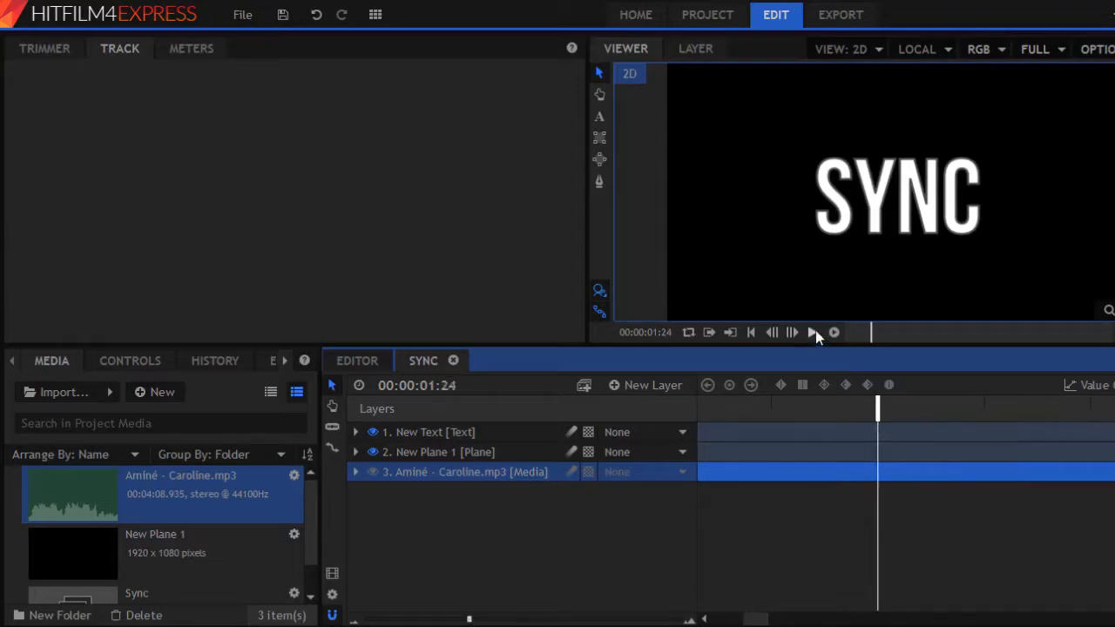
left_click(814, 332)
left_click(763, 405)
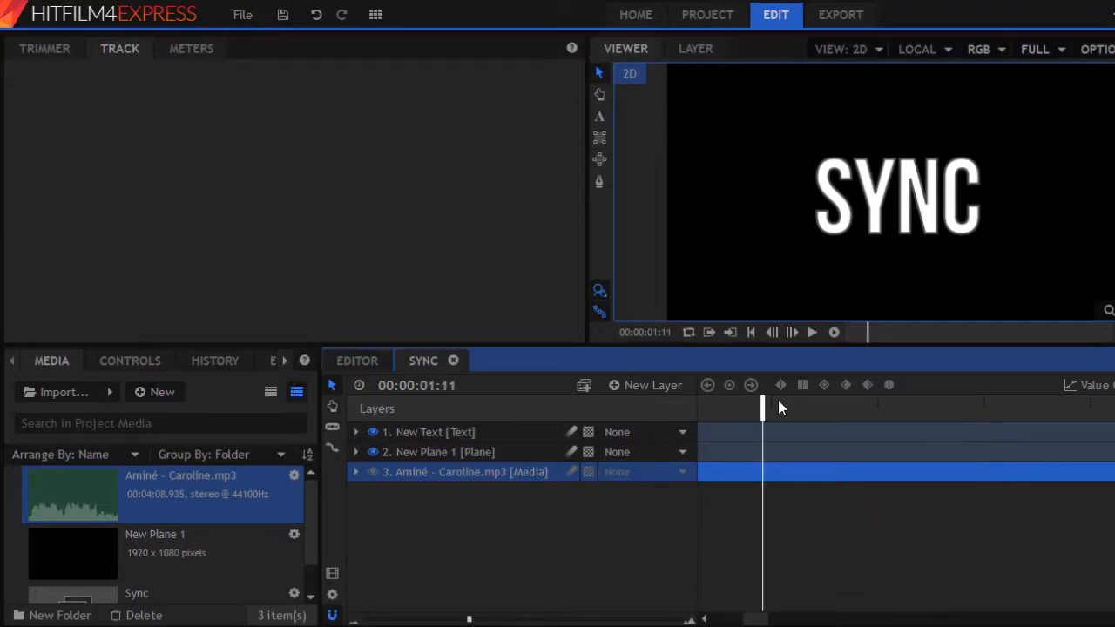
left_click(810, 334)
left_click(869, 403)
left_click(812, 333)
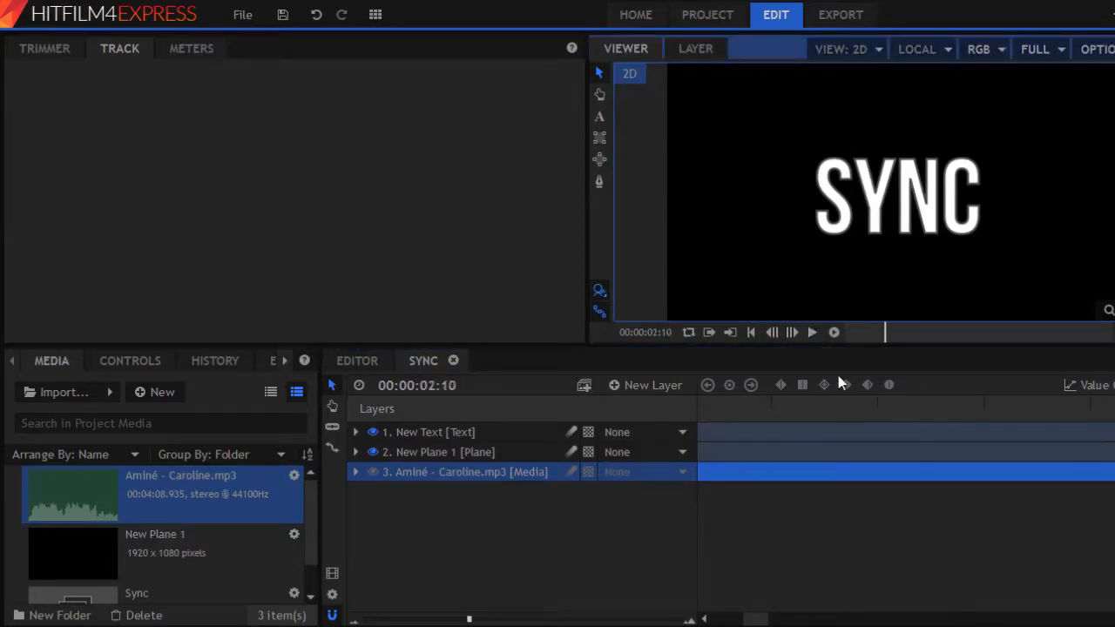
Replay the section around the beat and place the playhead at 00:00:01:17
left_click(798, 406)
left_click(811, 337)
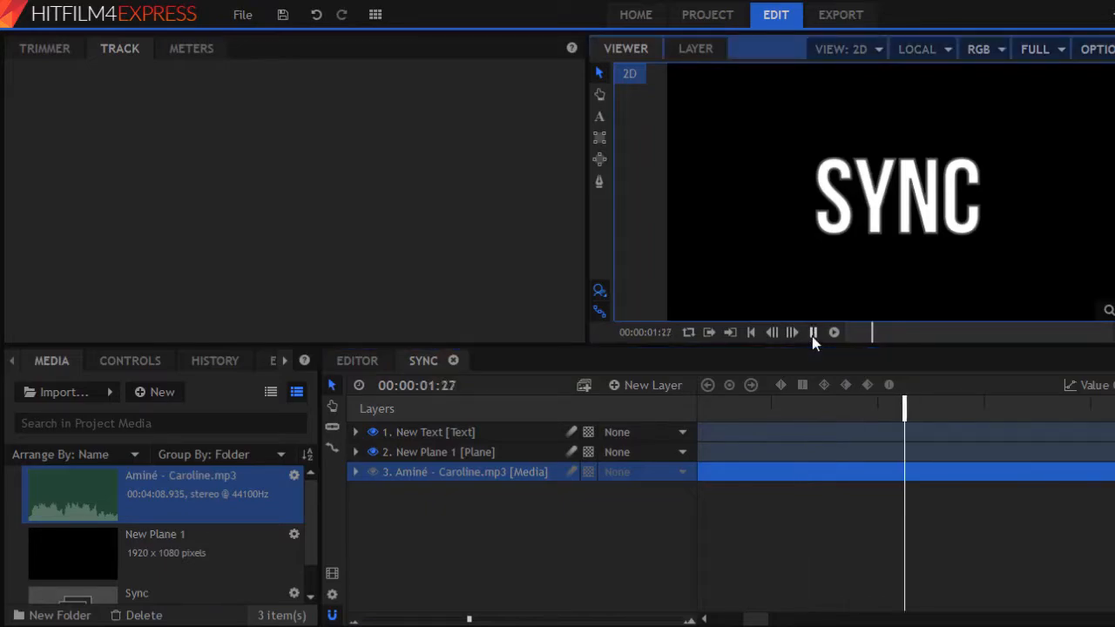
left_click(810, 397)
left_click(812, 331)
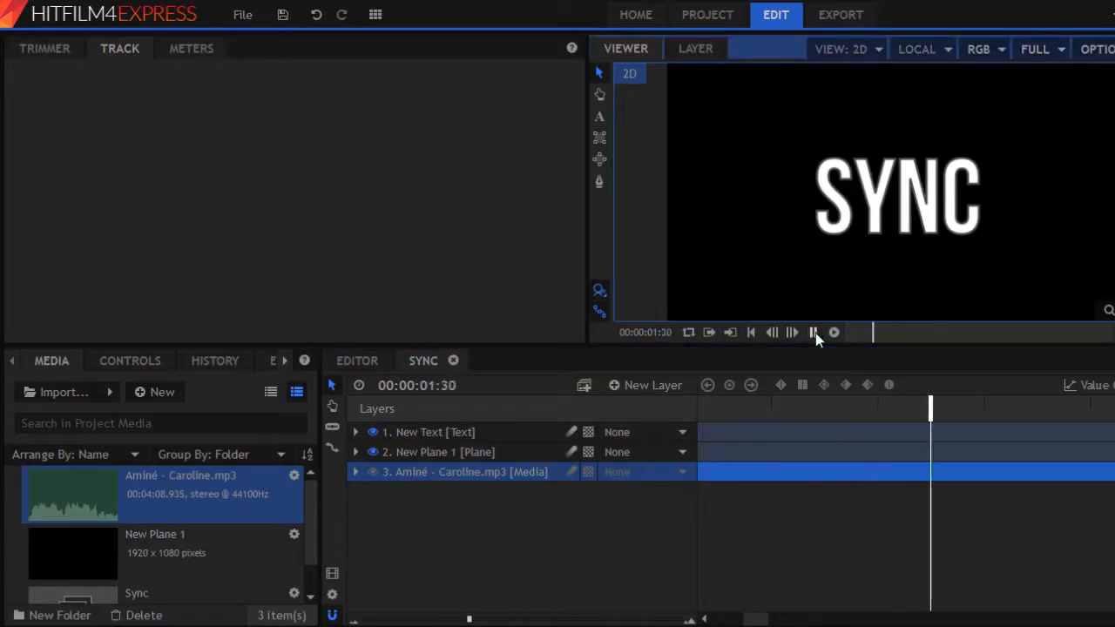
left_click(810, 403)
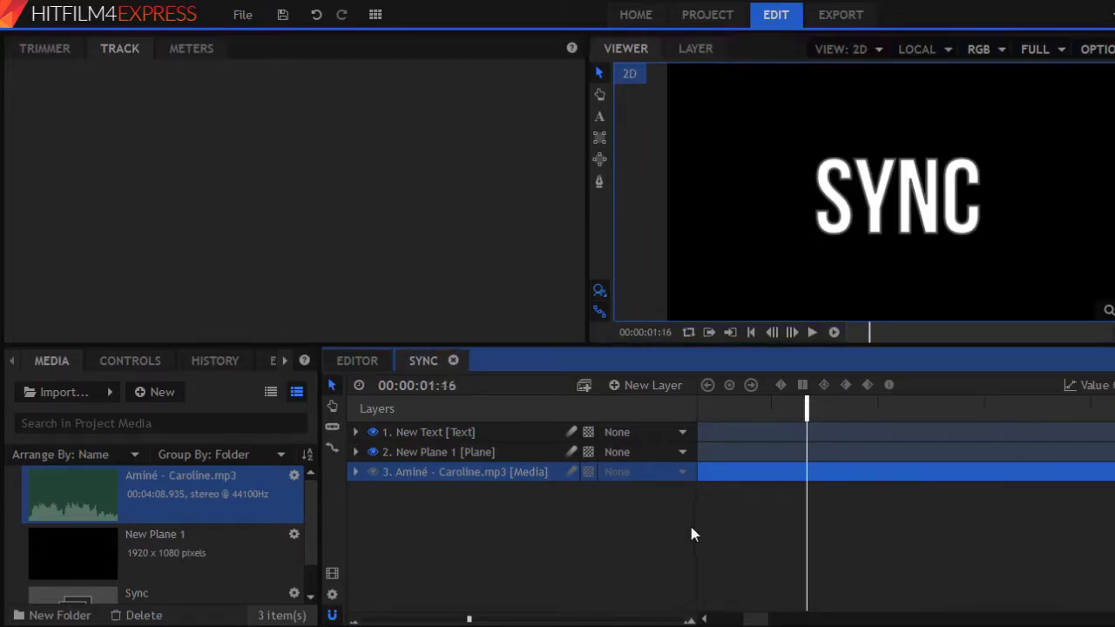
left_click(811, 406)
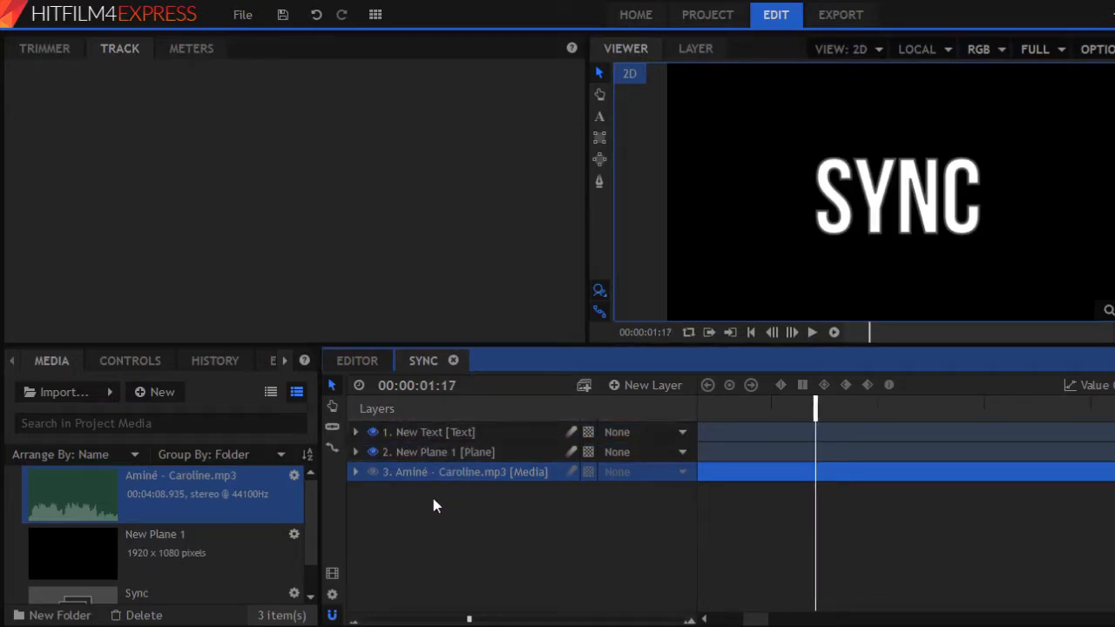
Add the Shake effect from the Grunge category to the New Text layer and expand its properties
left_click(355, 431)
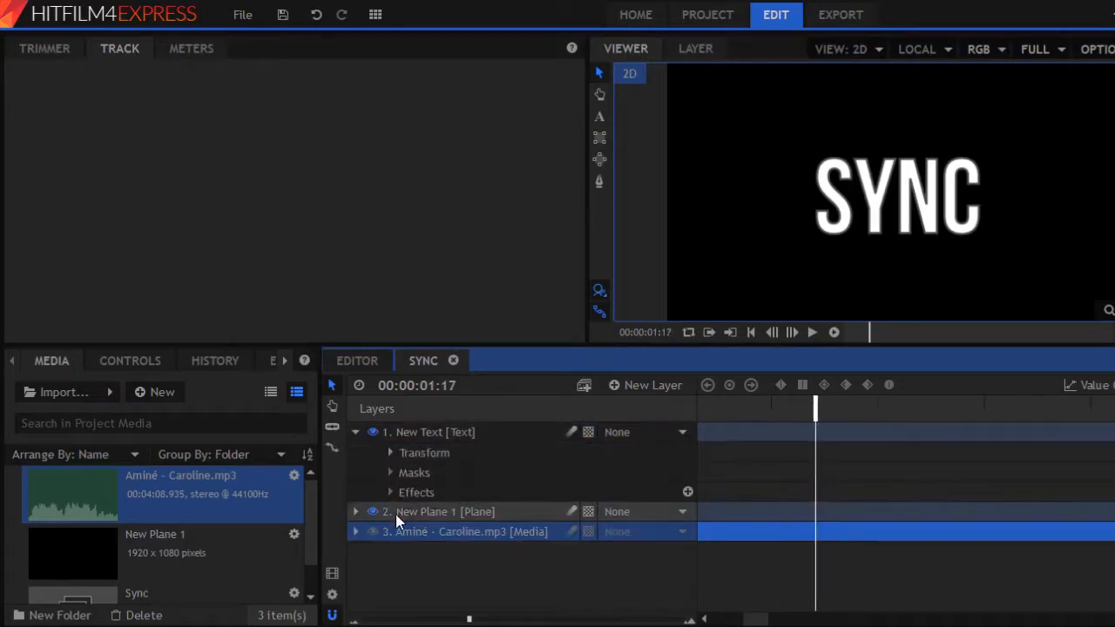
left_click(688, 492)
mouse_move(736, 593)
mouse_move(753, 460)
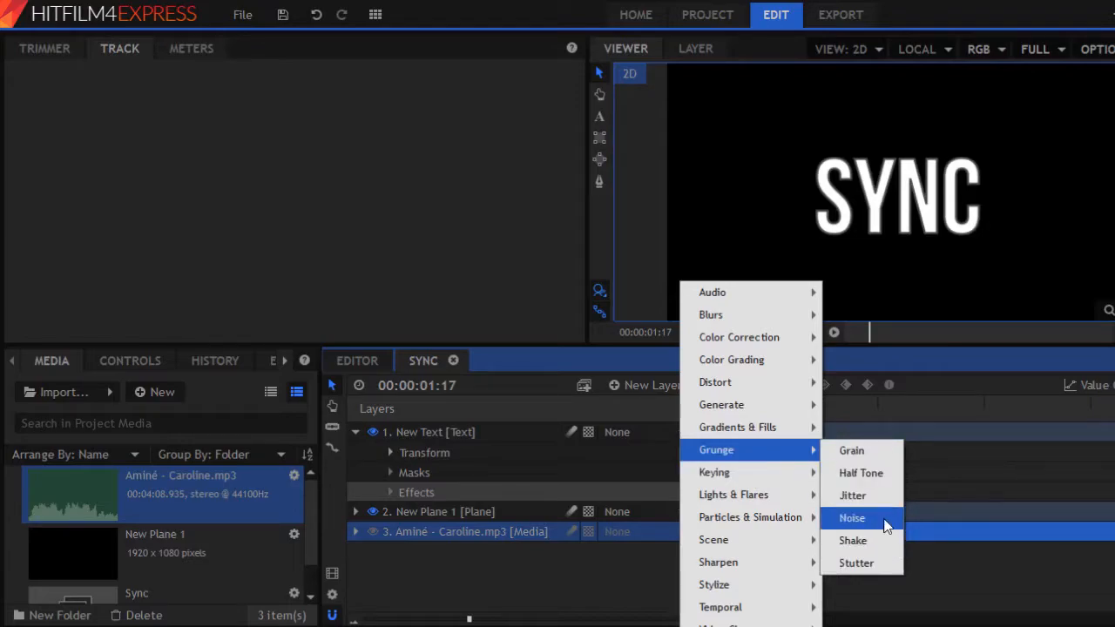
left_click(875, 552)
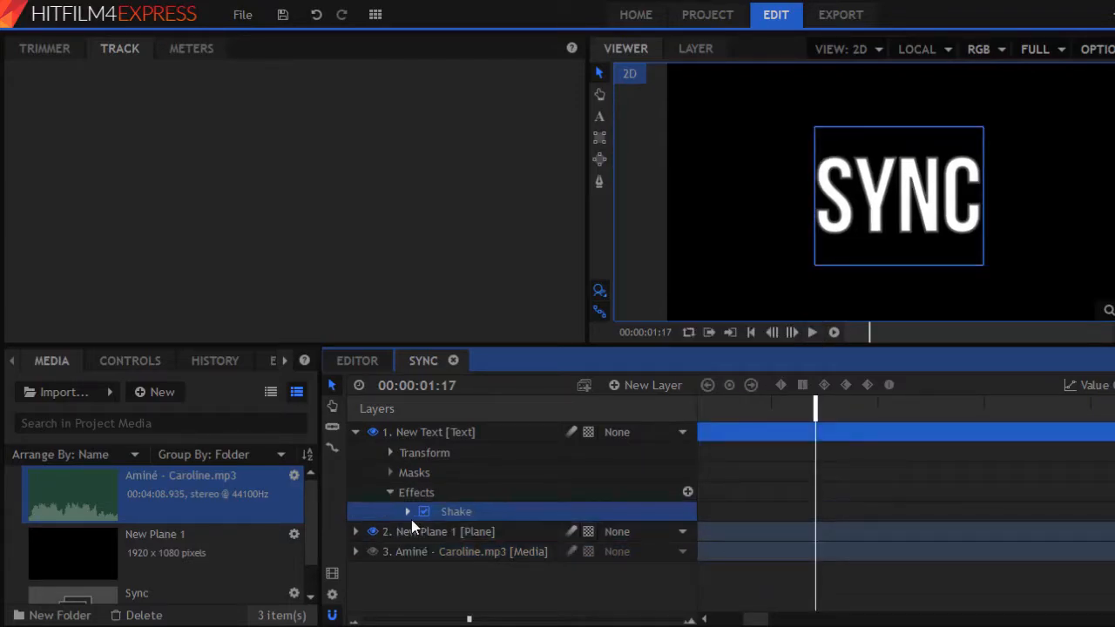
left_click(408, 512)
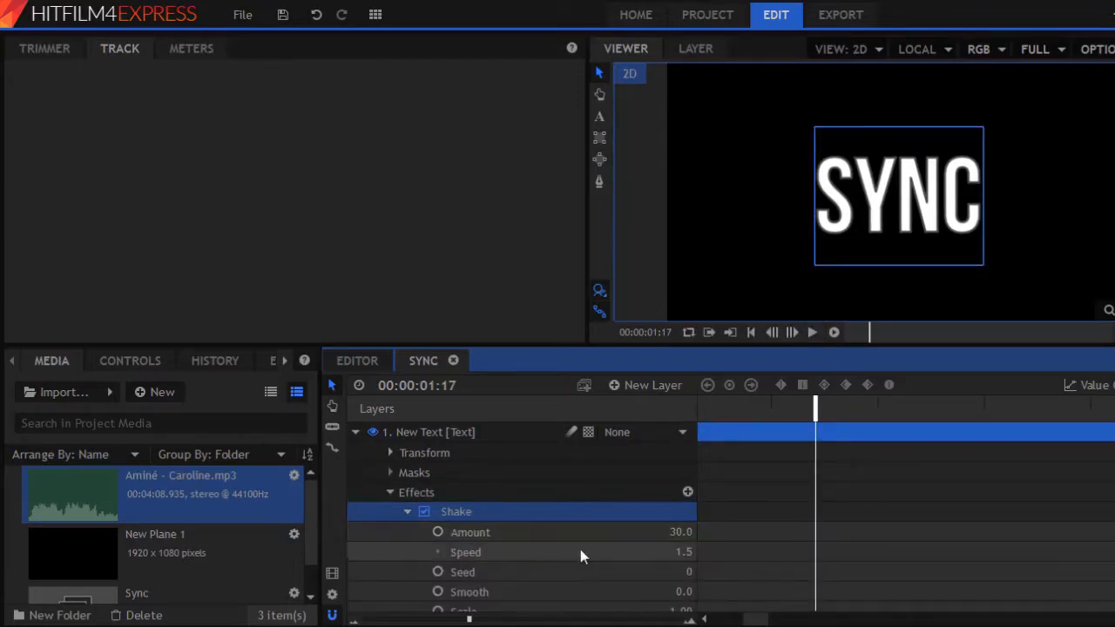
Enable keyframing for Shake's Amount and Scale at 00:00:01:17, with Scale at 1.00
left_click(437, 532)
scroll(538, 554, "down", 3)
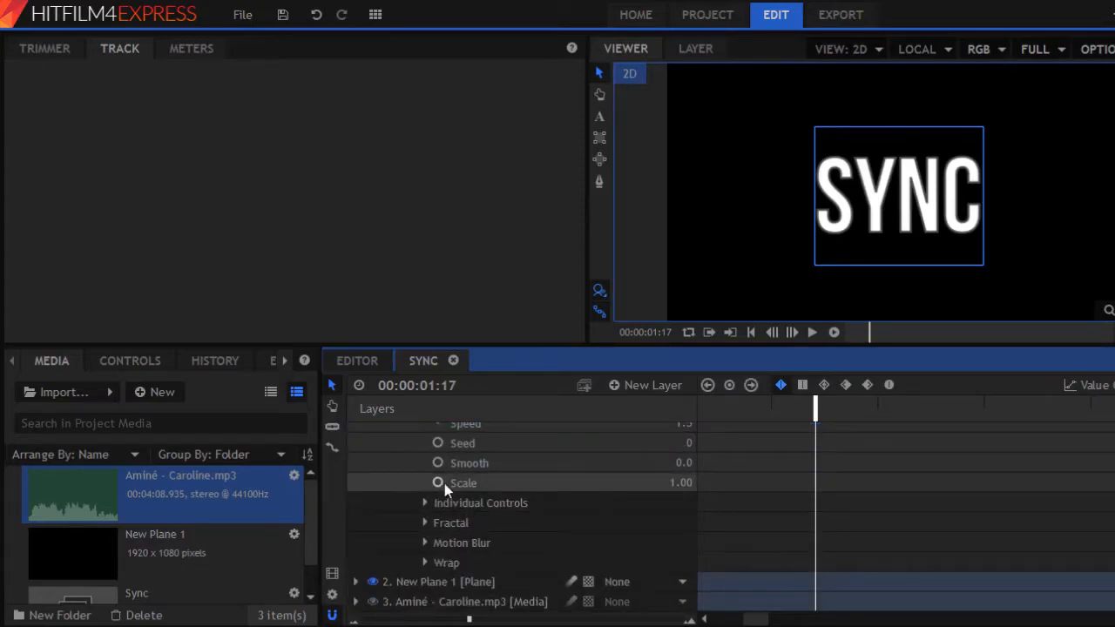
left_click(653, 486)
type("0")
key("Return")
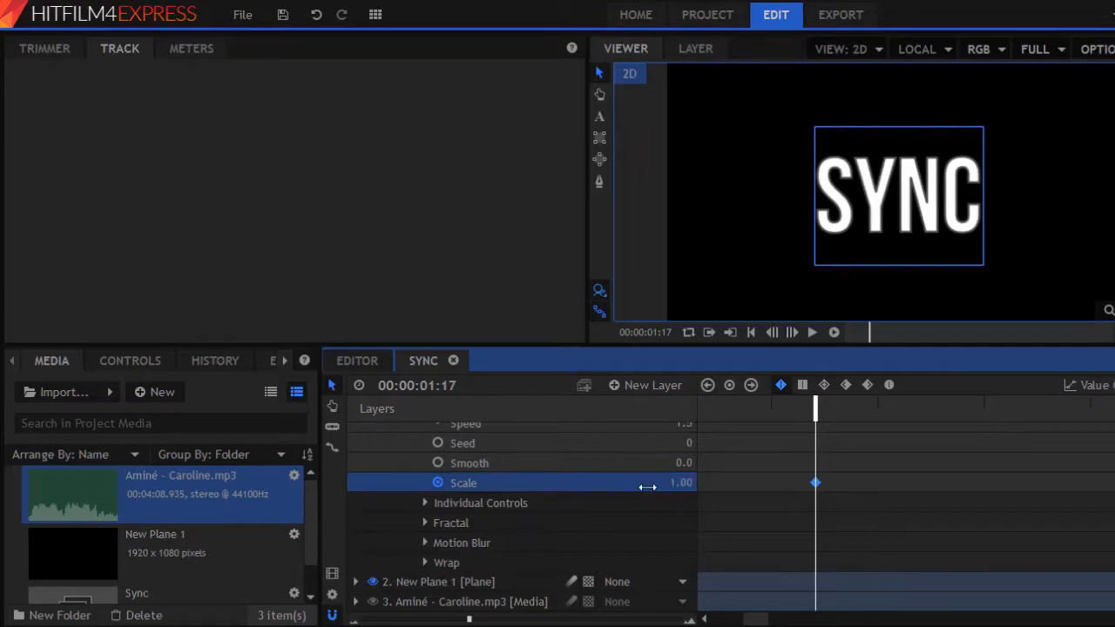
Set the Shake Amount keyframe at 00:00:01:17 to 0
scroll(629, 484, "up", 2)
left_click(627, 457)
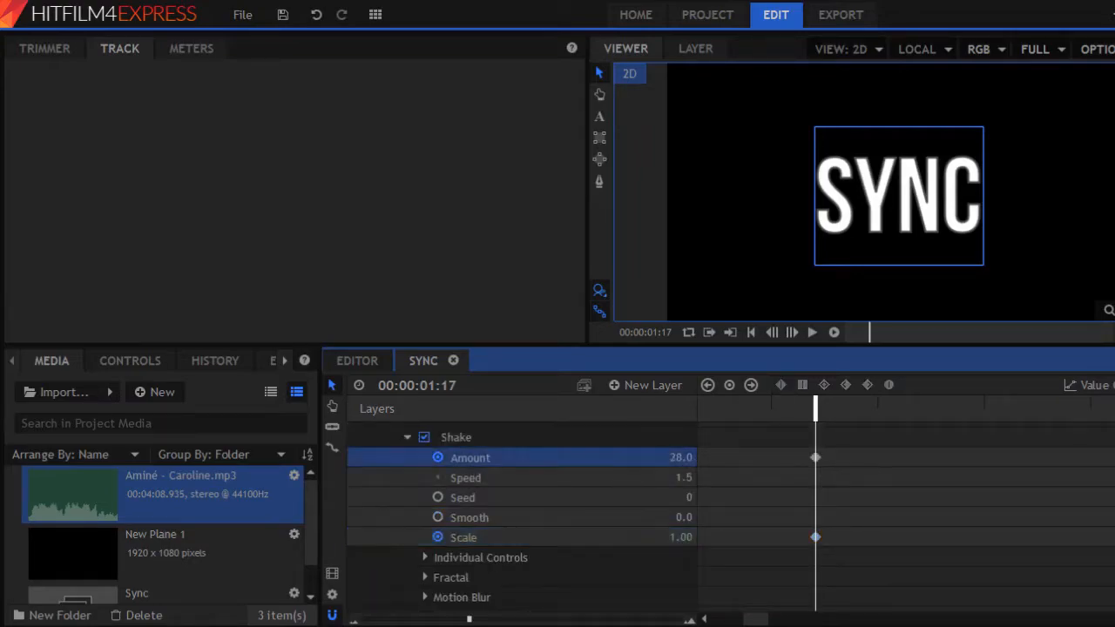
left_click(668, 459)
key("BackSpace")
type("0")
key("Return")
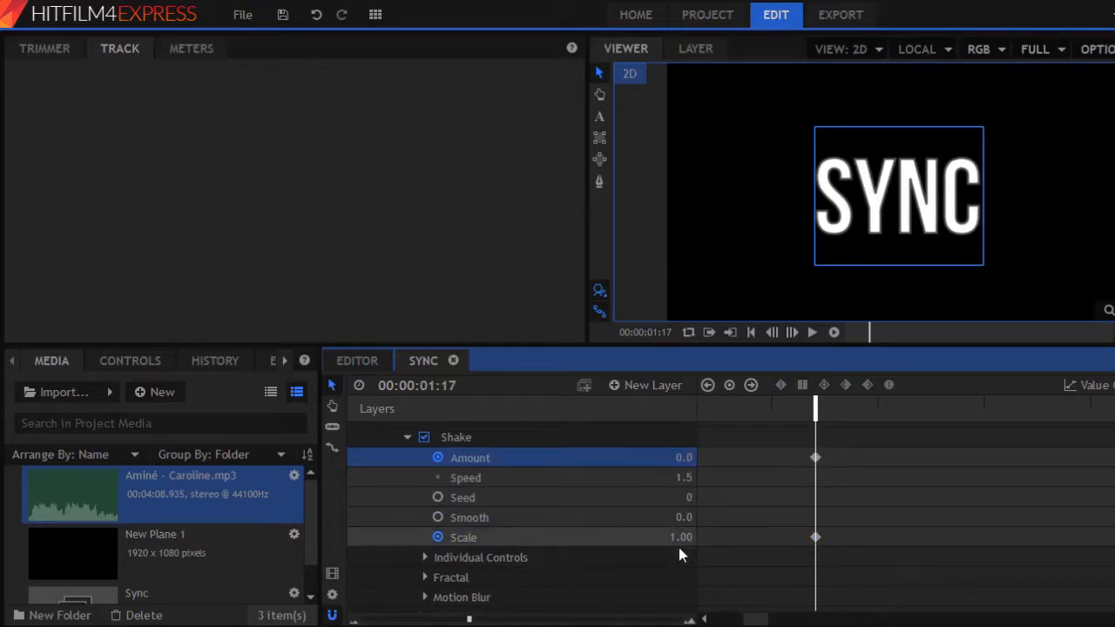
Advance one frame to 00:00:01:18 and keyframe Shake's Amount at 400 and Scale at 2
left_click(792, 332)
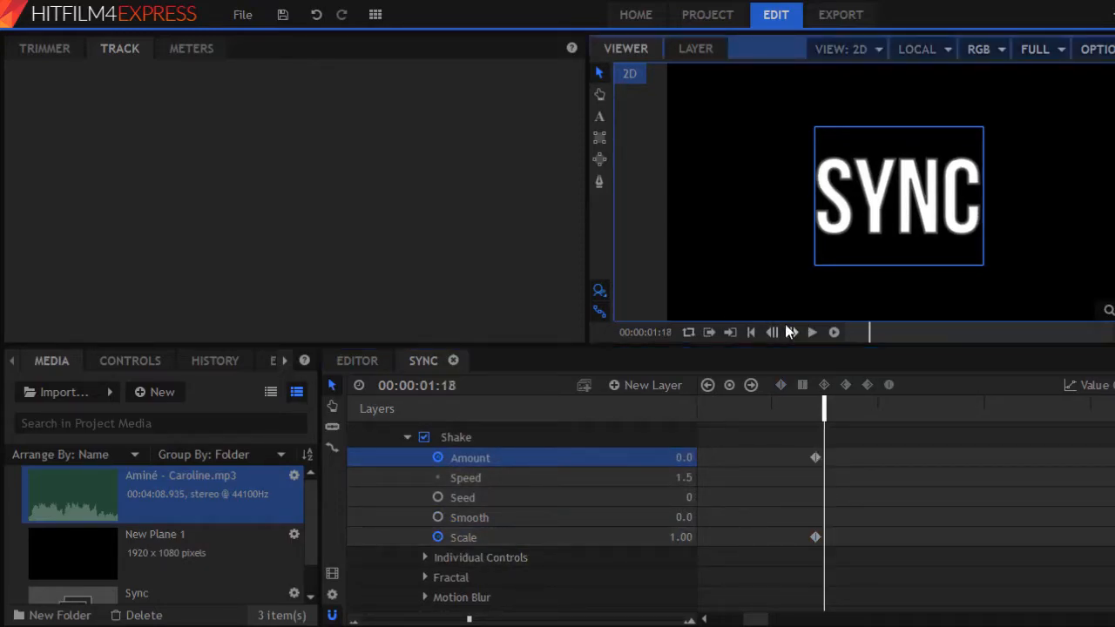
left_click(664, 457)
key("BackSpace")
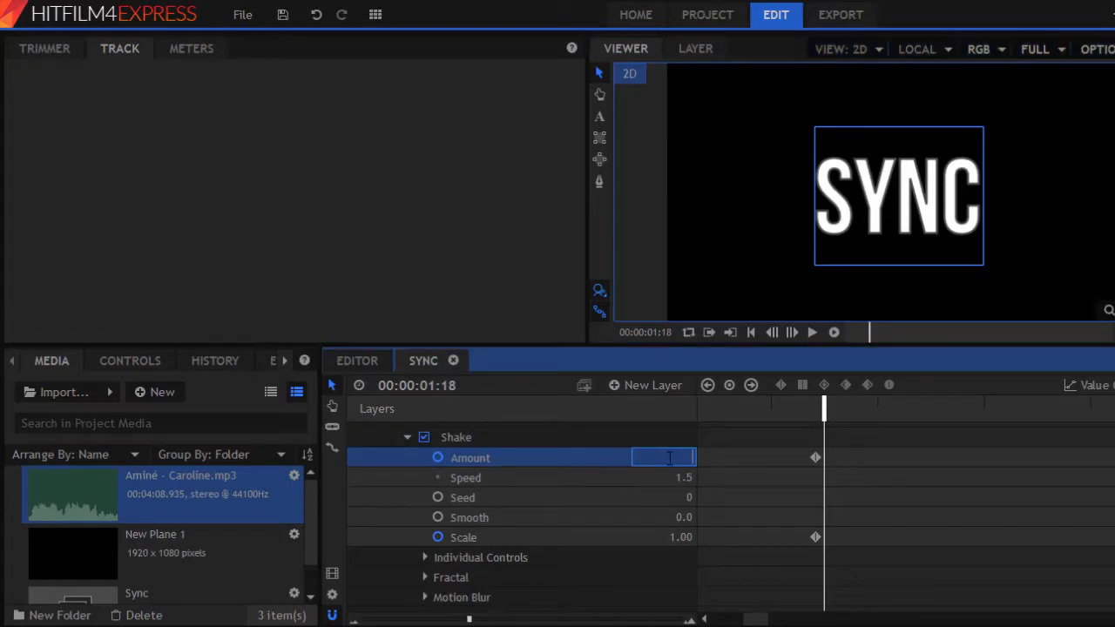
type("400")
key("Return")
left_click(666, 536)
key("BackSpace")
type("2")
key("Return")
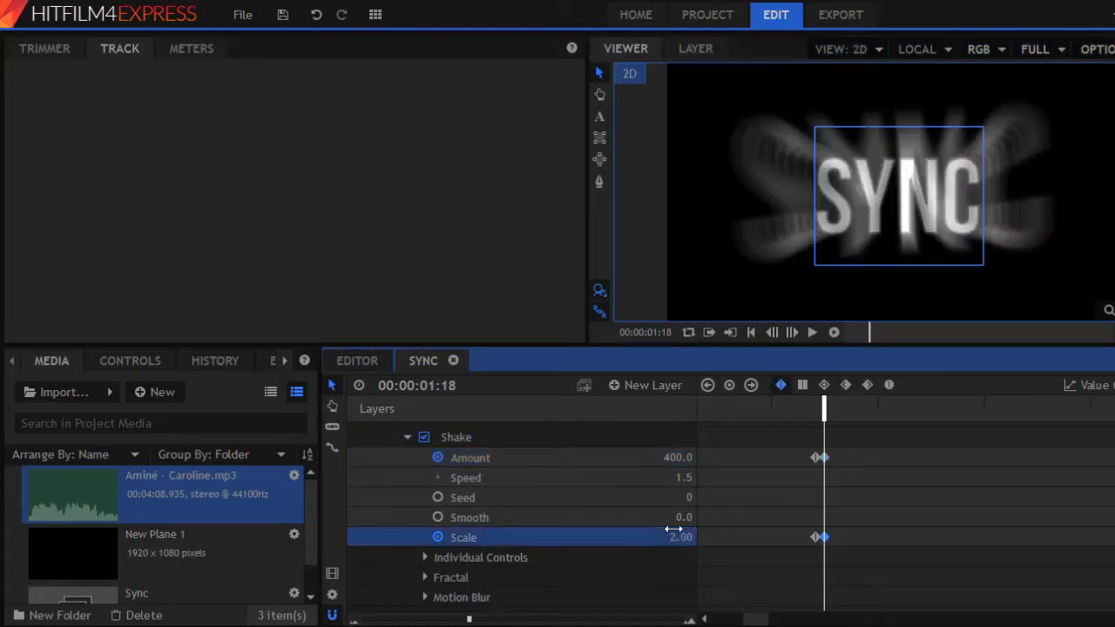
Preview the shake on the SYNC text by scrubbing and playing across its keyframes
left_click_drag(806, 416, 824, 427)
left_click(813, 332)
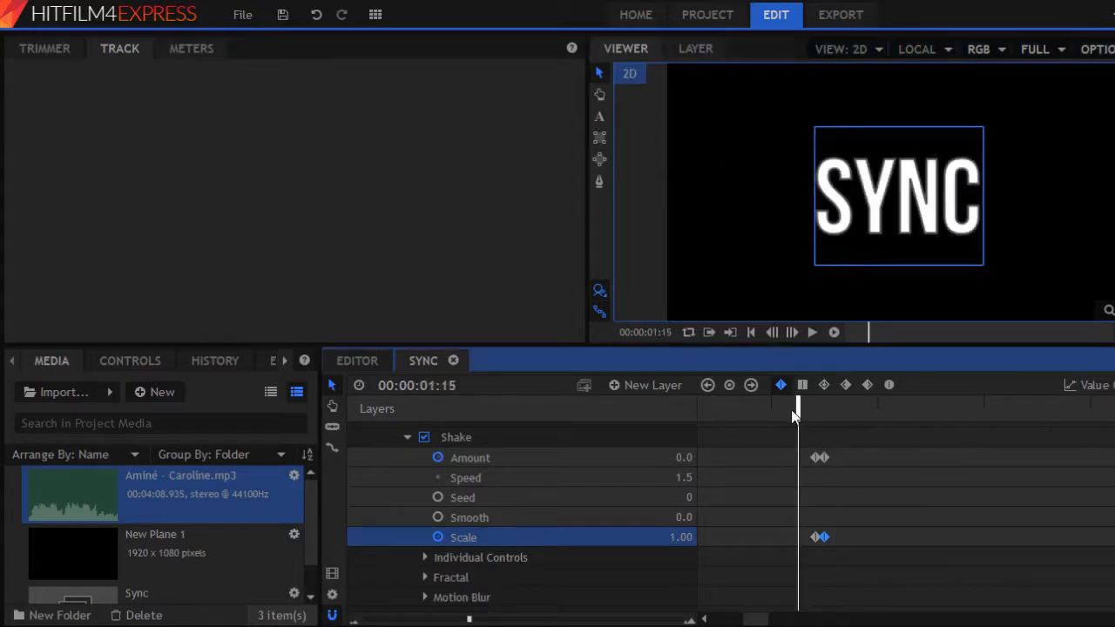
left_click_drag(805, 410, 807, 462)
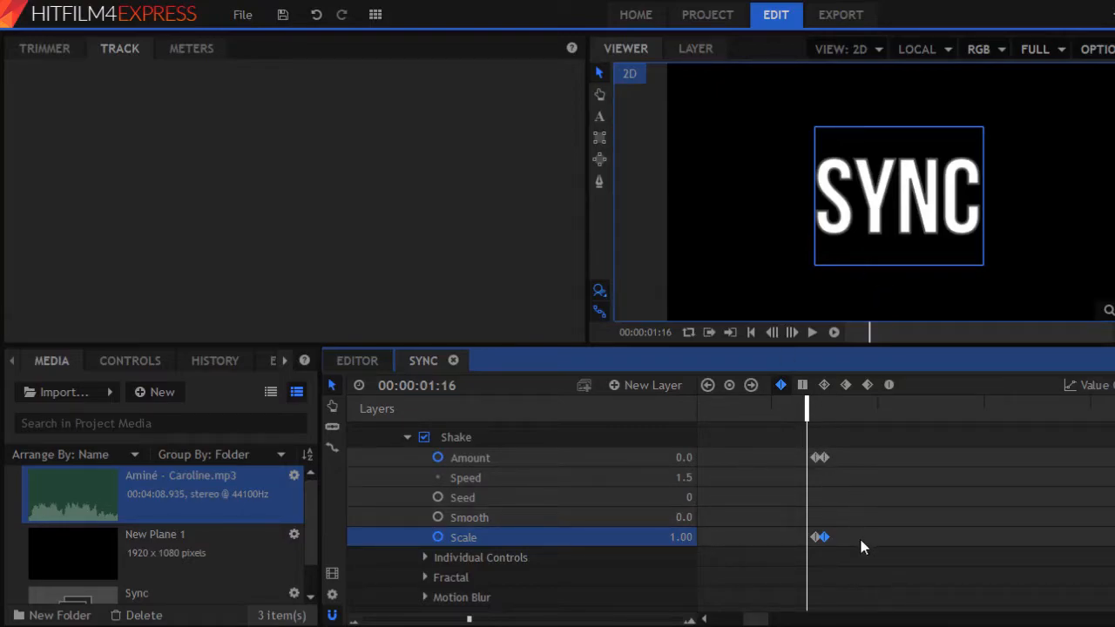
left_click_drag(805, 407, 768, 571)
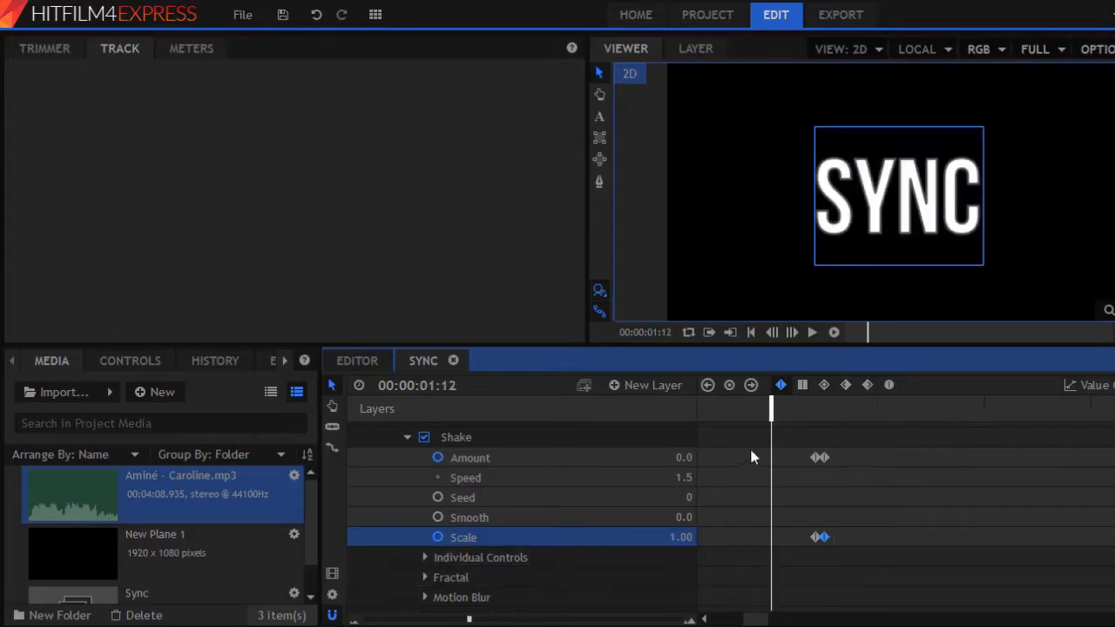
Add the Neon Glow effect from the Lights & Flares category to the New Text layer
scroll(536, 542, "up", 3)
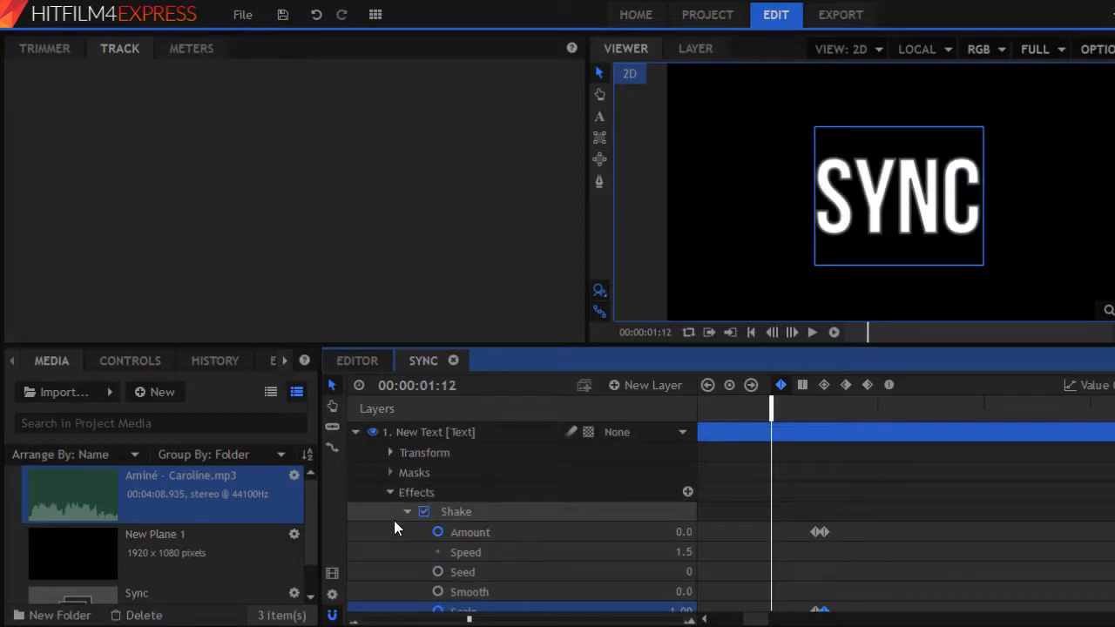
left_click(688, 493)
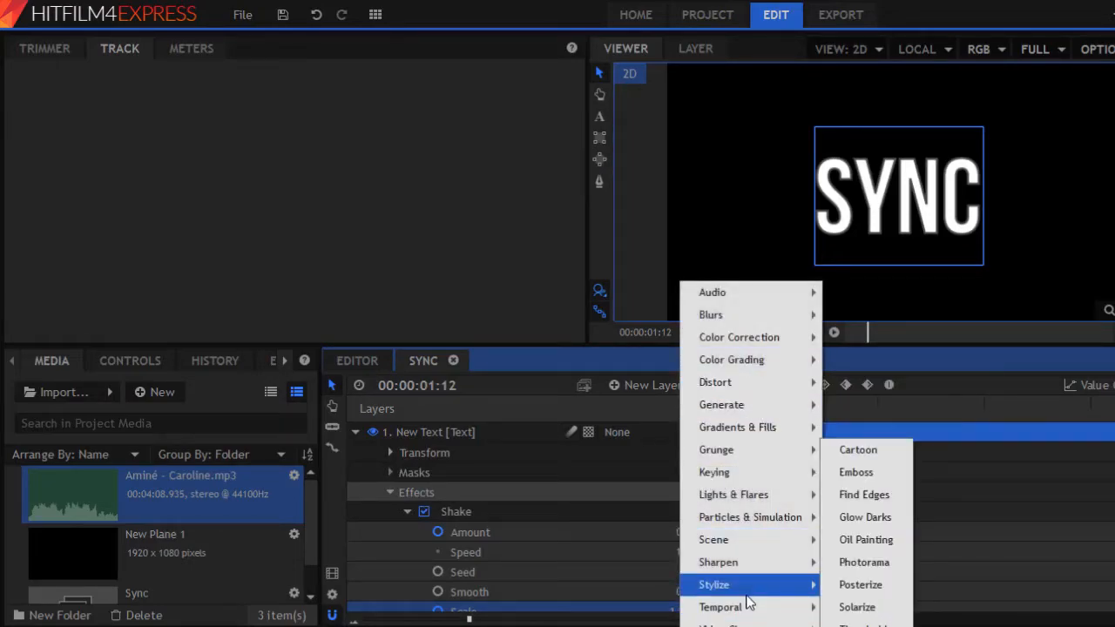
mouse_move(752, 549)
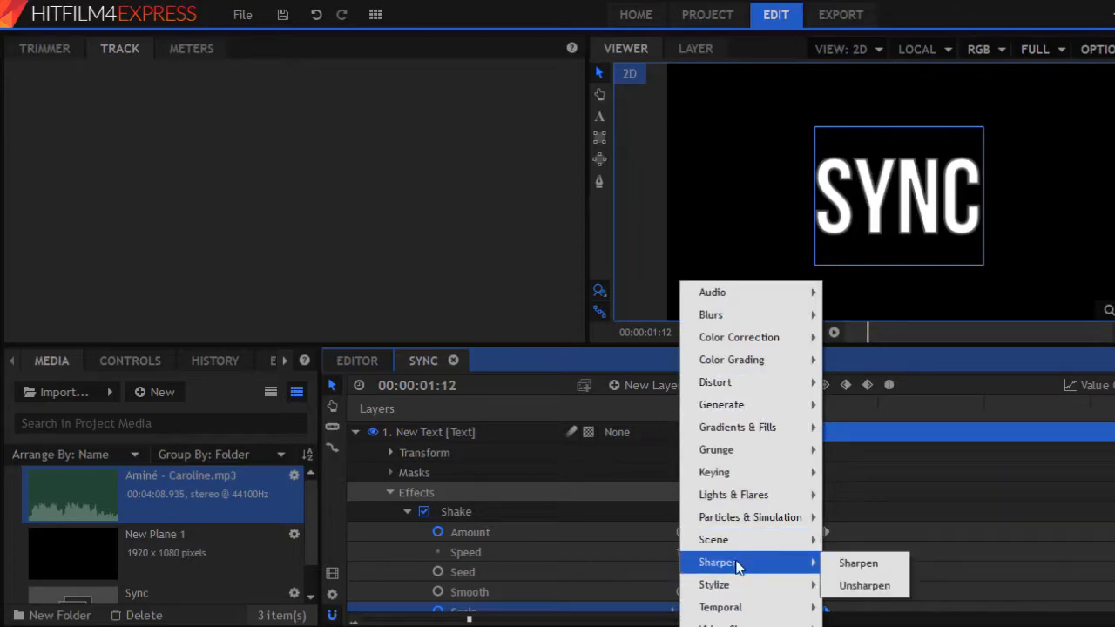
mouse_move(731, 582)
mouse_move(761, 503)
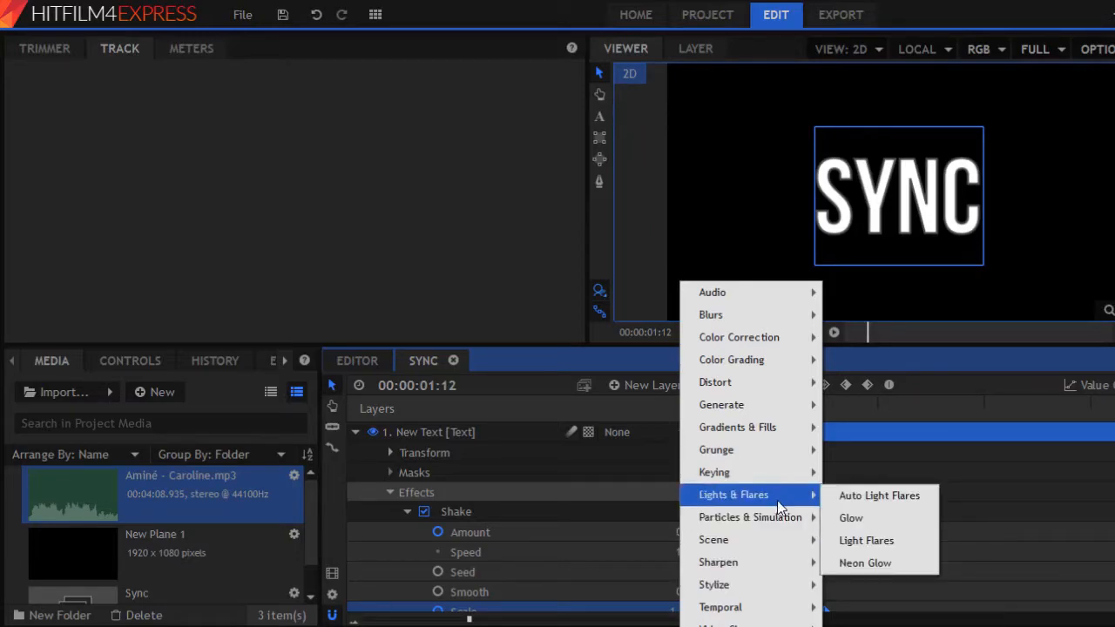
left_click(866, 564)
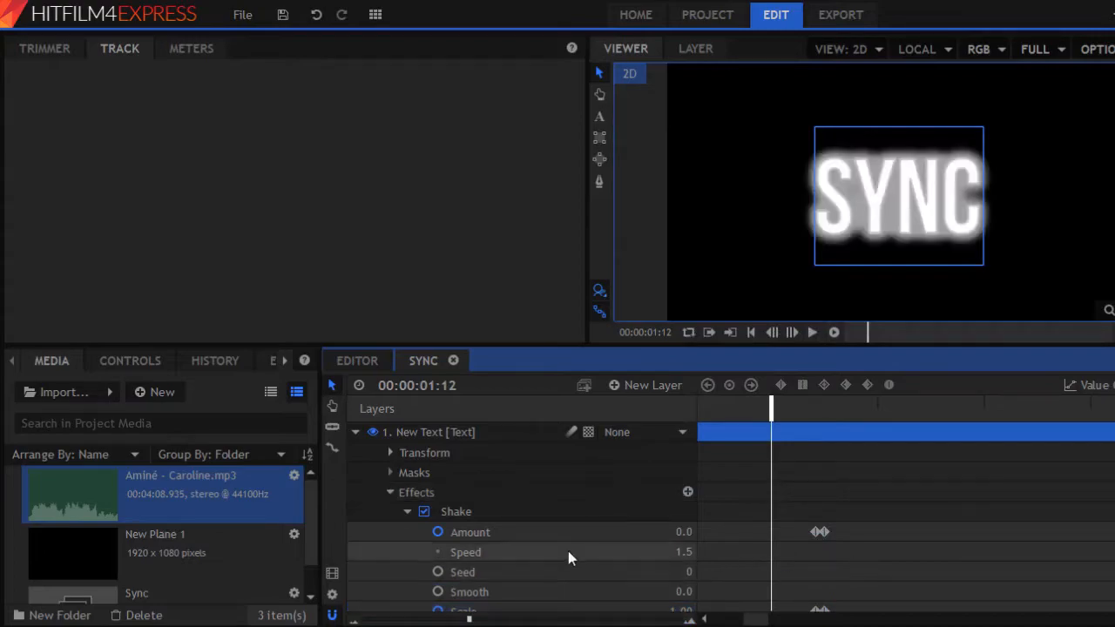
Set Neon Glow's Intensity to 0.7, Expansion to 21 and Radius to 53
scroll(567, 550, "down", 3)
scroll(502, 527, "up", 3)
scroll(424, 518, "down", 8)
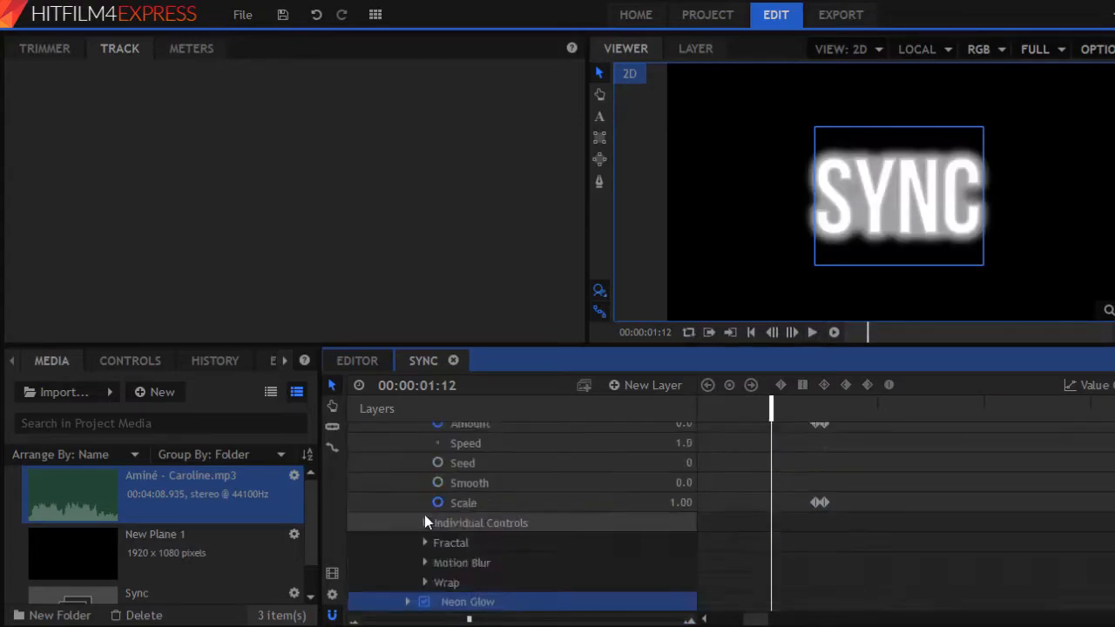
left_click(403, 562)
scroll(410, 559, "down", 6)
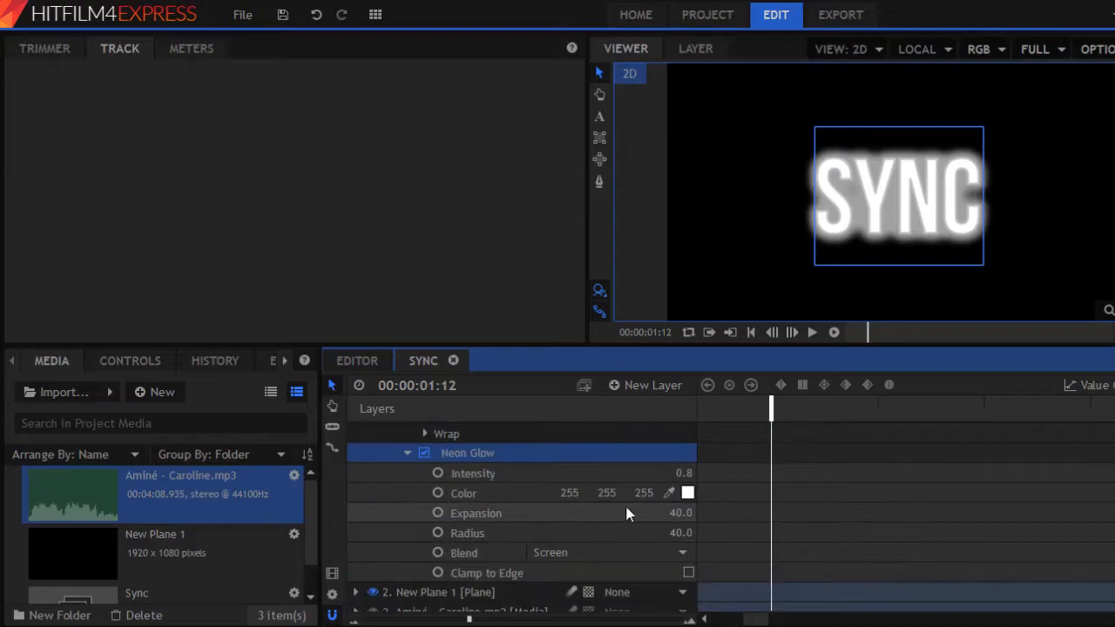
left_click_drag(683, 474, 677, 474)
left_click_drag(679, 513, 644, 513)
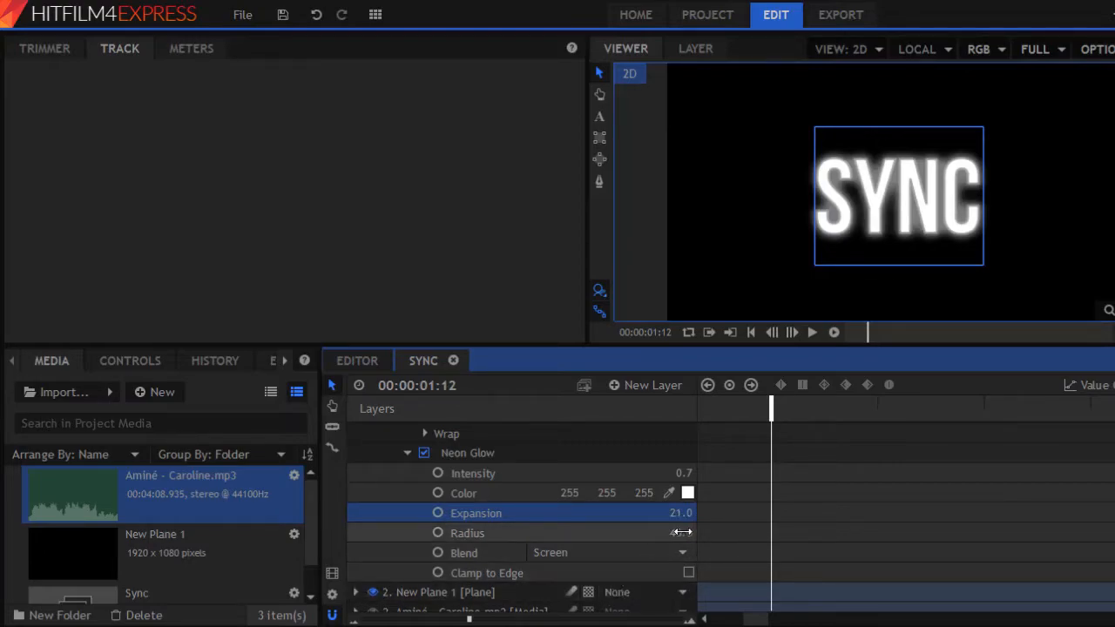
left_click_drag(675, 532, 681, 532)
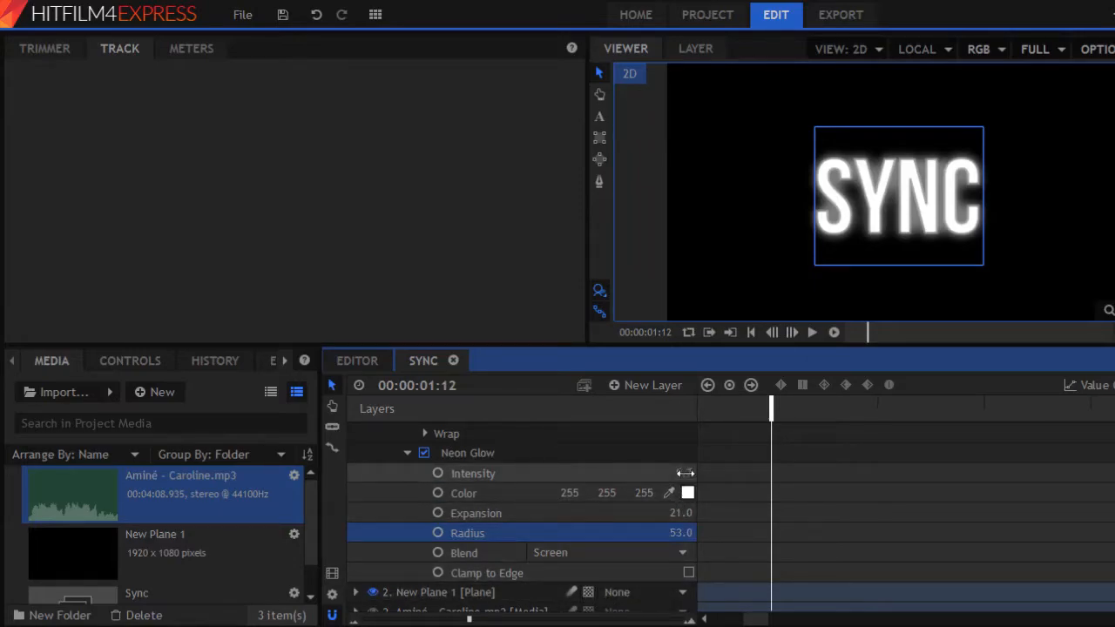
Move to 00:00:01:17, where the first Shake keyframes sit, and keyframe Neon Glow's Intensity at 0
scroll(760, 521, "up", 3)
scroll(790, 537, "up", 3)
left_click_drag(802, 415, 815, 416)
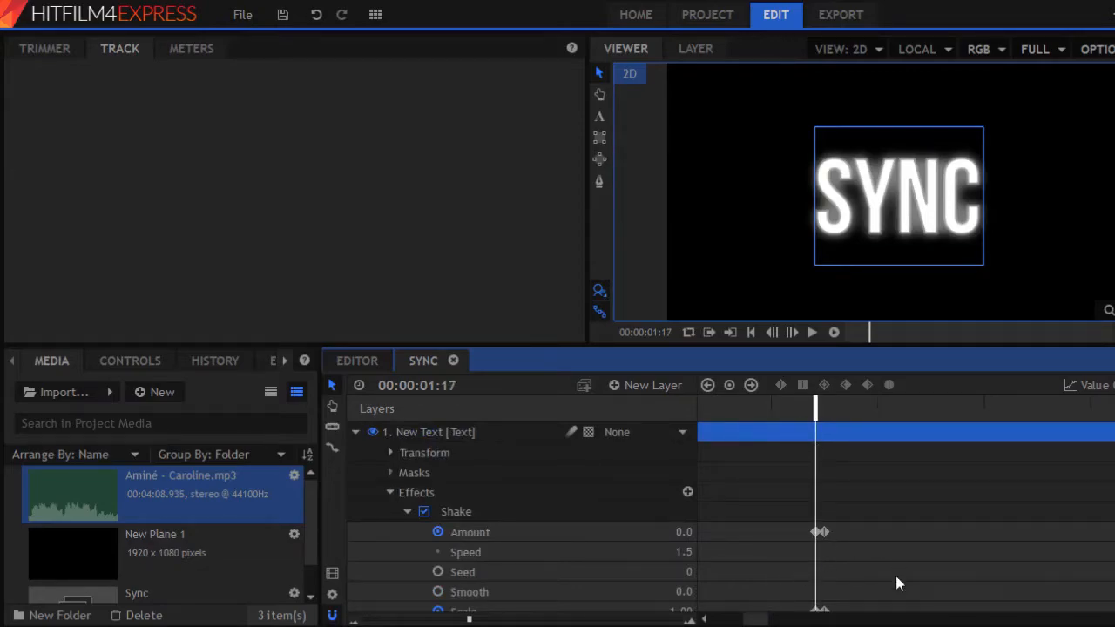
scroll(897, 585, "down", 2)
mouse_move(763, 619)
left_mouse_down()
mouse_move(774, 609)
mouse_move(754, 617)
left_mouse_up()
scroll(783, 596, "up", 2)
scroll(782, 597, "down", 3)
scroll(832, 589, "down", 3)
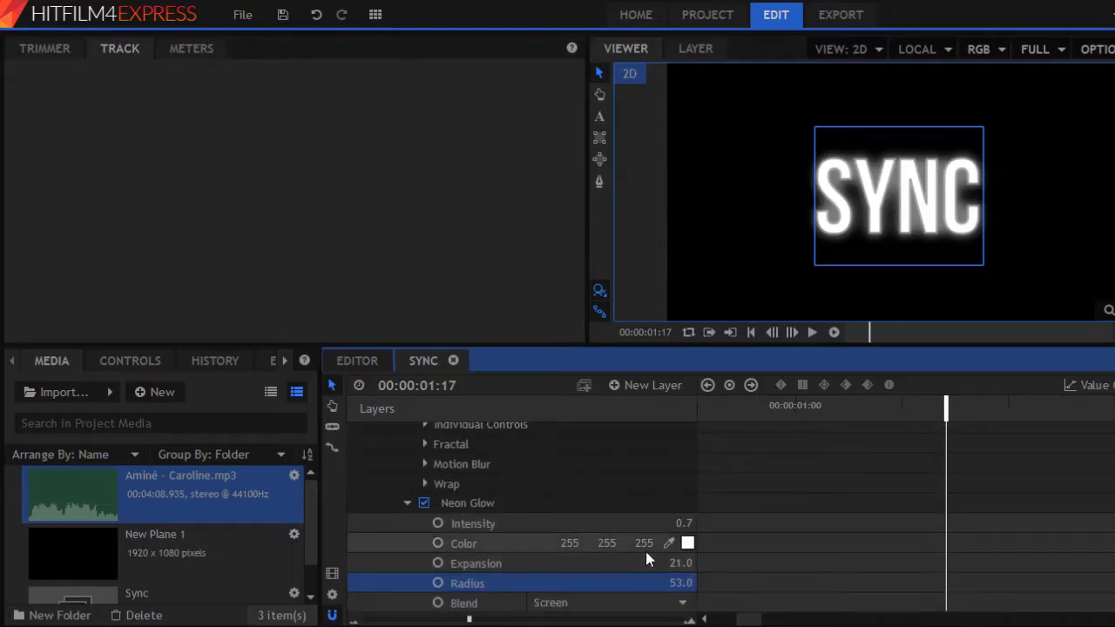
scroll(942, 519, "left", 3)
scroll(969, 534, "up", 3)
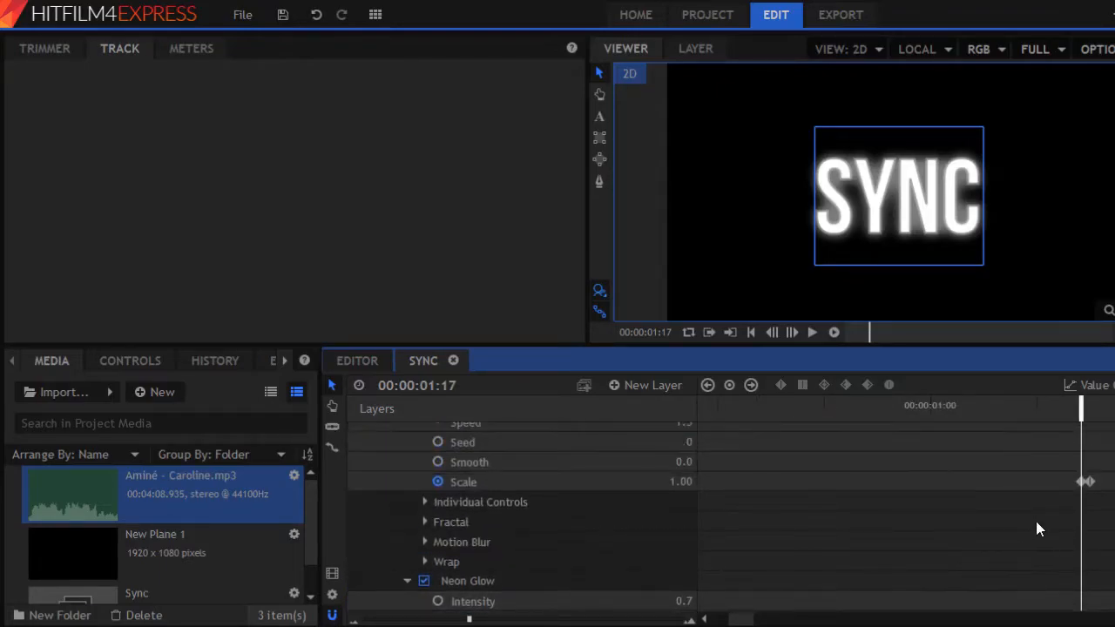
scroll(1011, 527, "down", 3)
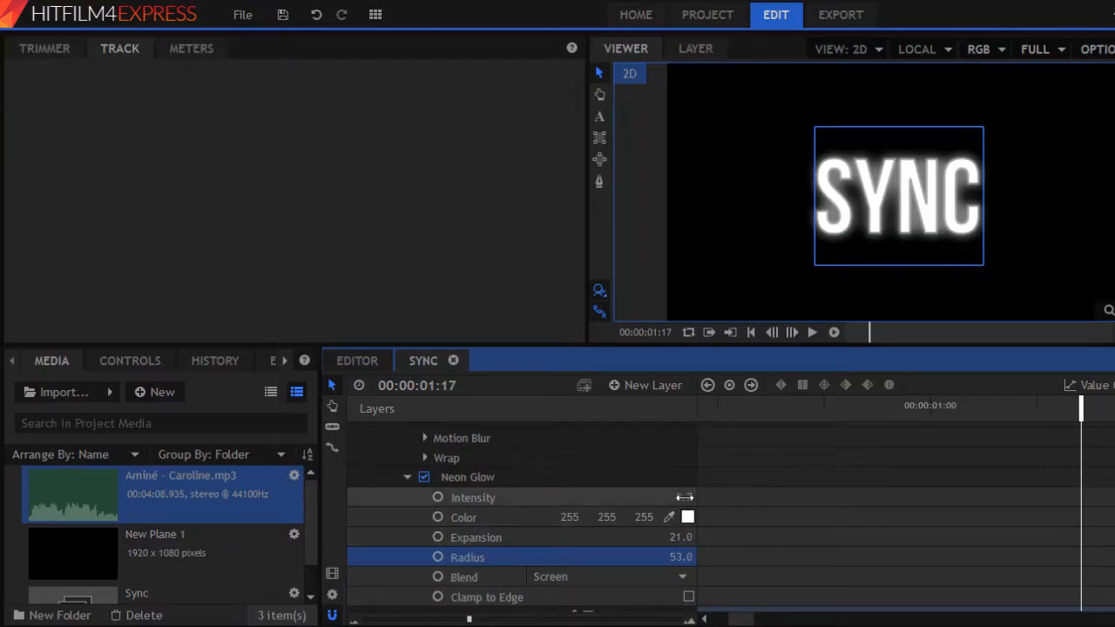
left_click(684, 497)
type("0")
key("Return")
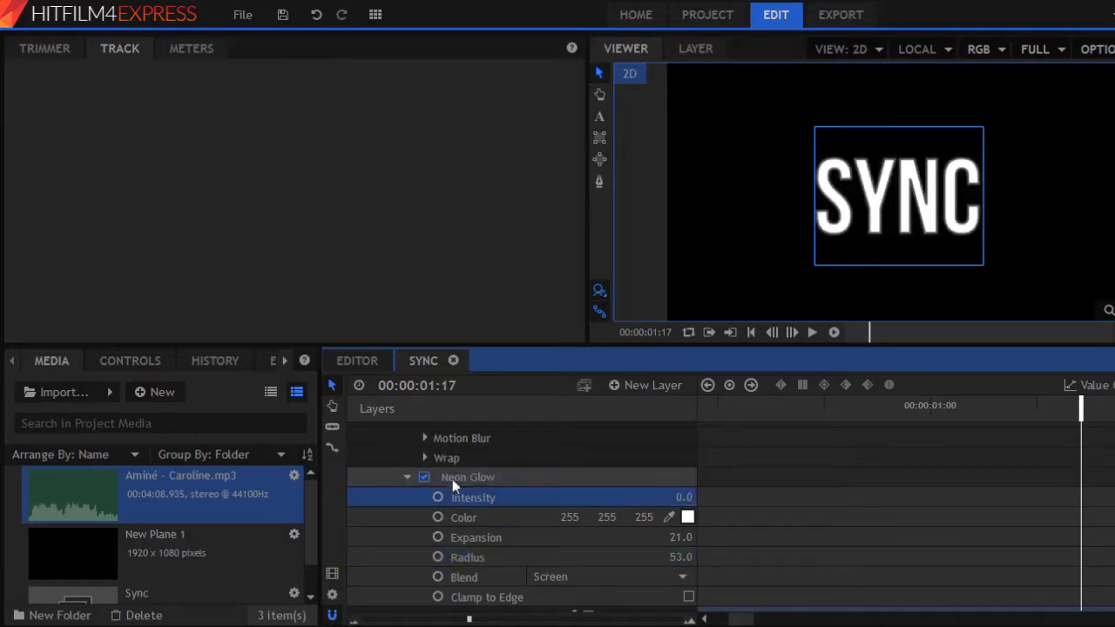
left_click(438, 497)
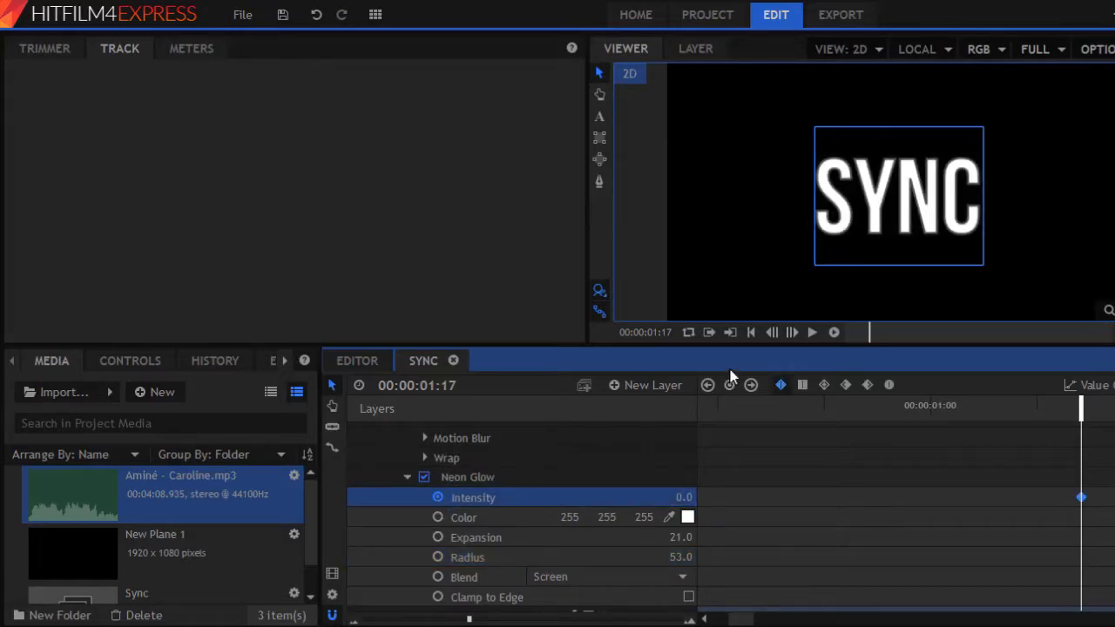
Advance one frame to 00:00:01:18 and keyframe Neon Glow's Intensity at 0.7
left_click(795, 333)
left_click(681, 497)
key("BackSpace")
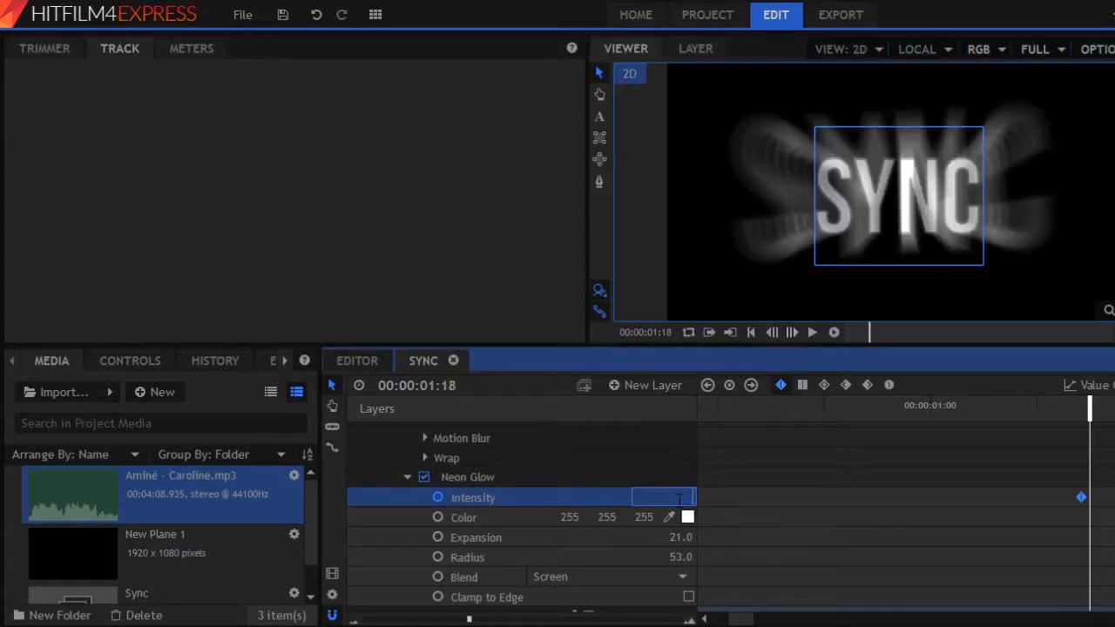
type("1.7")
key("Return")
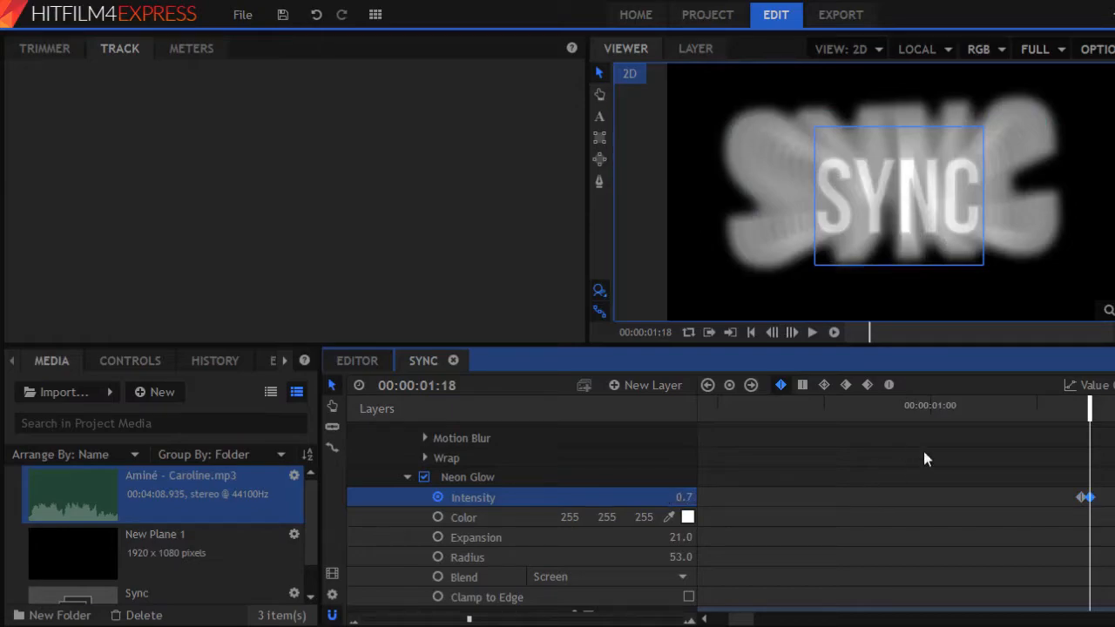
Select all the Shake Amount, Shake Scale and Neon Glow Intensity keyframes and copy them
left_click_drag(1001, 397, 1113, 407)
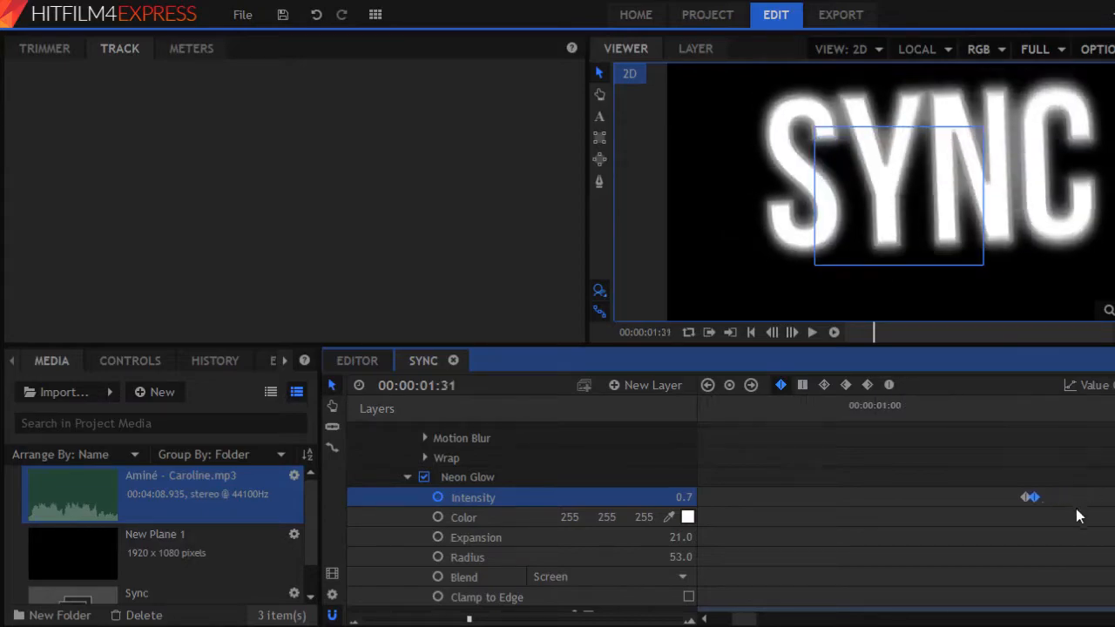
scroll(1075, 506, "up", 10)
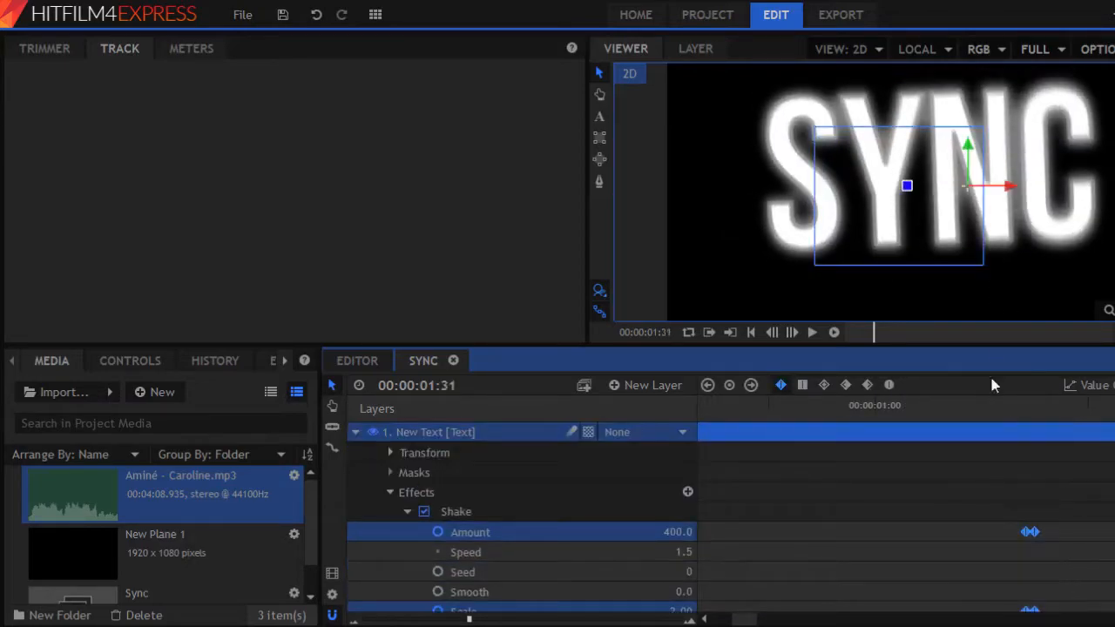
scroll(1005, 493, "down", 6)
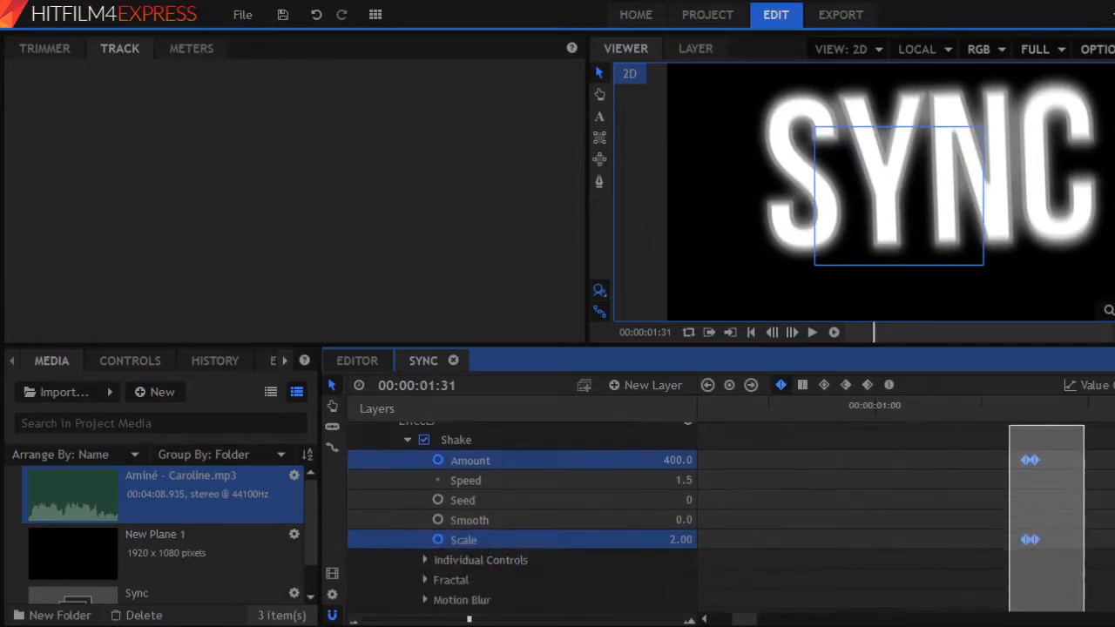
scroll(1038, 549, "up", 4)
left_click_drag(1037, 578, 1023, 462)
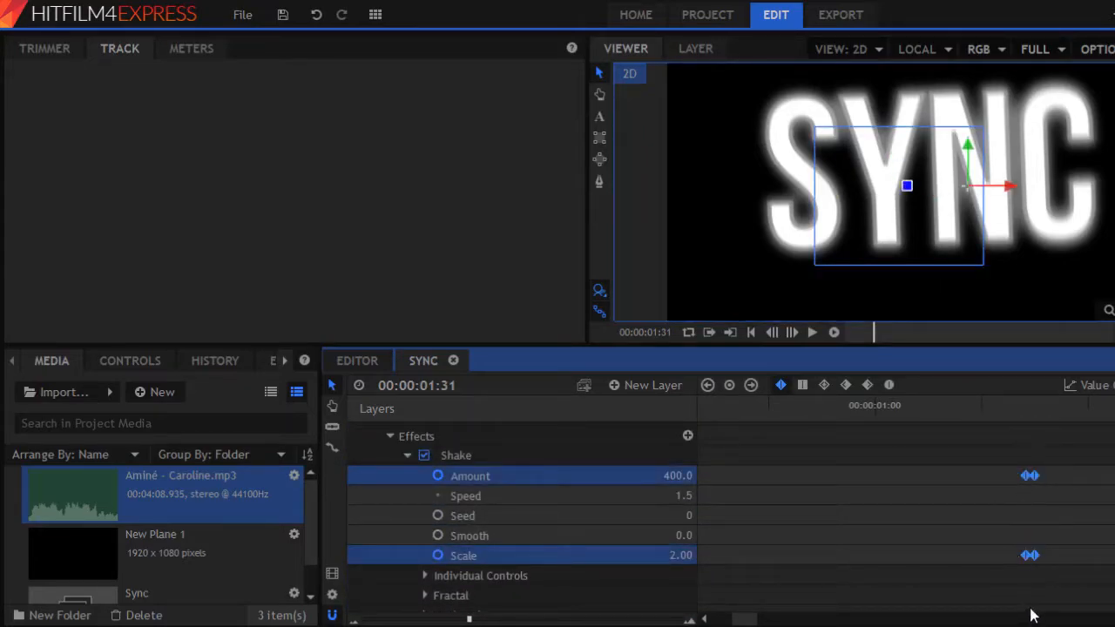
scroll(1029, 496, "down", 2)
right_click(1032, 479)
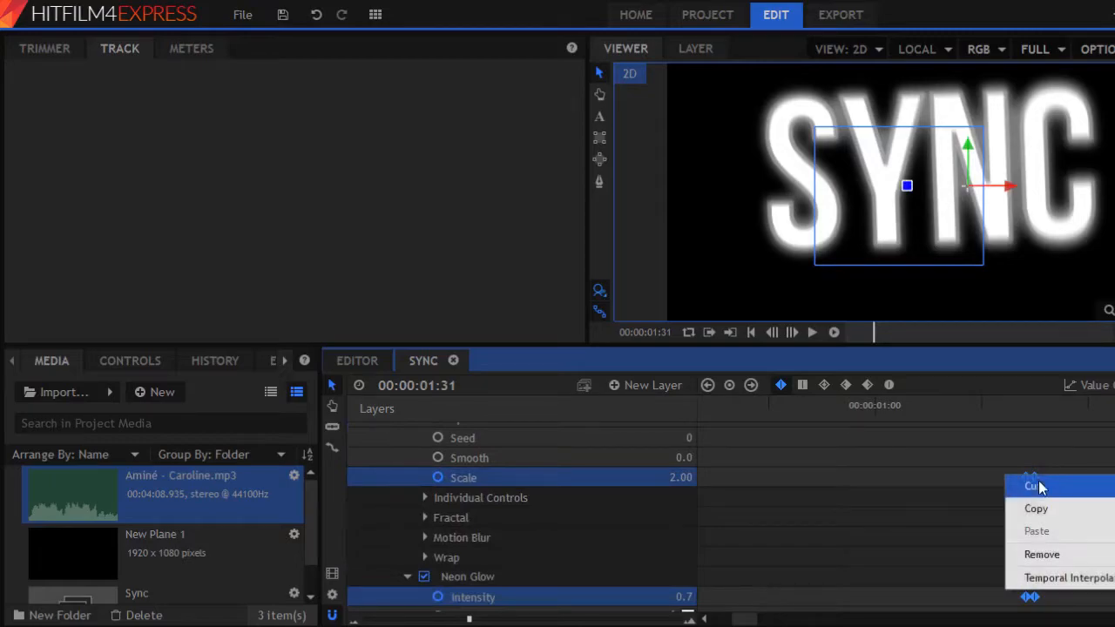
left_click(1056, 540)
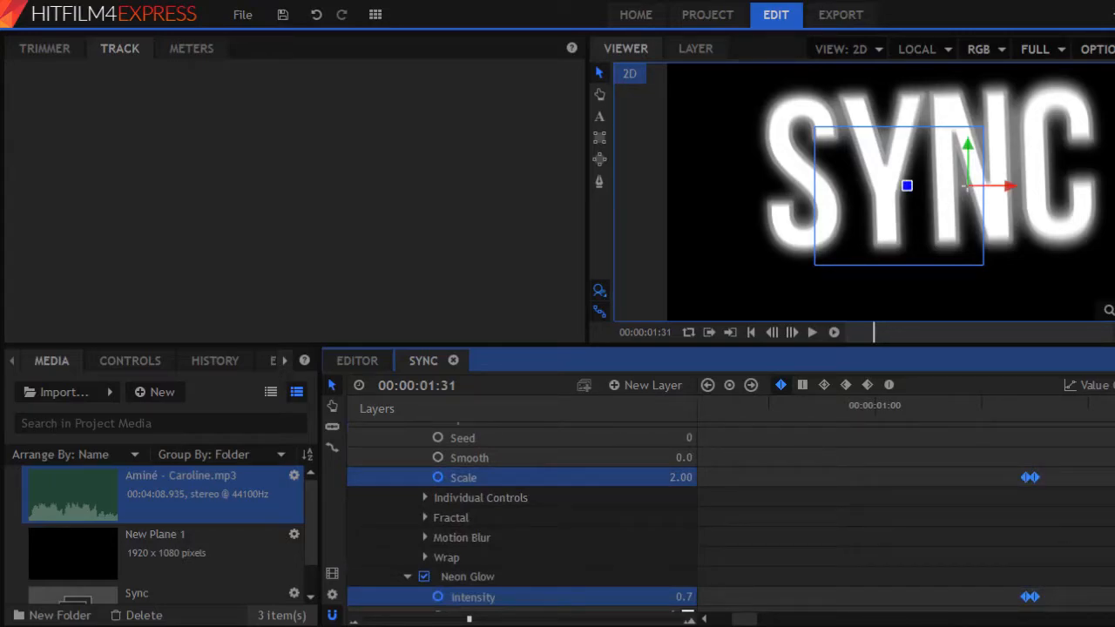
Play the composite from just before the first keyframes to listen for the next beat
left_click_drag(751, 619, 763, 619)
left_click(781, 408)
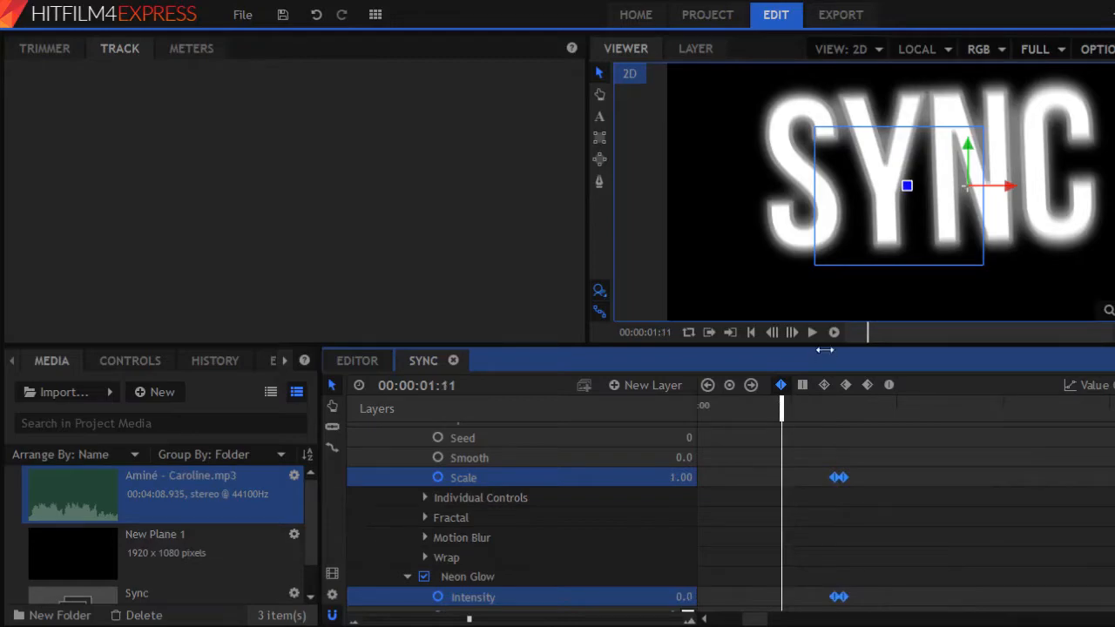
left_click(816, 333)
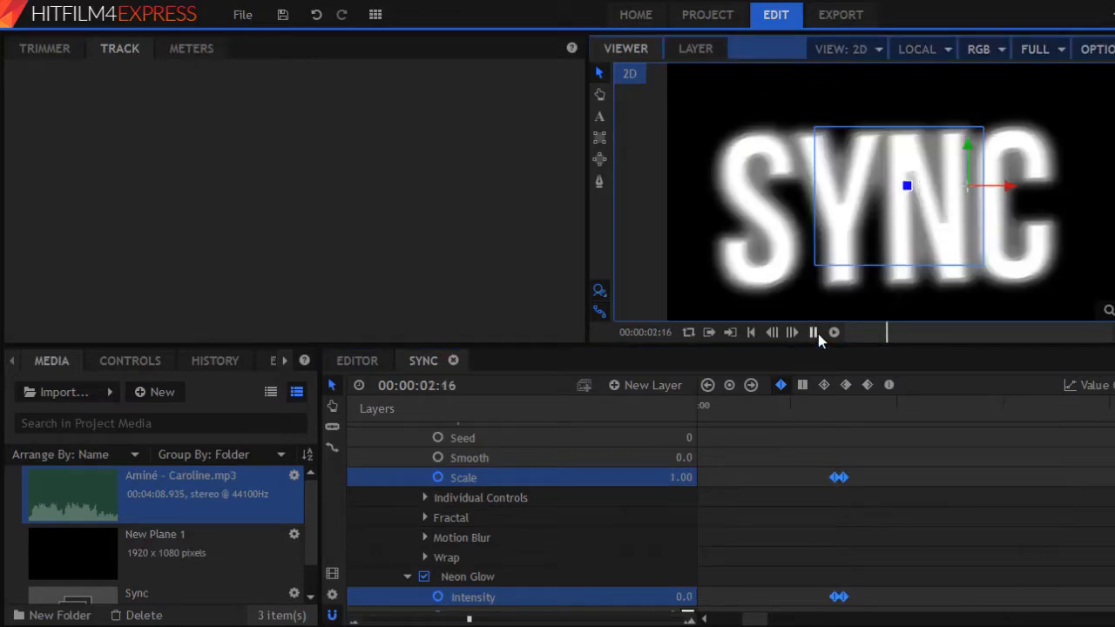
left_click_drag(755, 618, 769, 619)
left_click(880, 409)
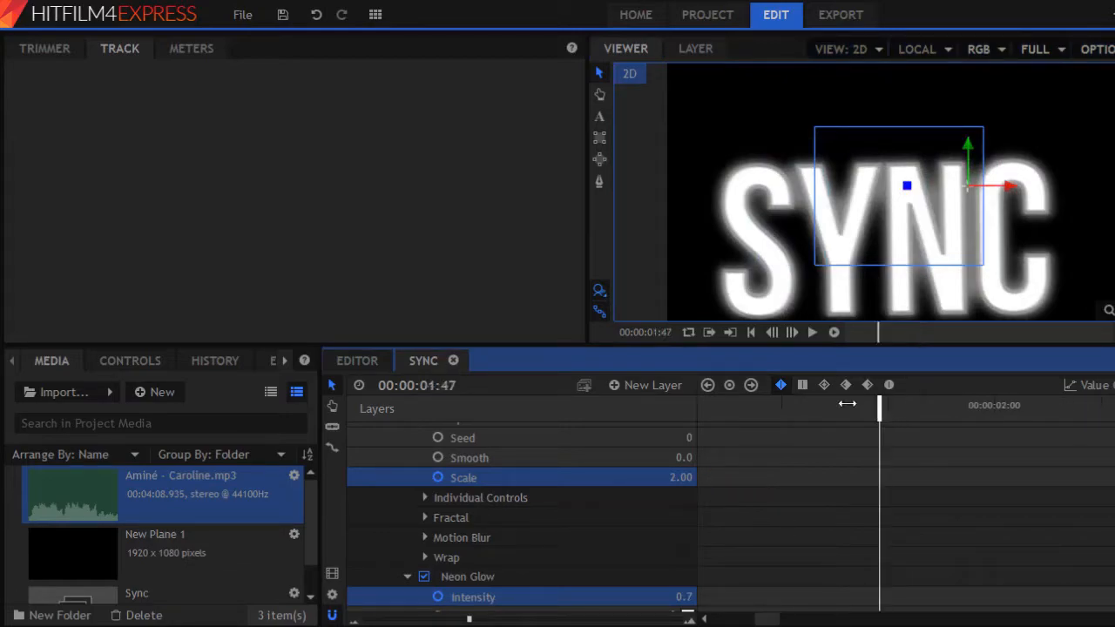
left_click_drag(847, 403, 759, 371)
left_click(810, 334)
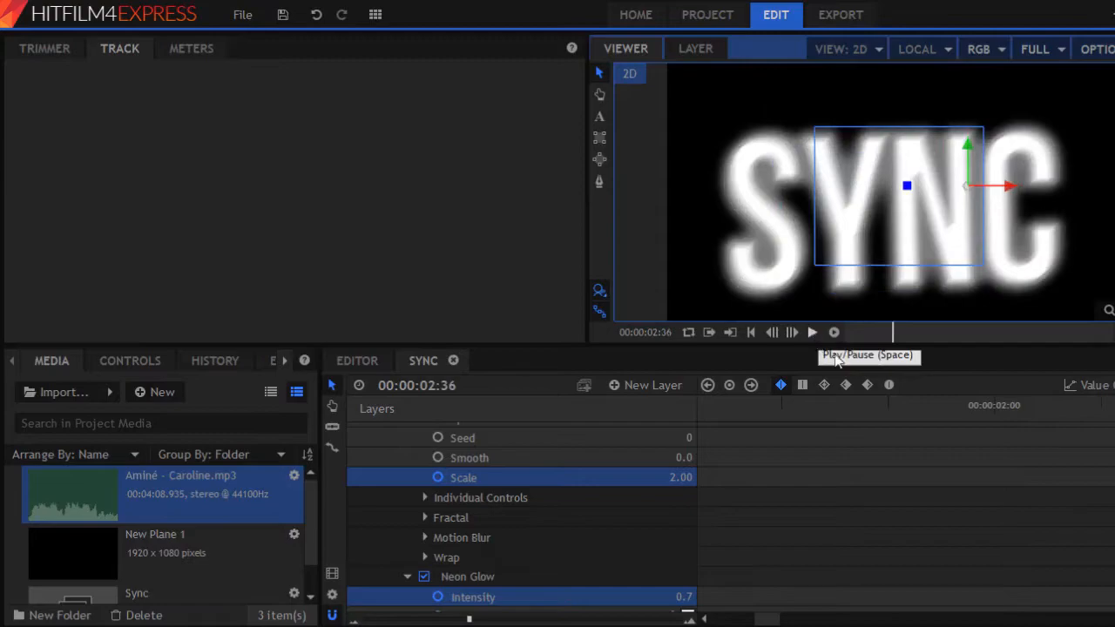
Replay short stretches from starting points between 00:00:02:05 and 00:00:02:12 to pinpoint the second beat
left_click(1046, 406)
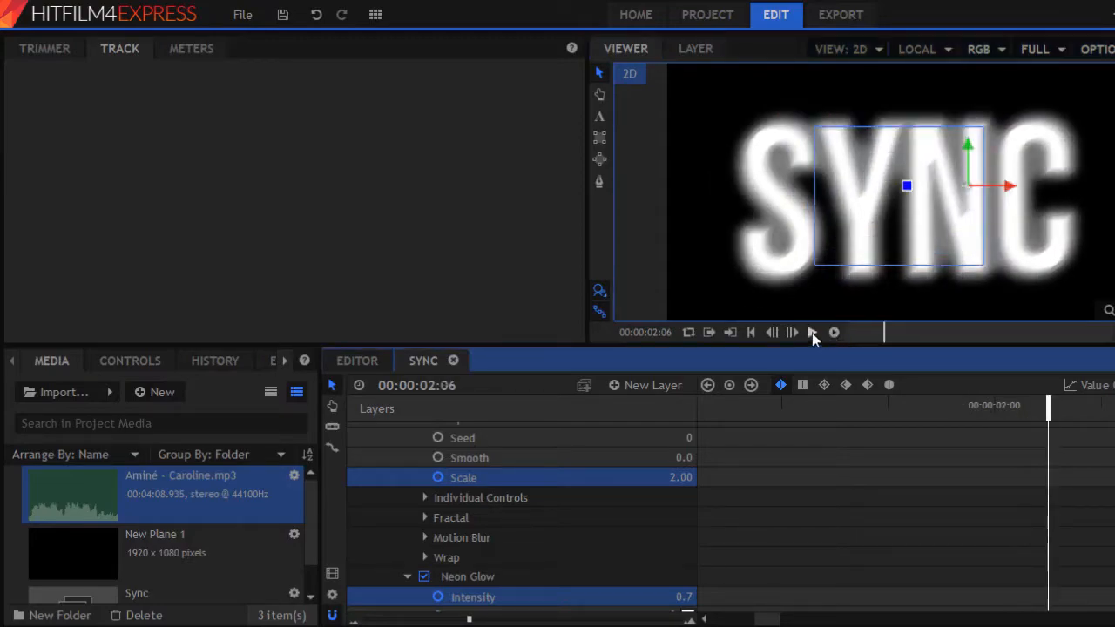
left_click(811, 333)
left_click(813, 334)
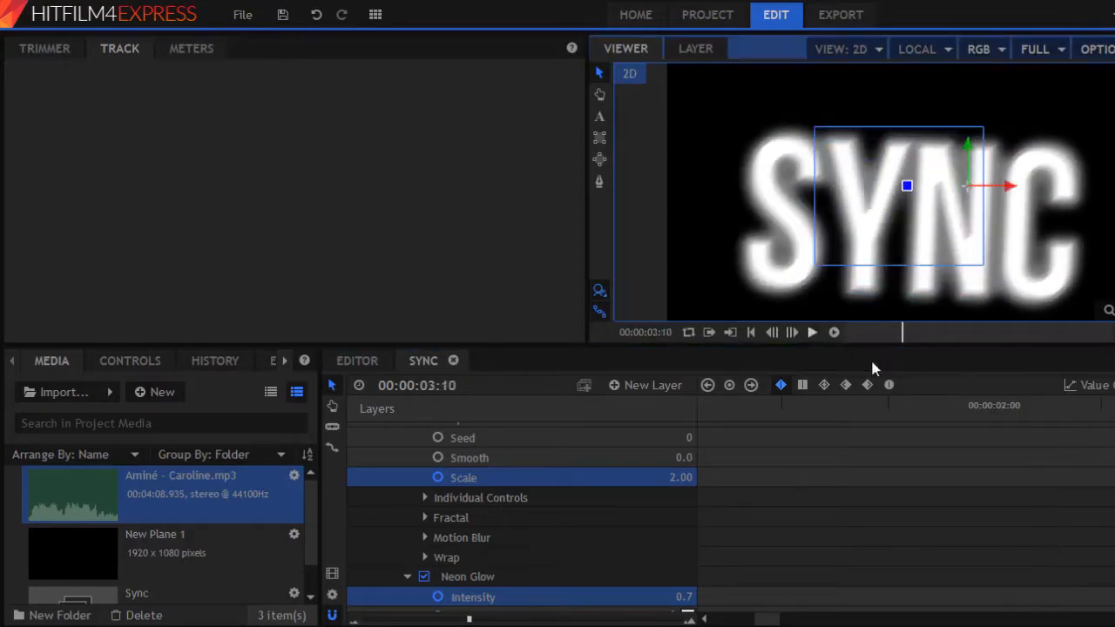
left_click(1036, 405)
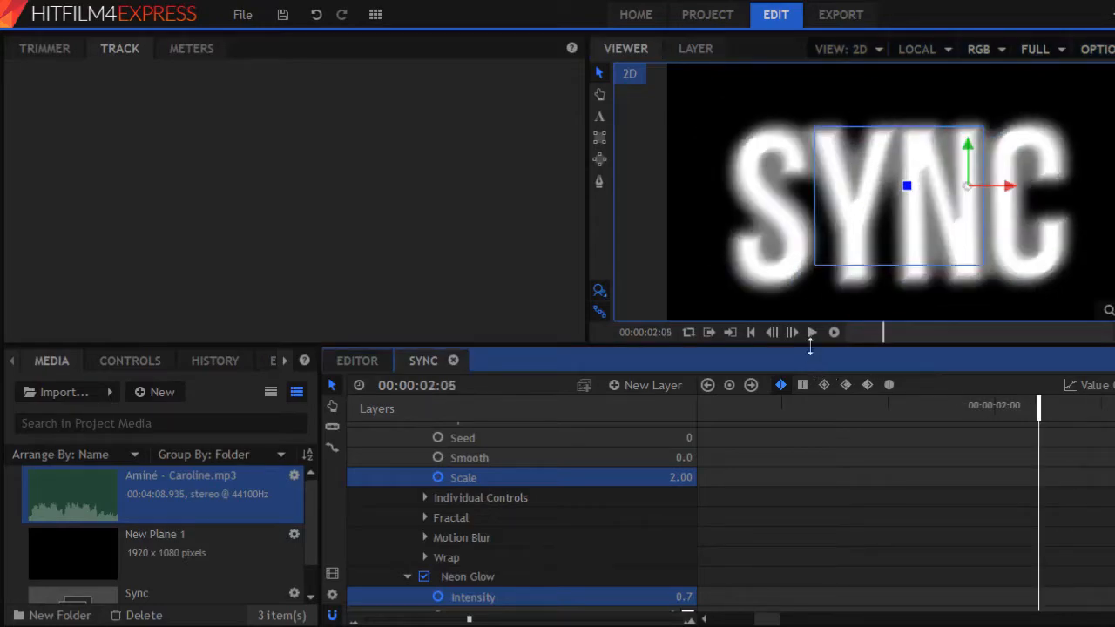
left_click(811, 334)
left_click(811, 334)
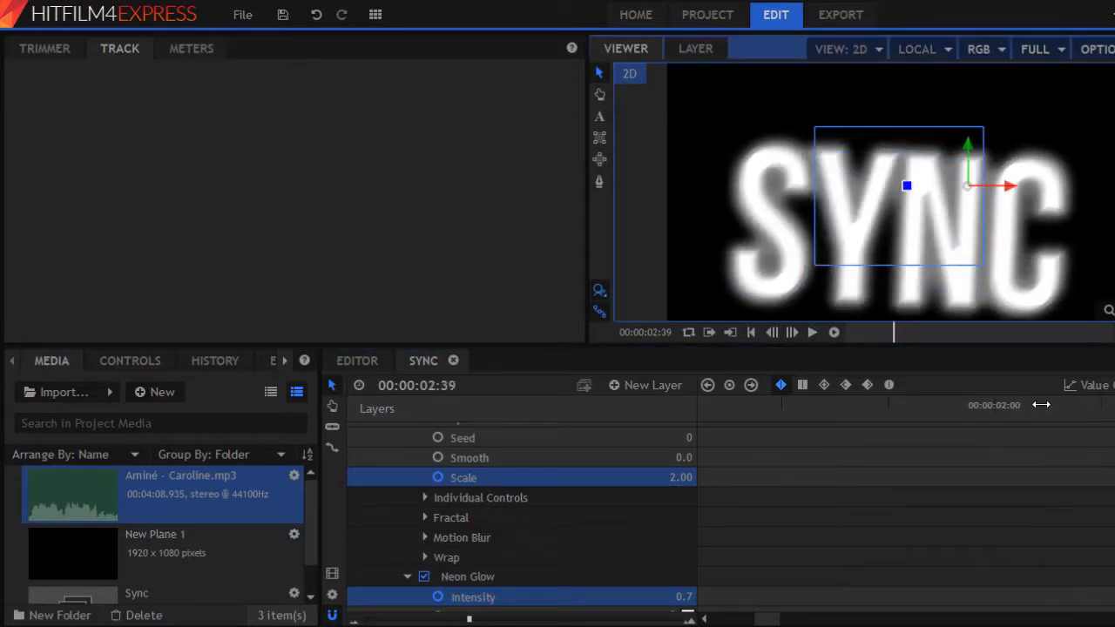
left_click(1039, 405)
left_click(812, 332)
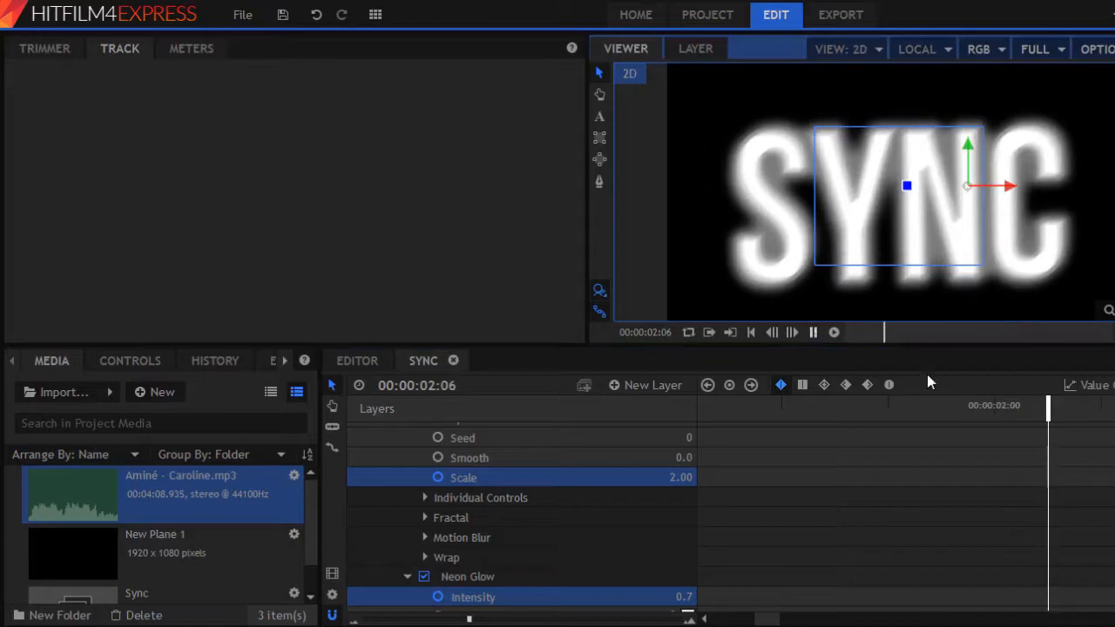
left_click(1048, 407)
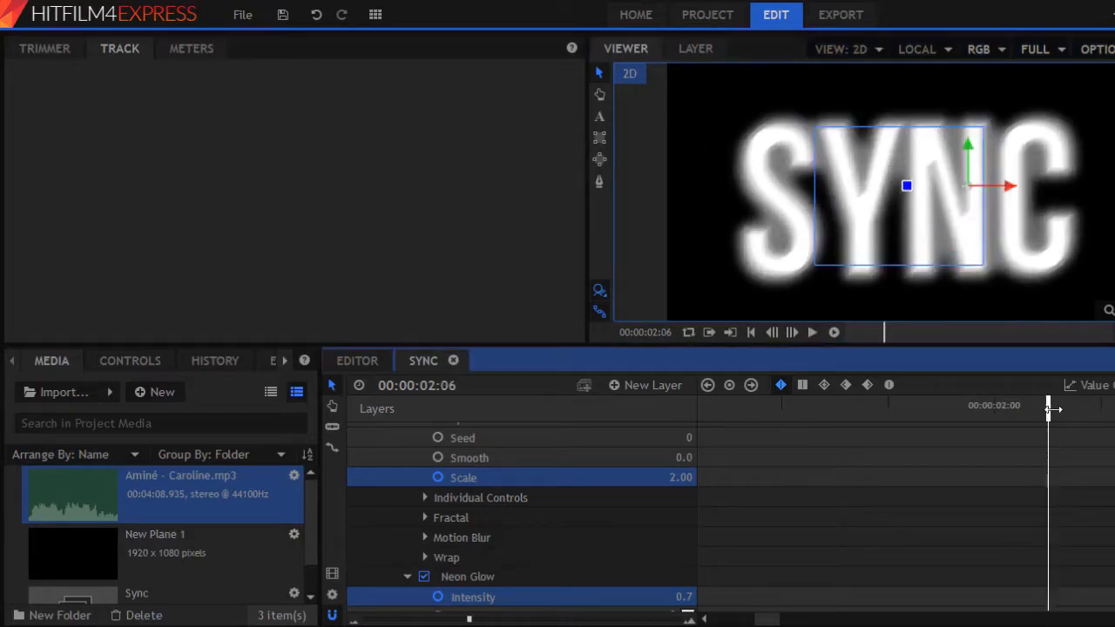
left_click(813, 333)
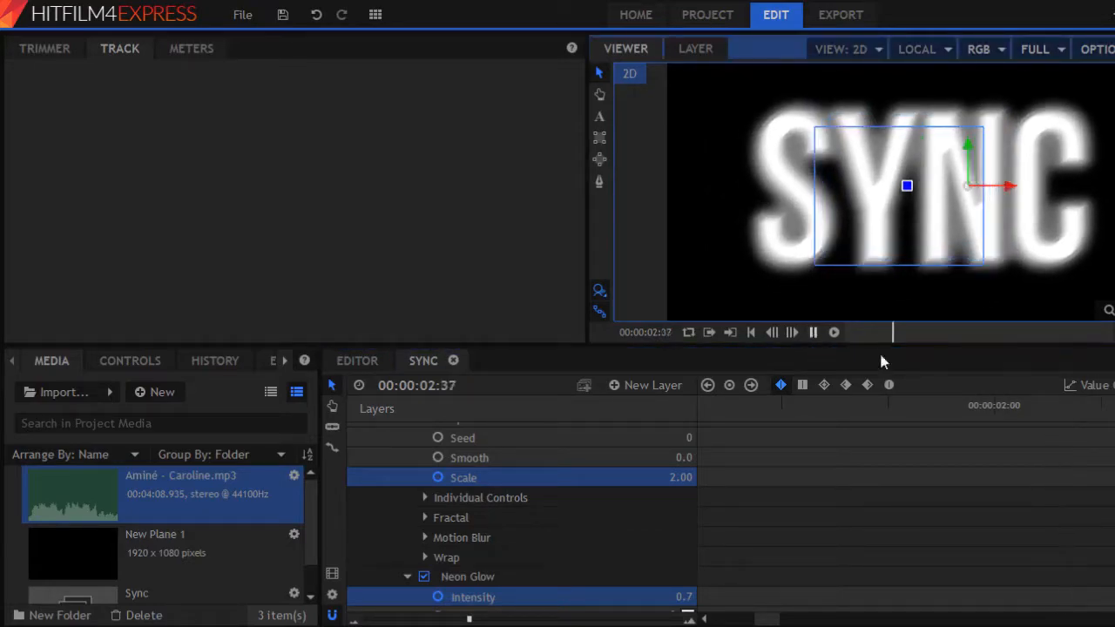
left_click(1074, 406)
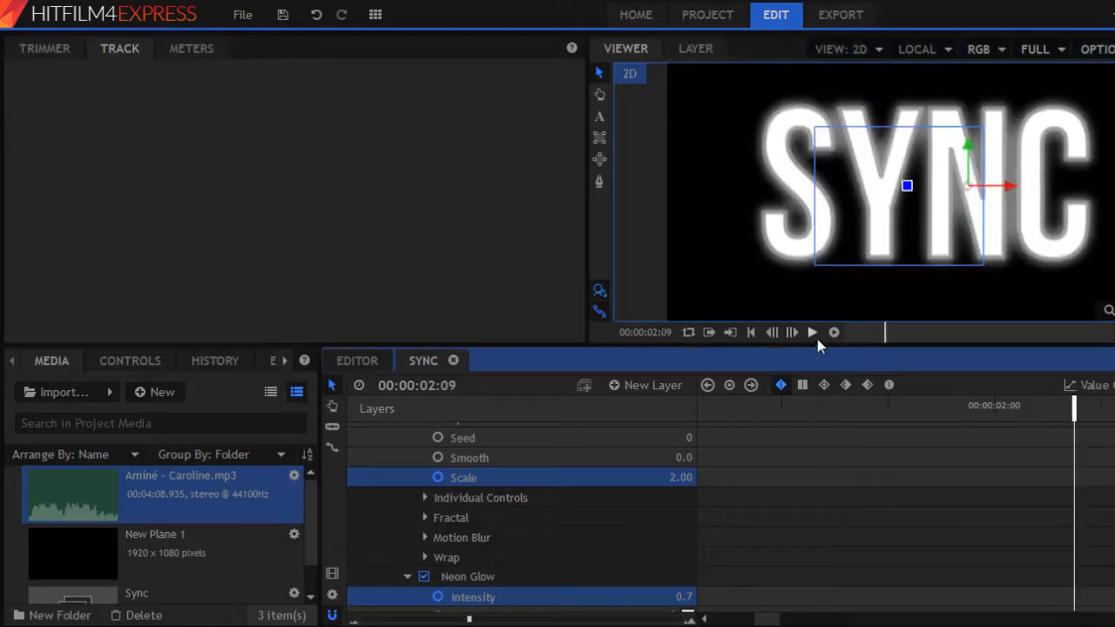
left_click(812, 333)
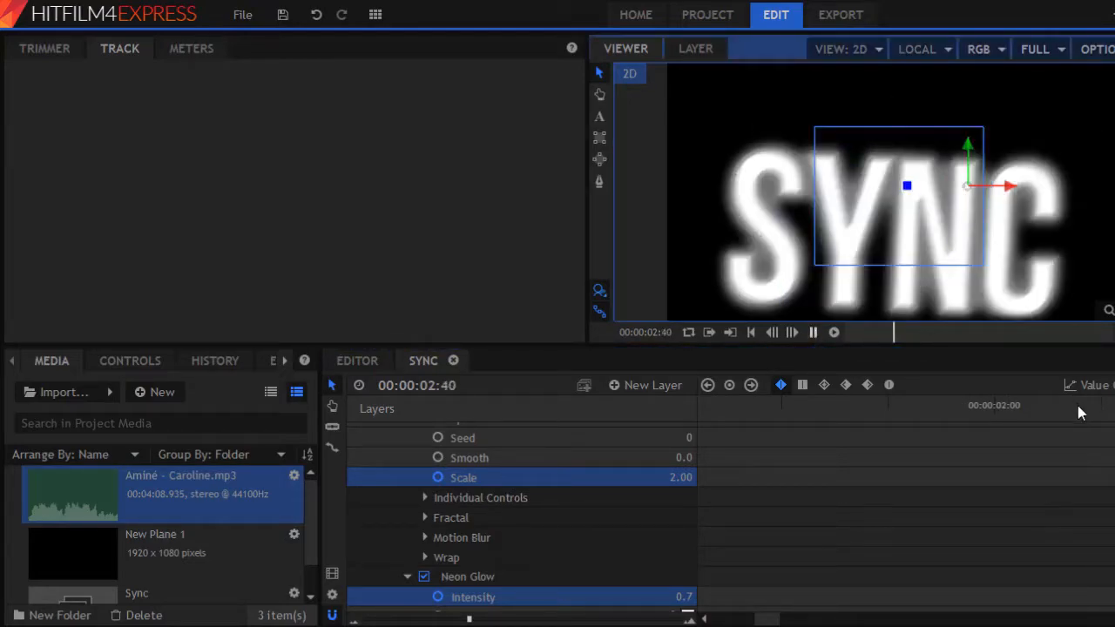
left_click(1080, 411)
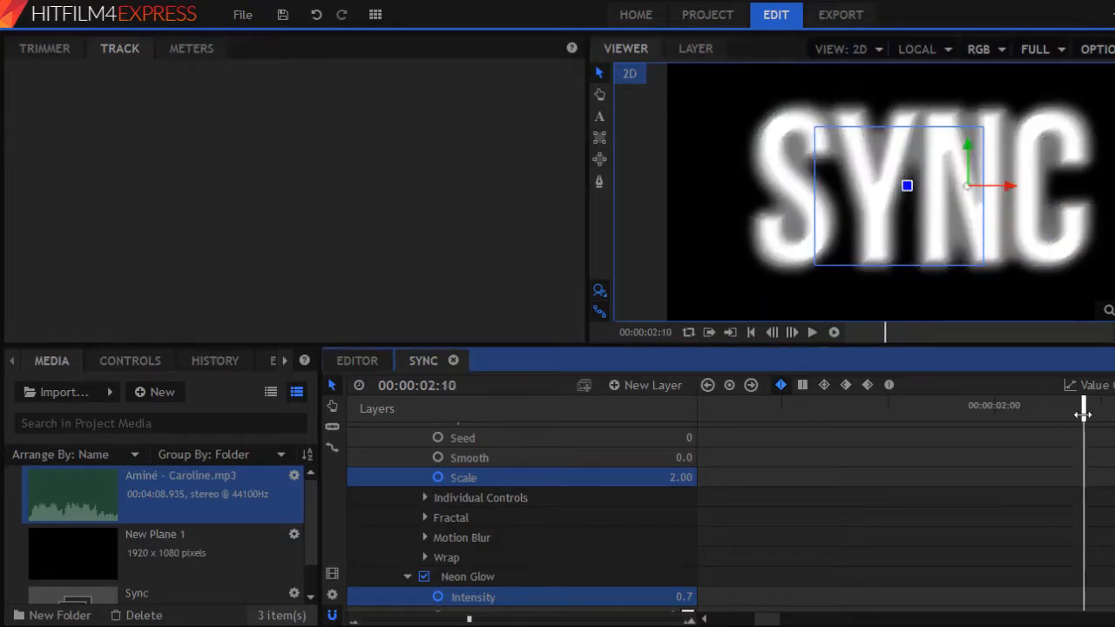
left_click(813, 333)
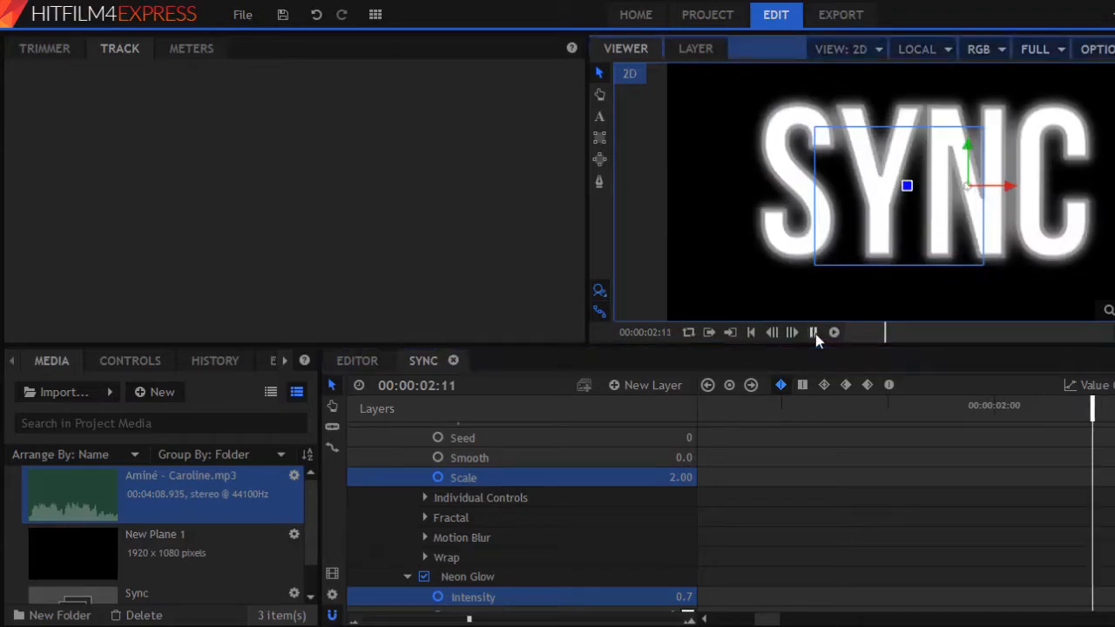
left_click(1099, 409)
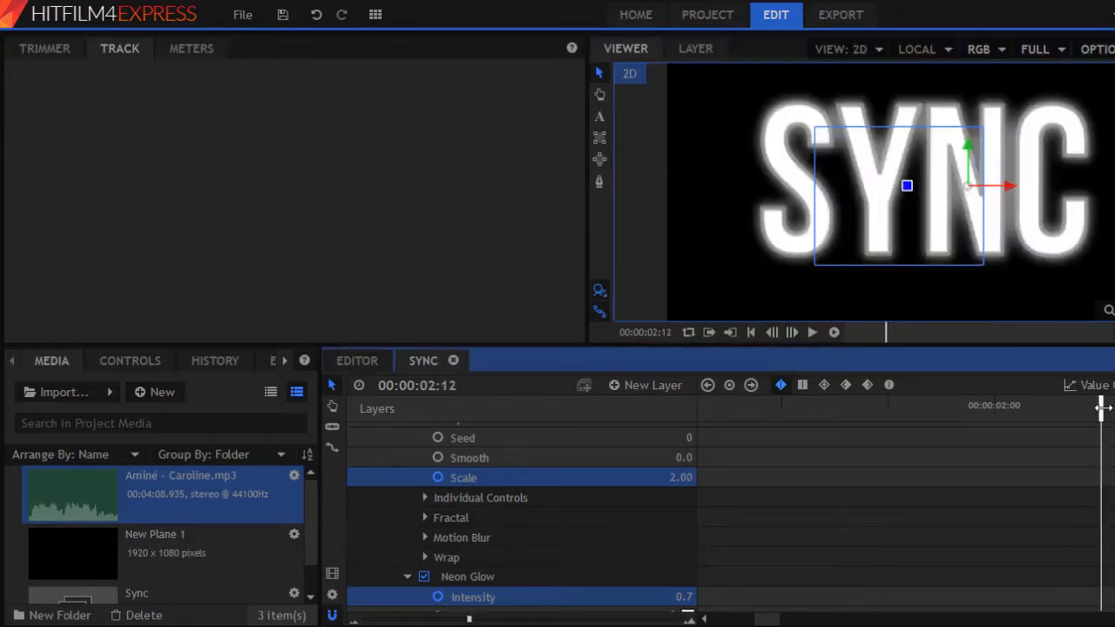
left_click(812, 332)
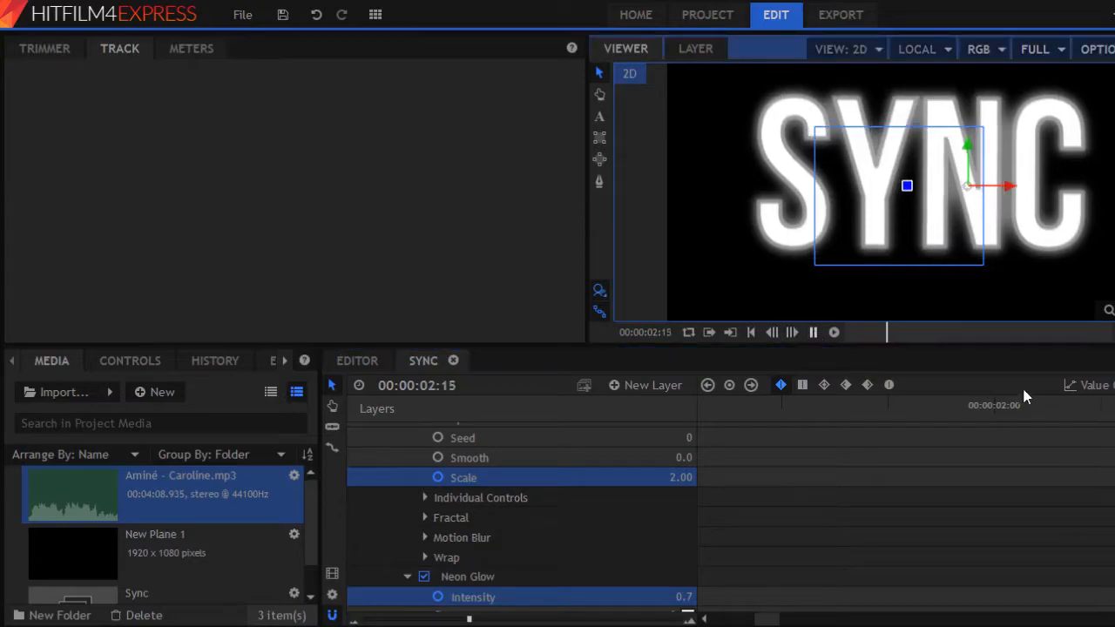
Paste the copied Shake and Neon Glow keyframes at 00:00:02:12 and shift them one frame earlier so the second set lands there
left_click(1111, 535)
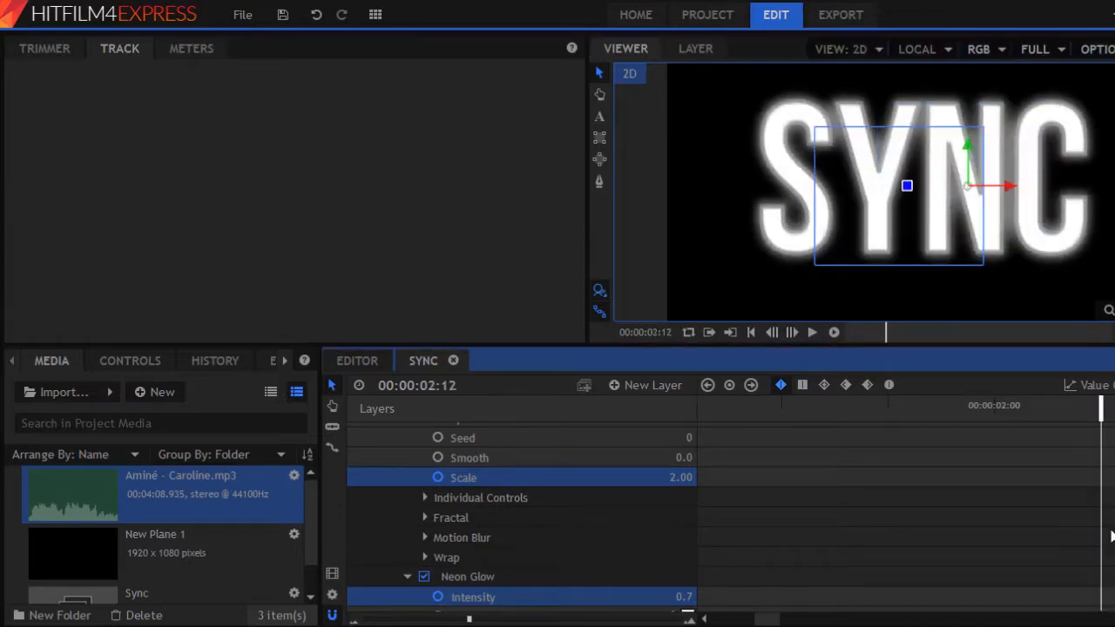
key("ctrl+v")
left_click_drag(1110, 479, 1102, 479)
scroll(1111, 560, "down", 1)
scroll(1111, 566, "down", 4)
scroll(1111, 566, "up", 6)
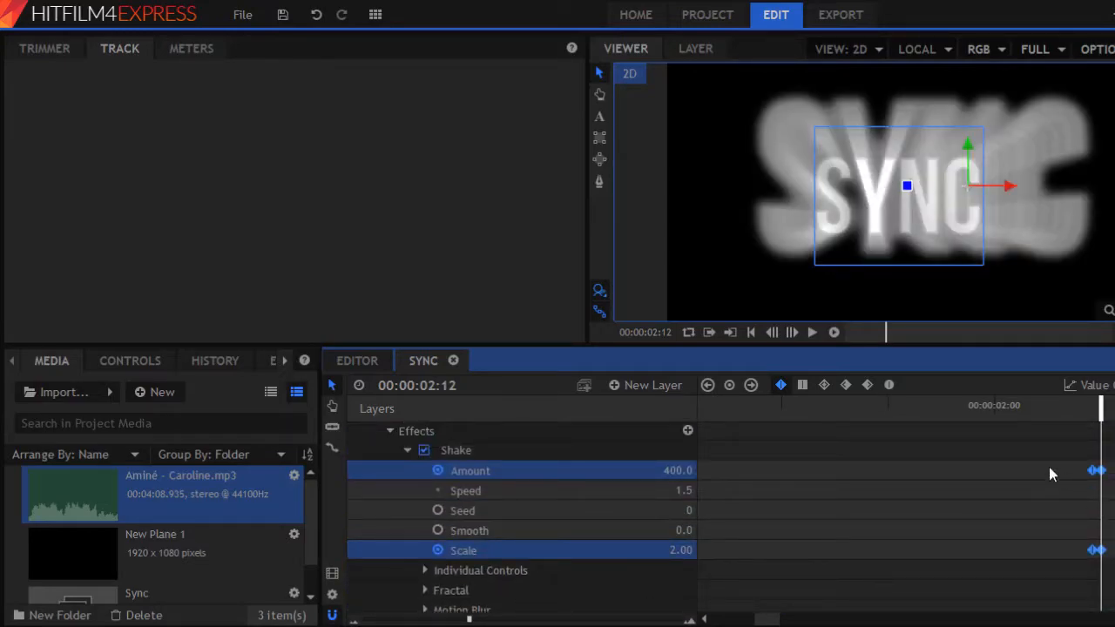
Preview the pasted second-beat keyframes by playing the composite from 00:00:01:54
left_click_drag(1027, 410, 942, 410)
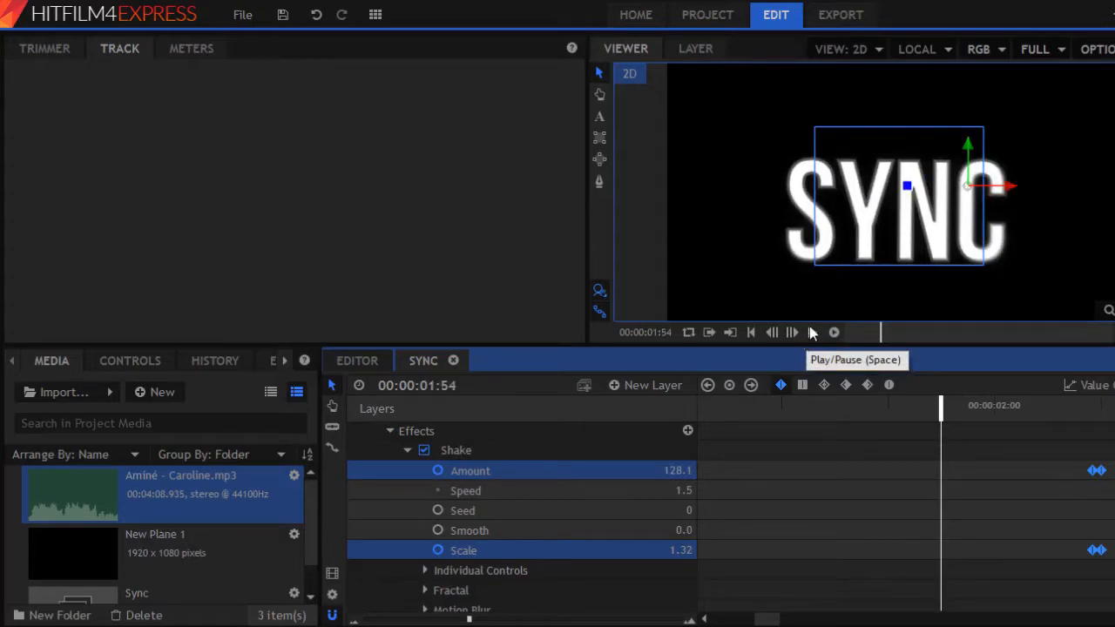
left_click(813, 331)
key("space")
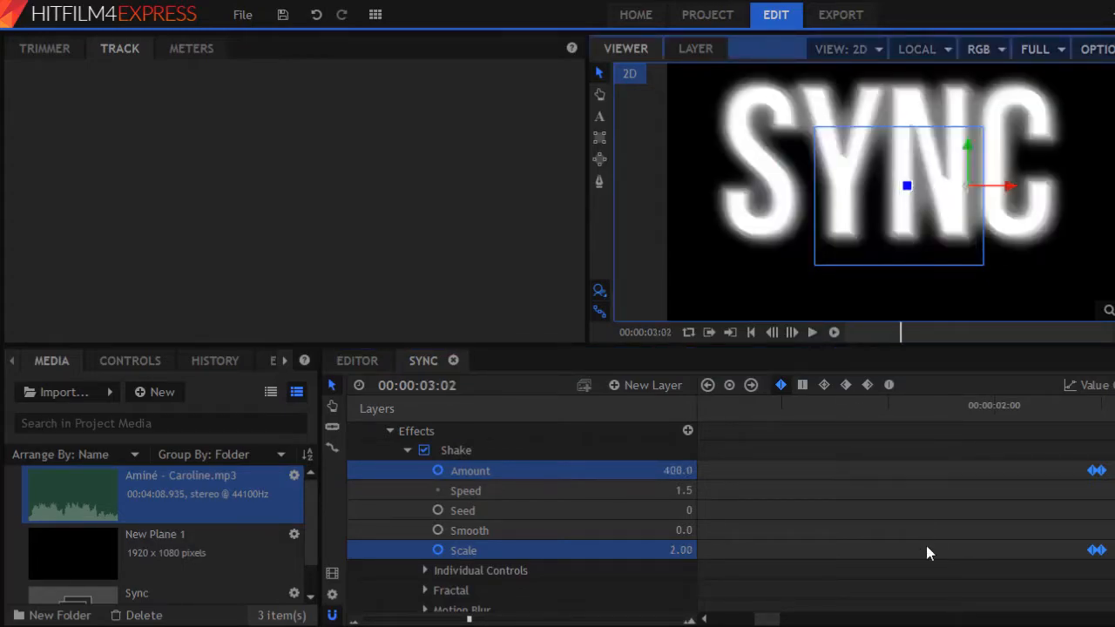
Play the composite from 00:00:02:10 and again from about 00:00:02:37 to listen for the third beat
left_click_drag(775, 622, 792, 621)
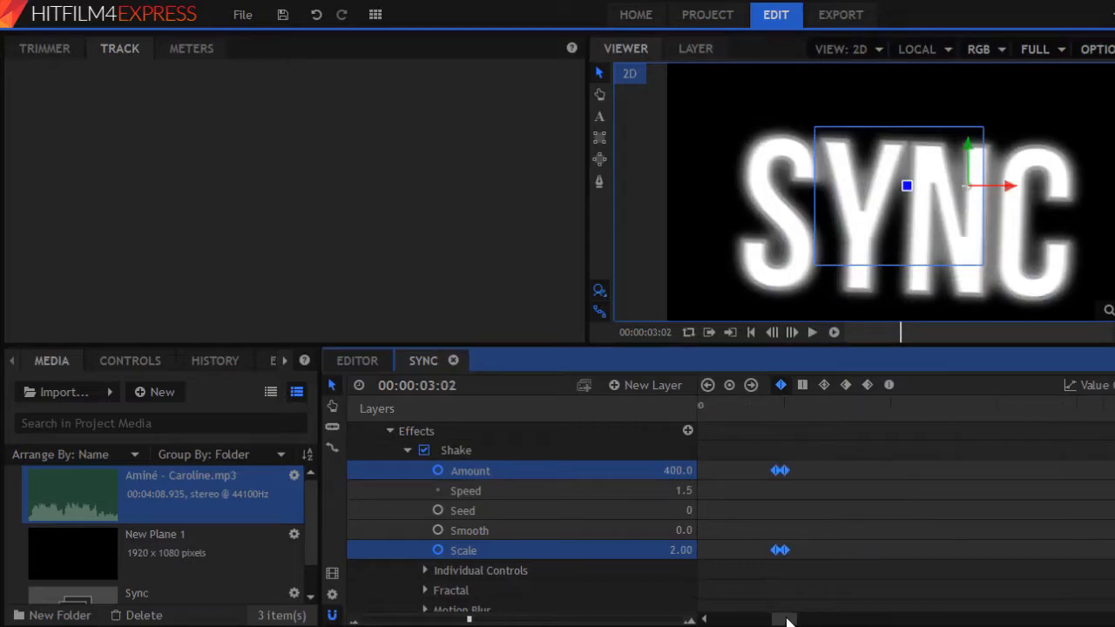
left_click(767, 407)
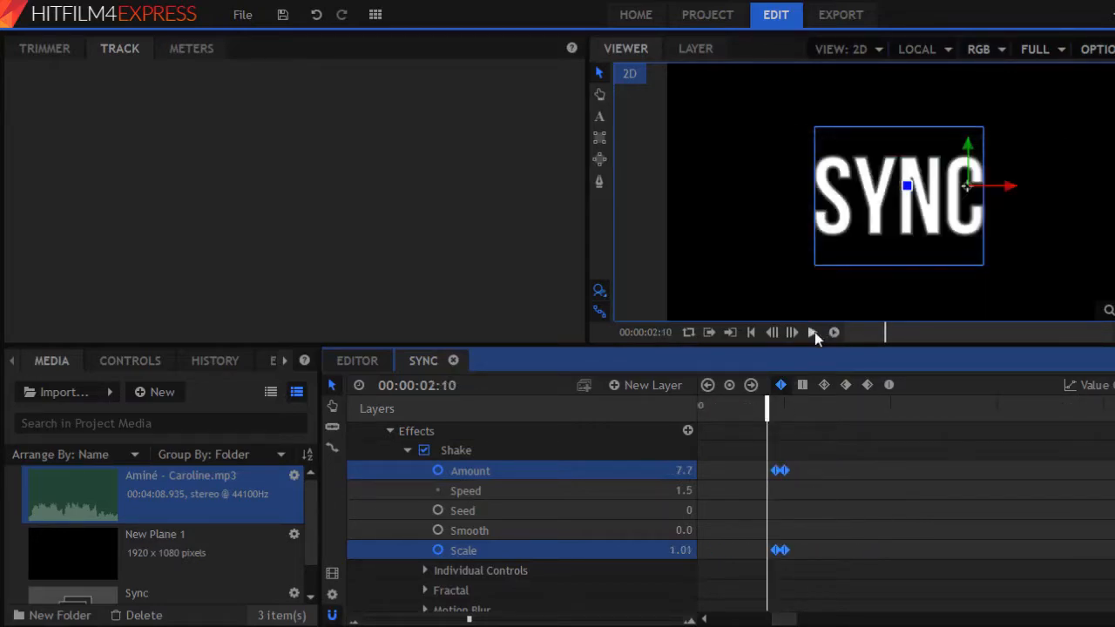
left_click(815, 332)
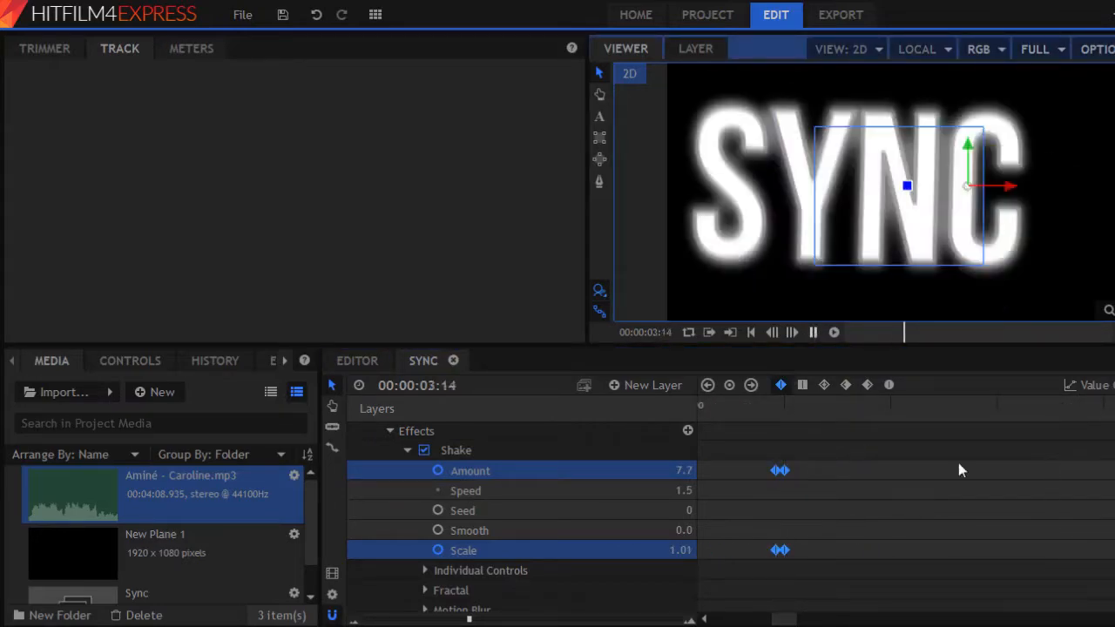
key("space")
left_click(998, 406)
left_click(815, 335)
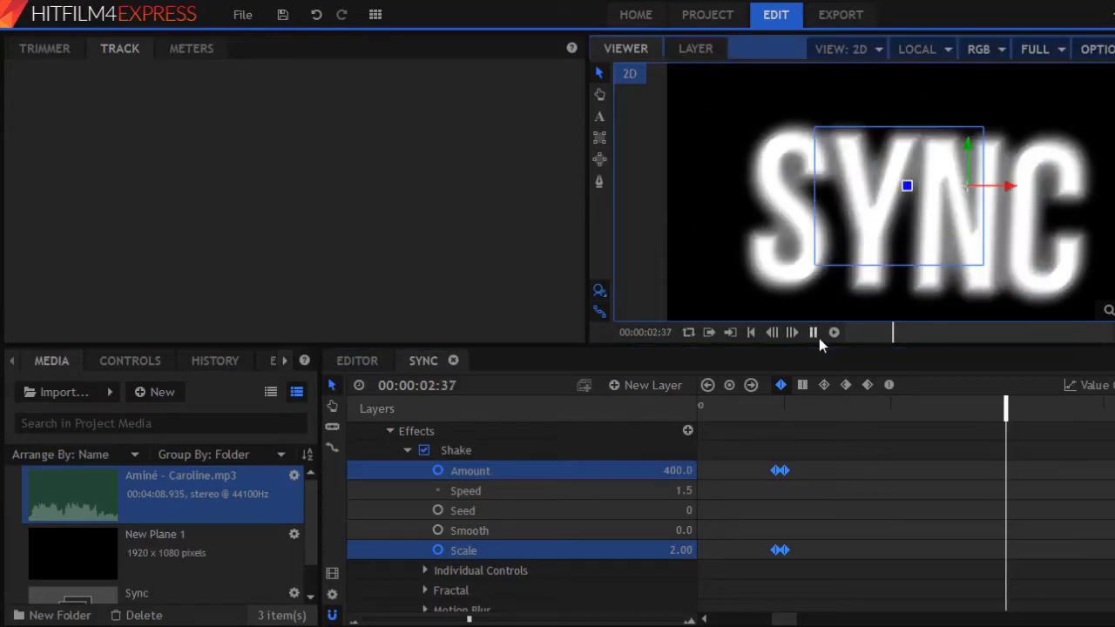
left_click(815, 334)
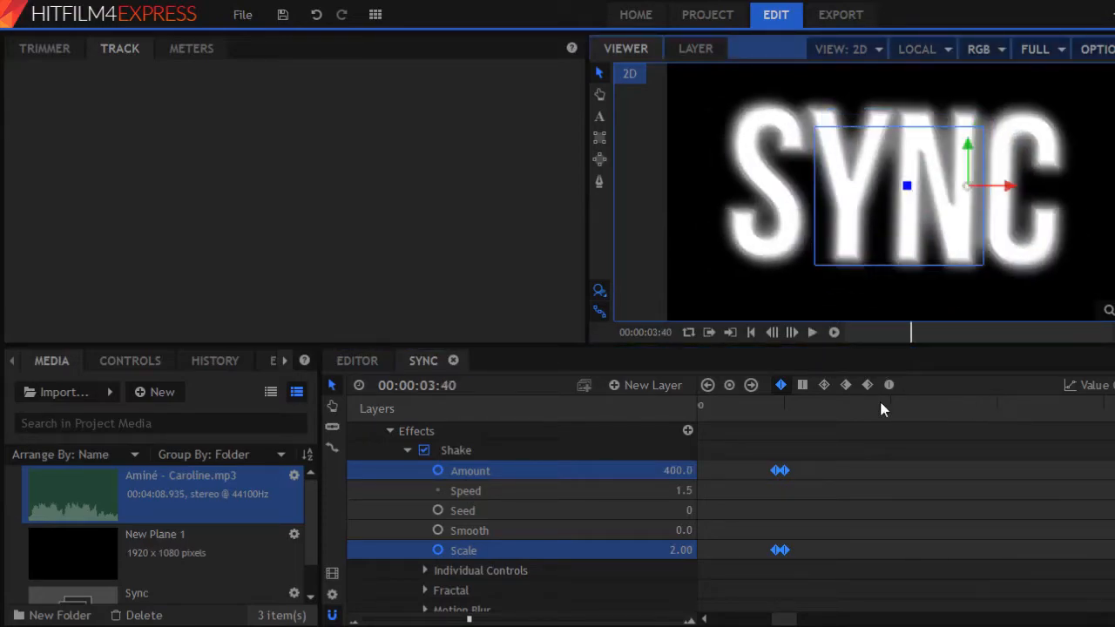
Replay the composite from 00:00:02:46, 00:00:02:49 and 00:00:03:01 to narrow down where the next beat falls
left_click(810, 334)
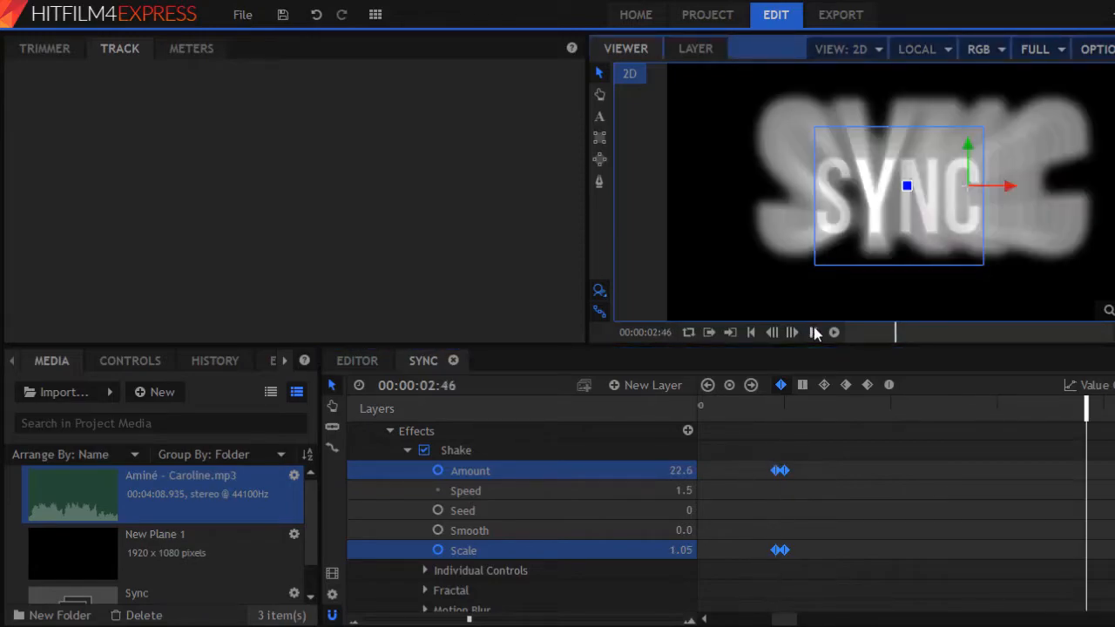
left_click(815, 334)
left_click(811, 335)
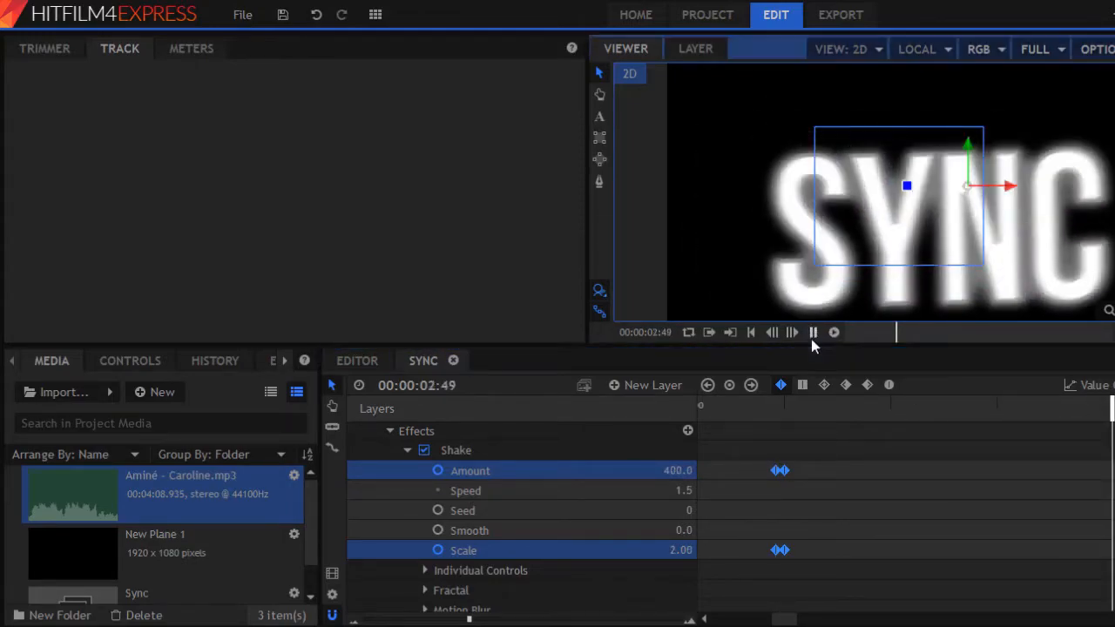
left_click(811, 334)
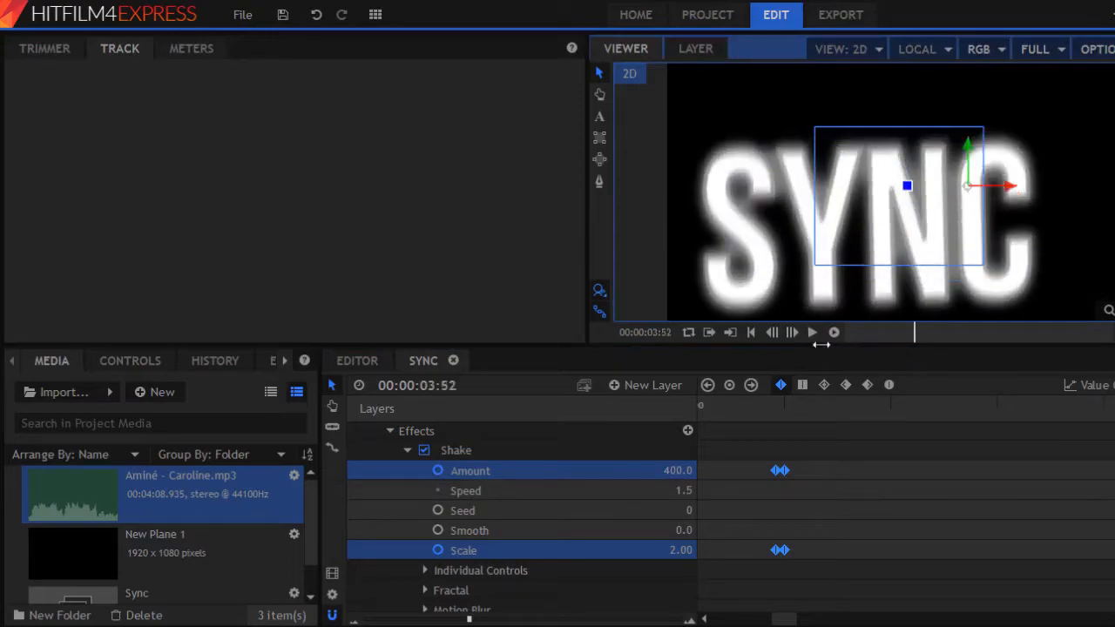
left_click(815, 334)
left_click_drag(784, 619, 797, 596)
left_click(827, 405)
left_click(811, 338)
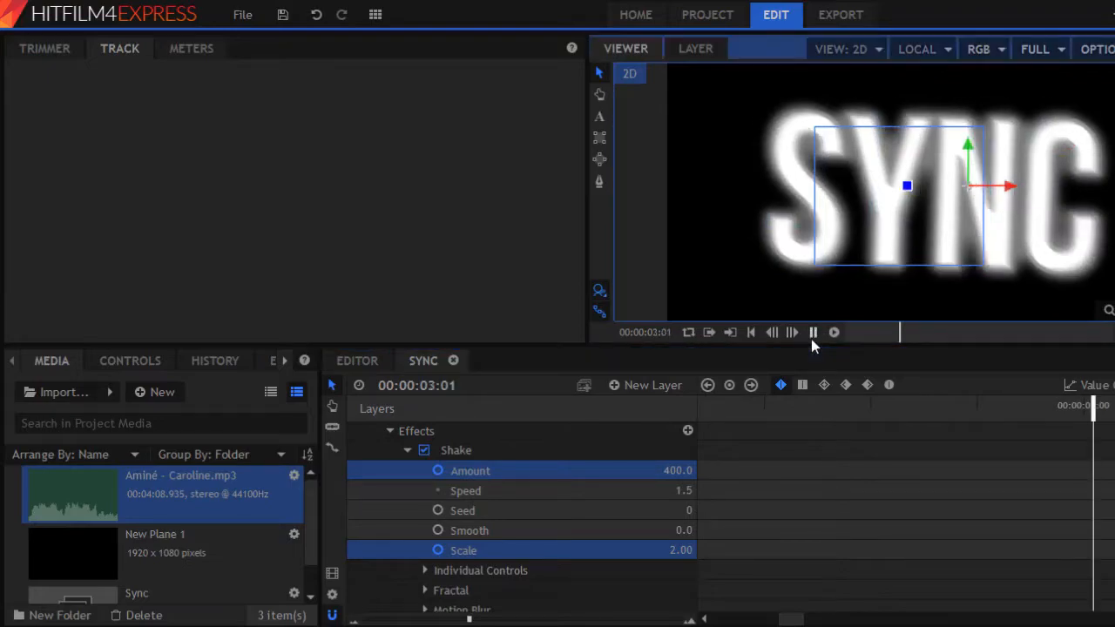
key("space")
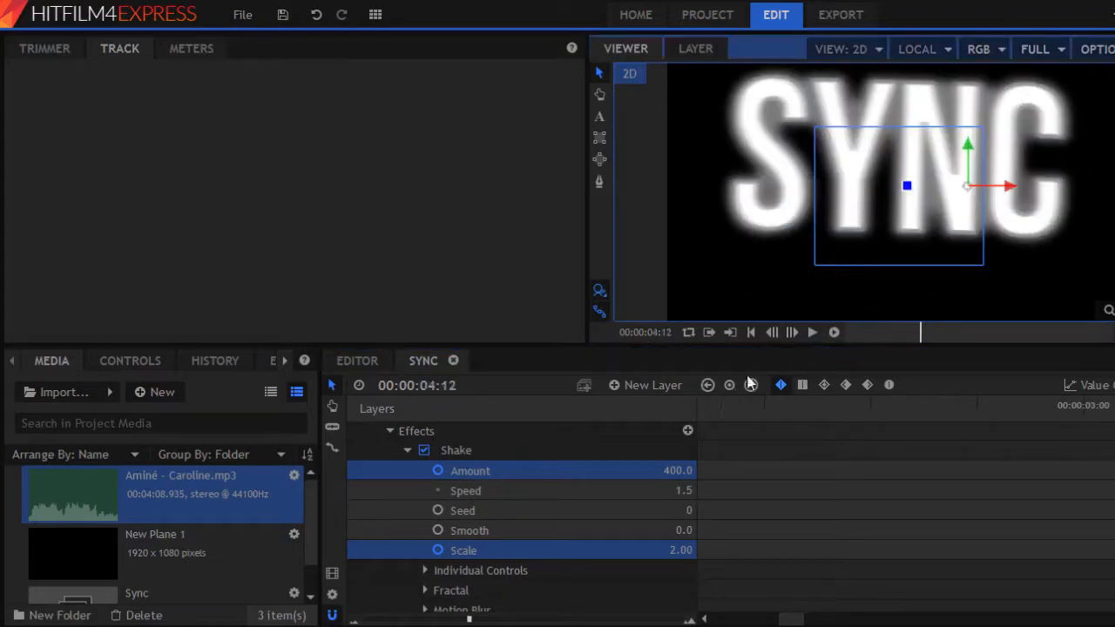
Replay short stretches of the composite around 00:00:02:44 to 00:00:02:46 to check the timing of the next beat
left_click(751, 386)
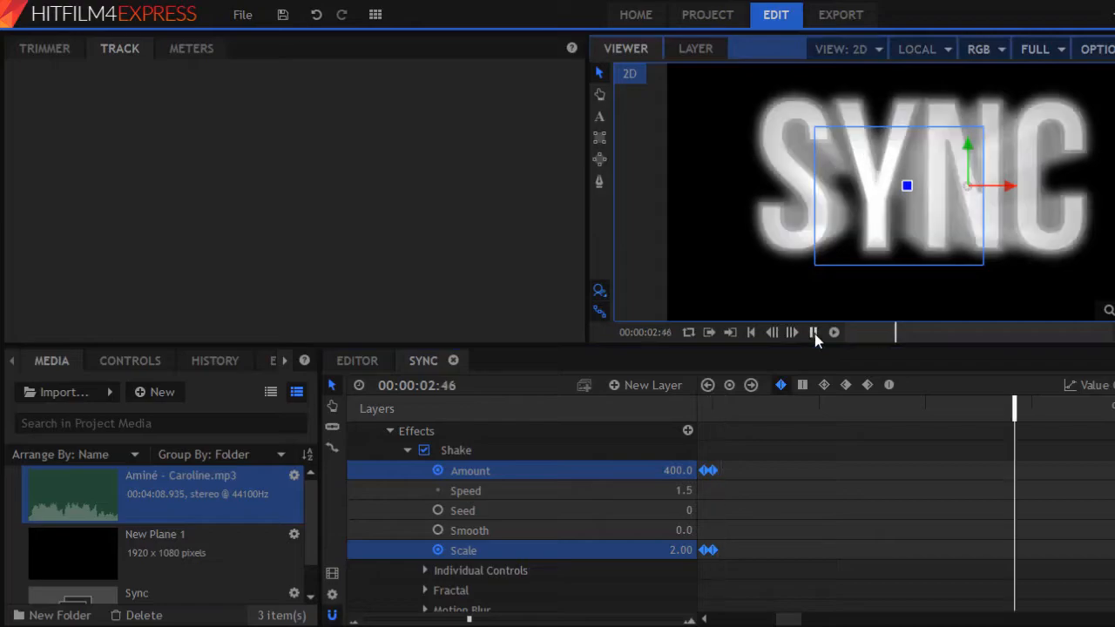
left_click(814, 334)
left_click(906, 402)
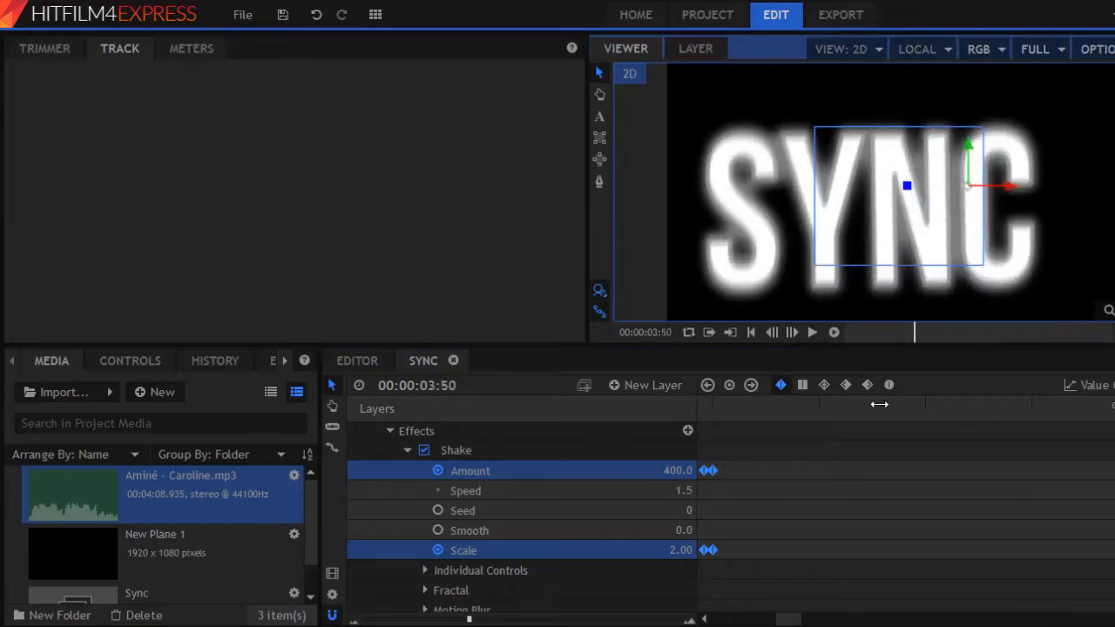
left_click(812, 331)
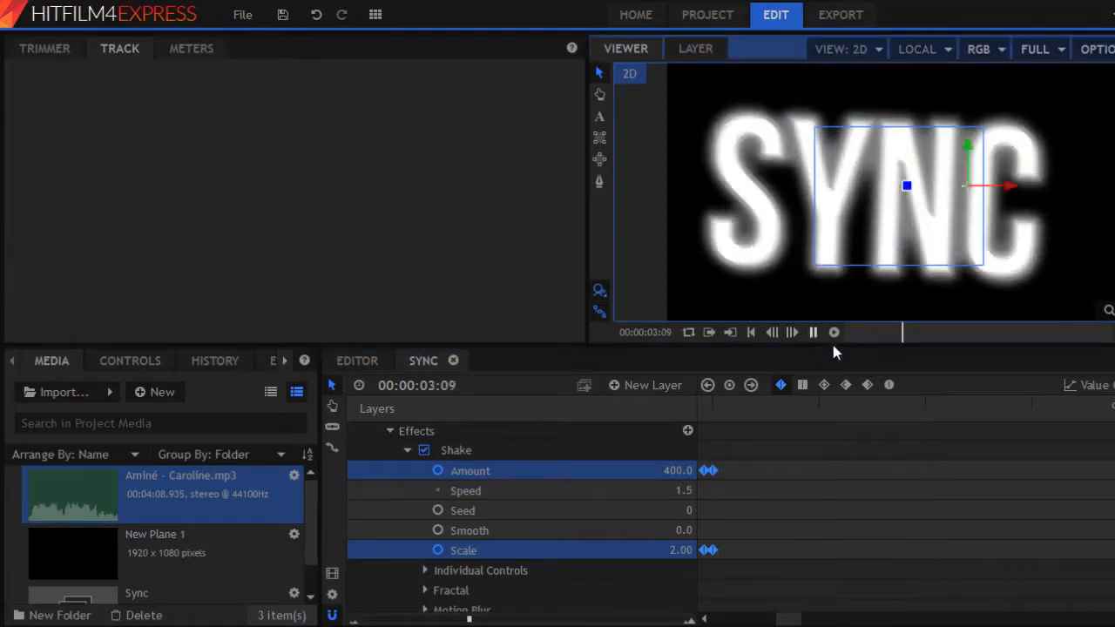
key("space")
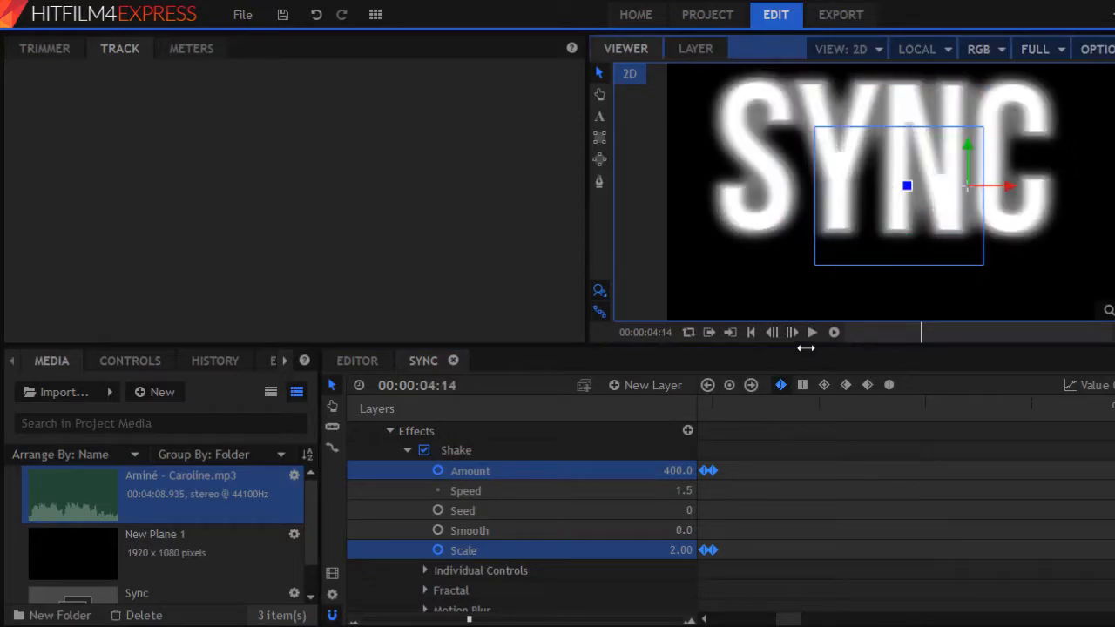
left_click(812, 332)
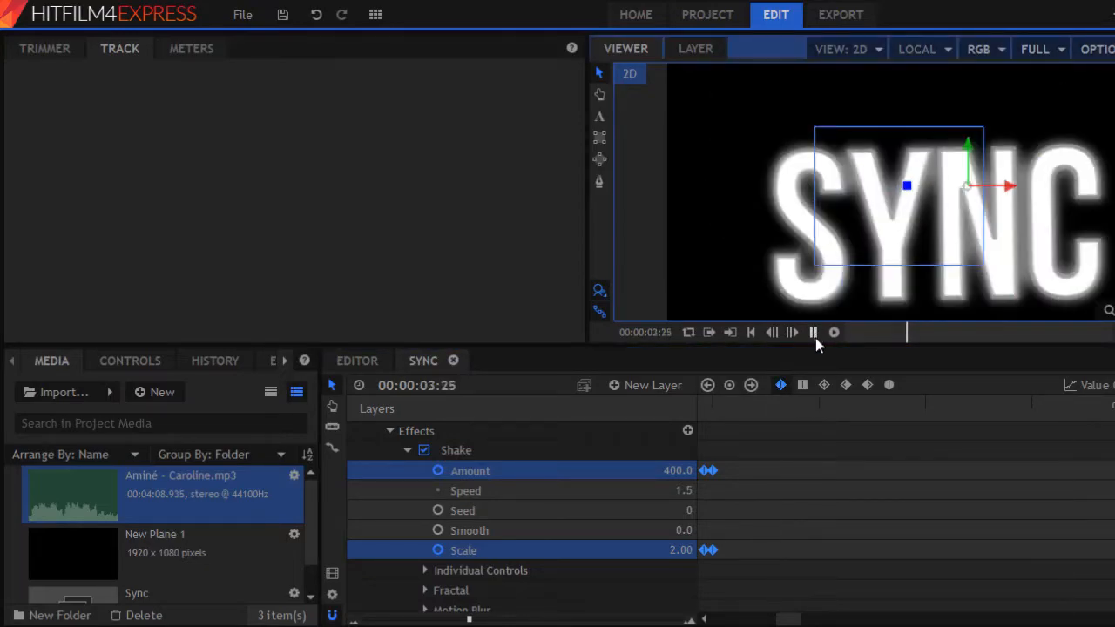
left_click(989, 398)
left_click(812, 332)
key("space")
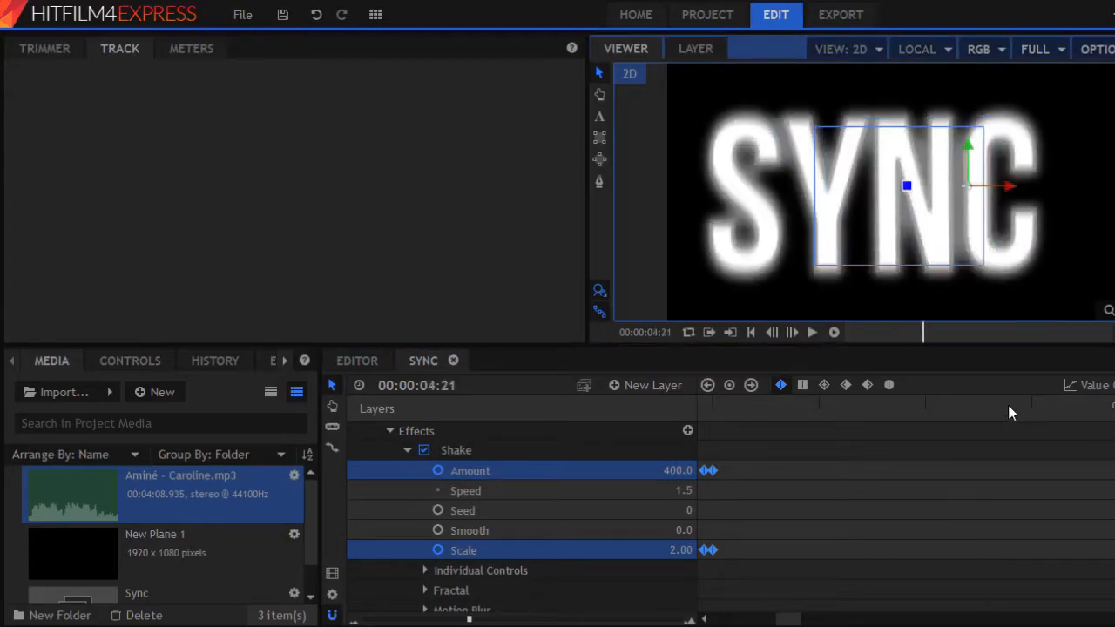
left_click(1006, 404)
left_click_drag(997, 412, 996, 412)
left_click(809, 336)
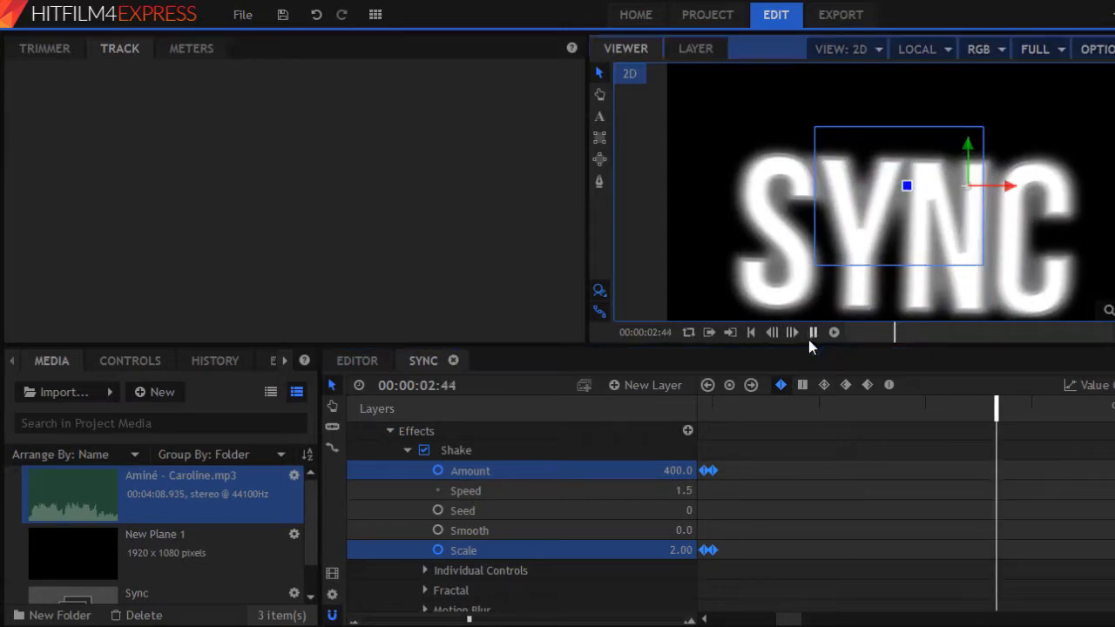
Listen to the music further along from 00:00:05:08 and 00:00:04:22 for a beat suited to another effect
left_click_drag(792, 619, 858, 620)
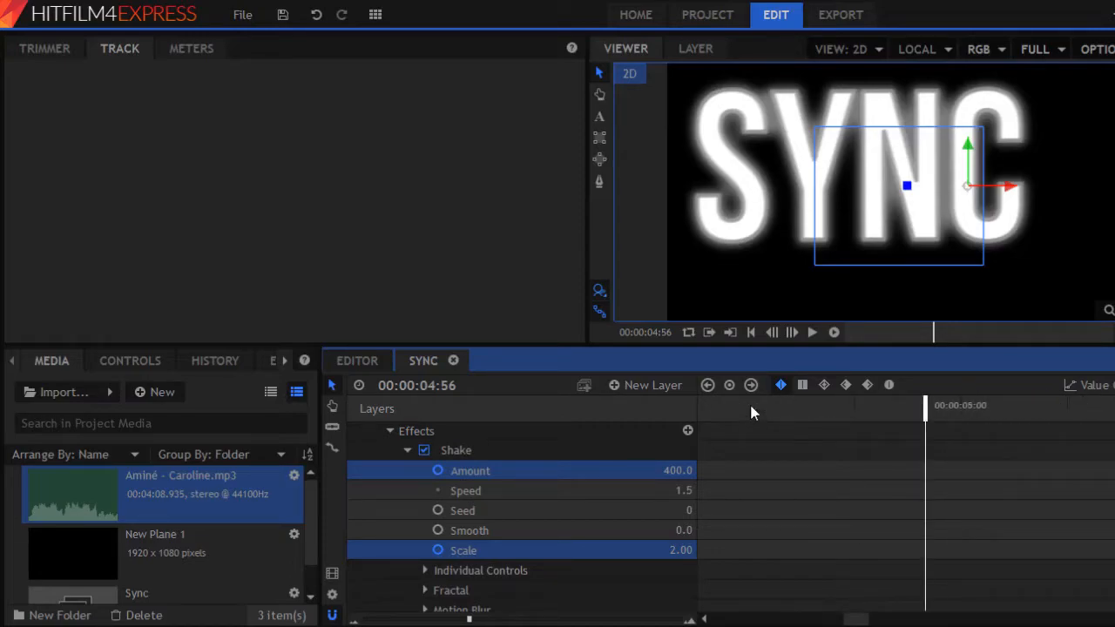
left_click(749, 406)
left_click(812, 332)
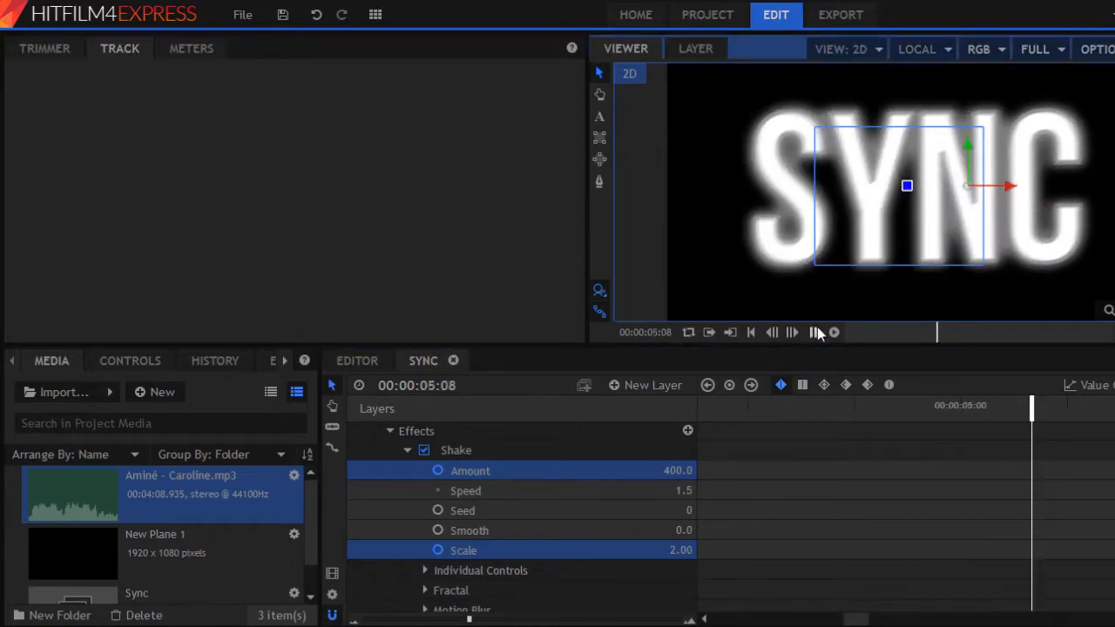
left_click_drag(853, 619, 849, 619)
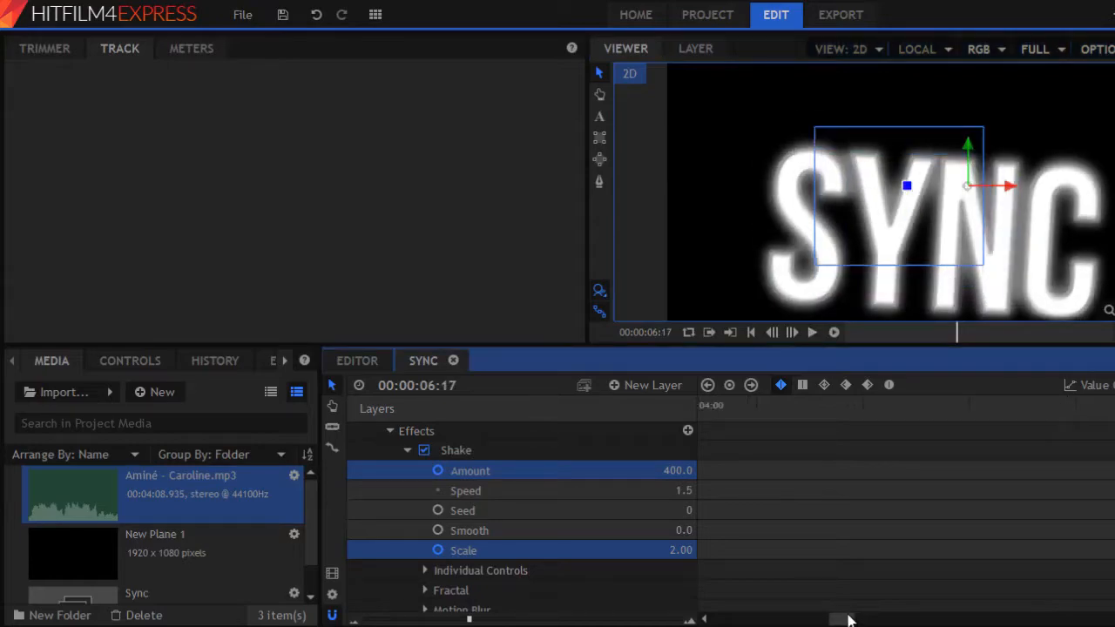
left_click(892, 406)
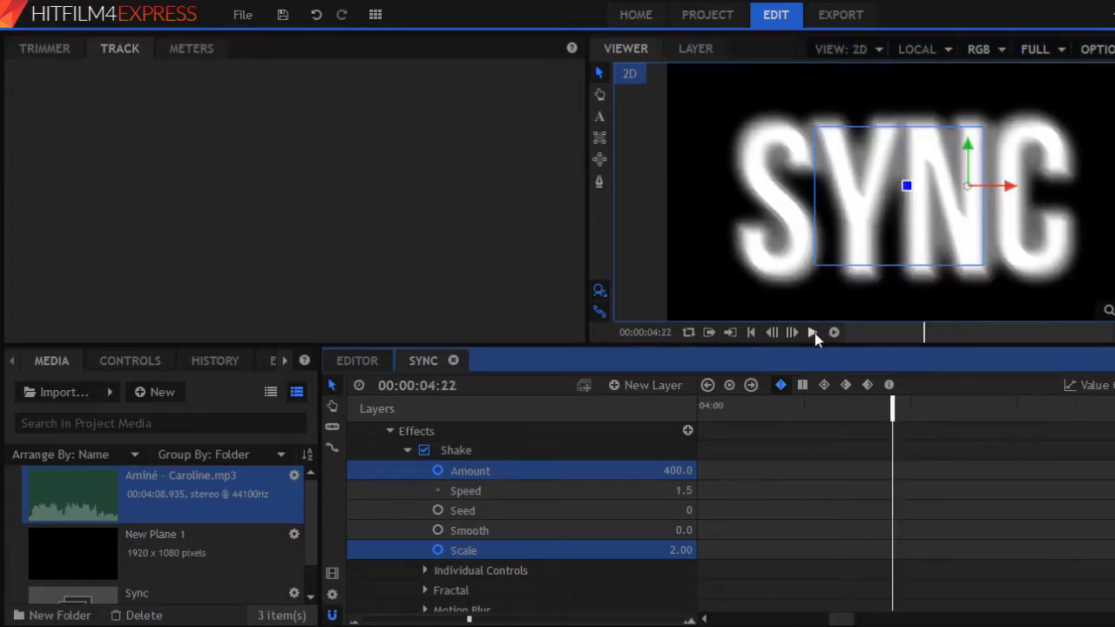
left_click_drag(841, 619, 781, 619)
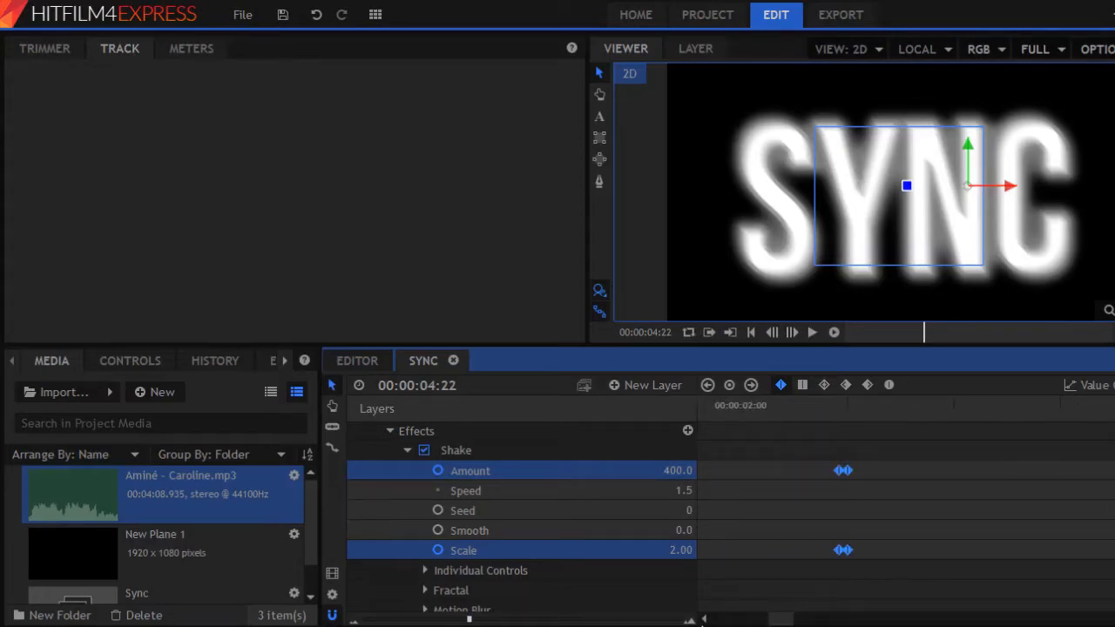
Collapse the Shake and Neon Glow effects, add a Tile effect to the New Text layer, and expand its properties
scroll(601, 571, "up", 2)
left_click(406, 511)
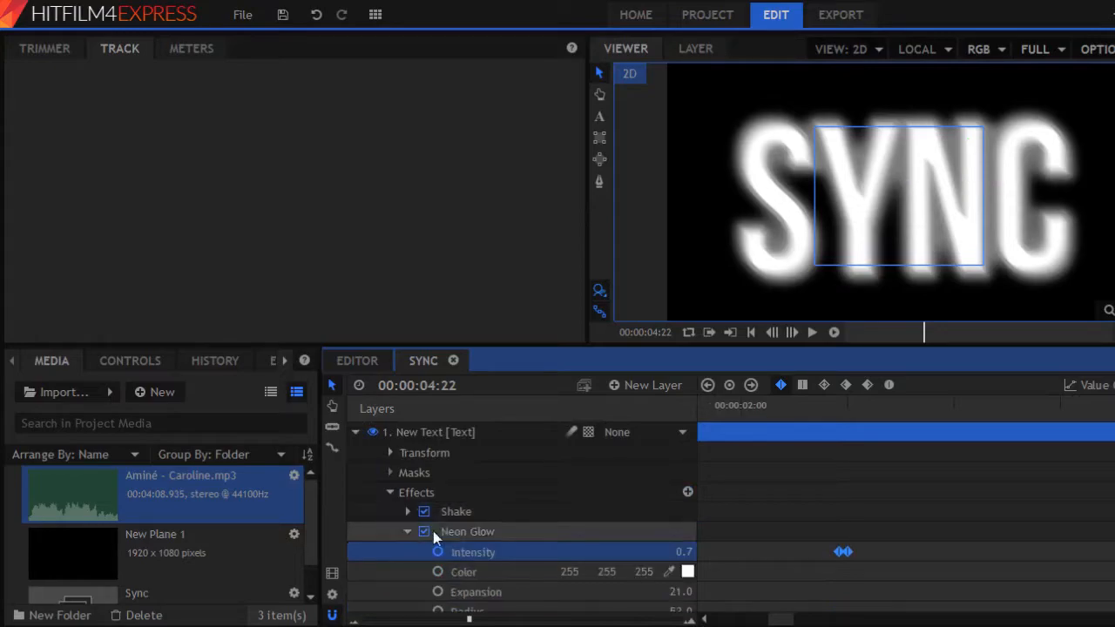
left_click(406, 531)
left_click(687, 492)
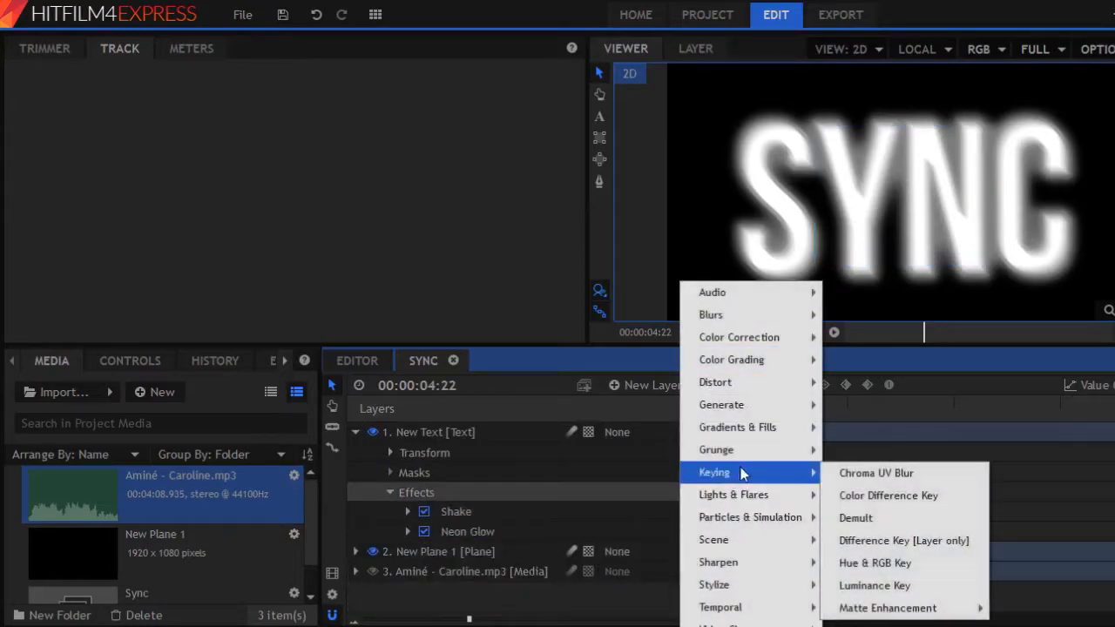
mouse_move(744, 411)
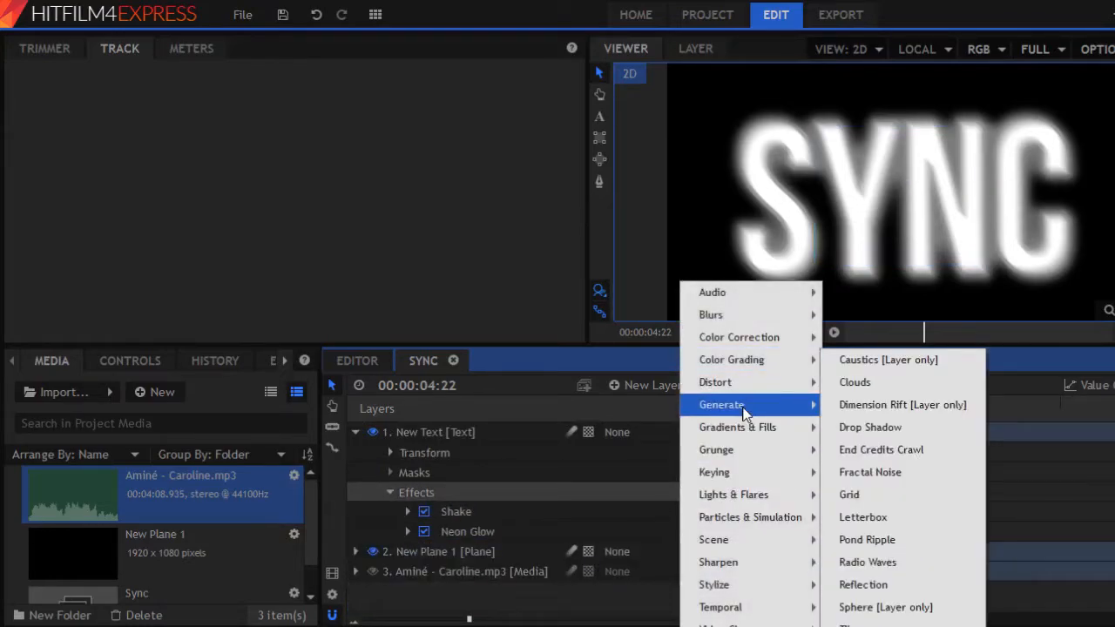
left_click(870, 625)
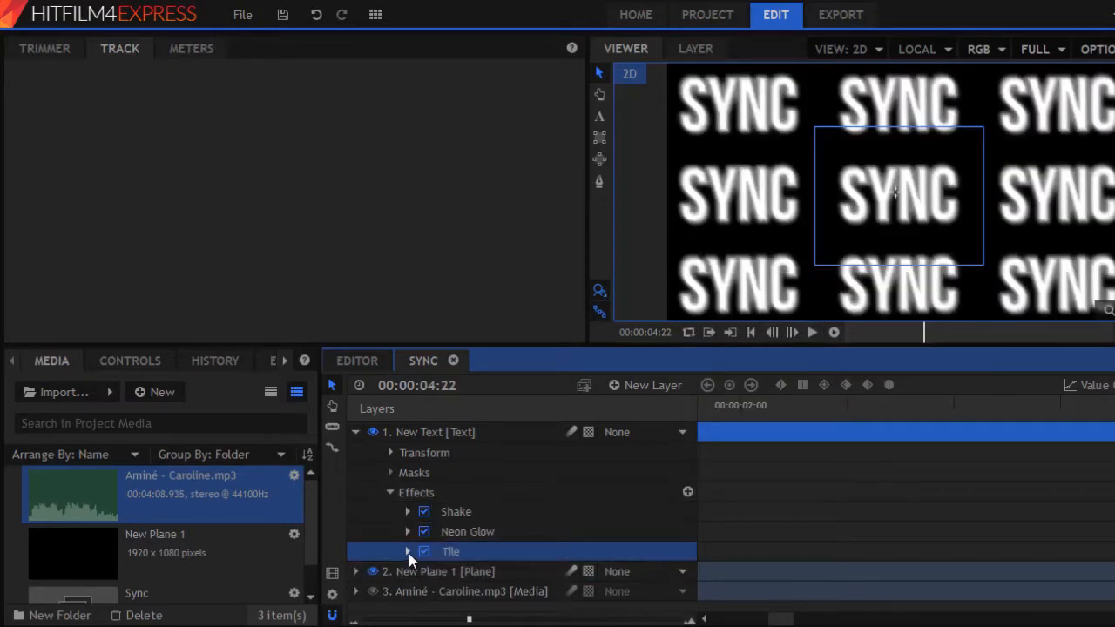
left_click(407, 552)
Play the tiled composite from 00:00:03:50 and 00:00:03:48 to pinpoint the beat for the Tile effect
left_click_drag(779, 620, 819, 620)
left_click_drag(806, 405, 734, 403)
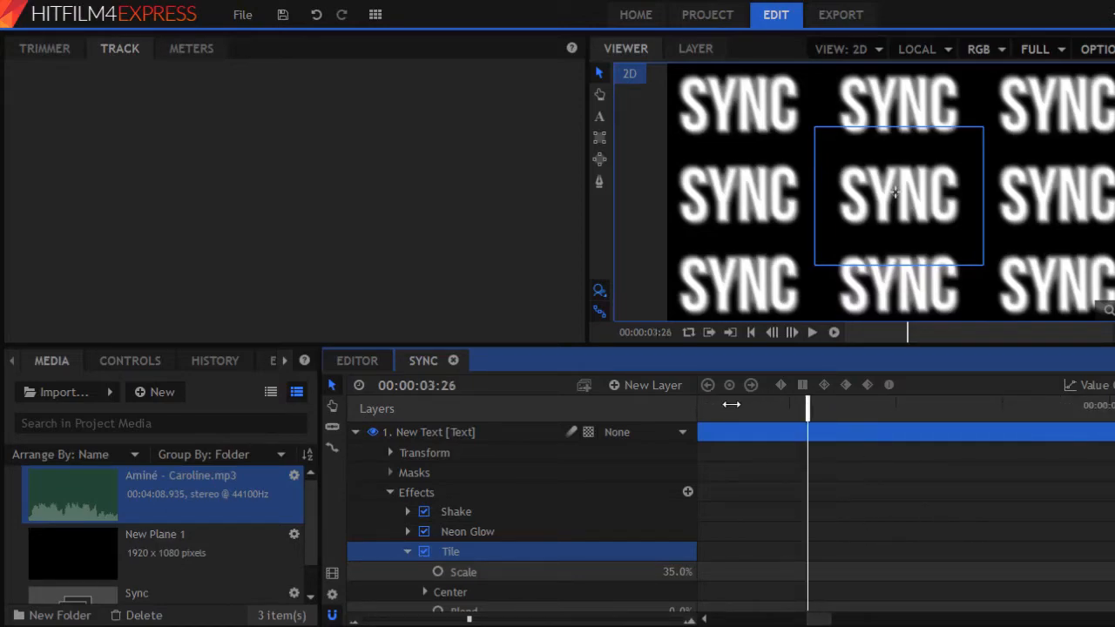
left_click(814, 333)
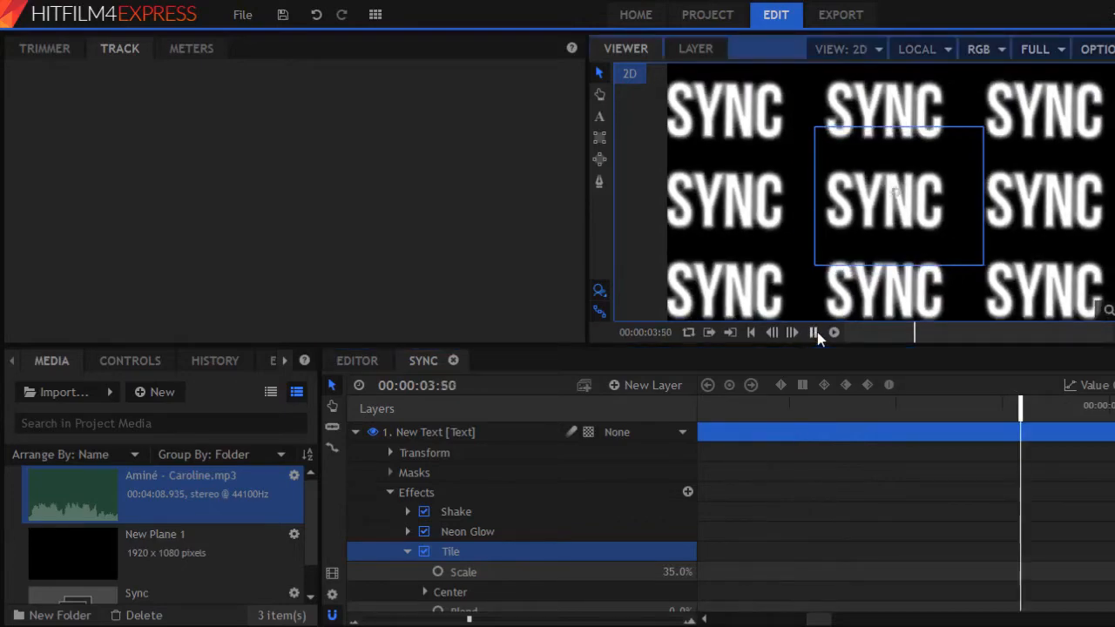
left_click(1001, 400)
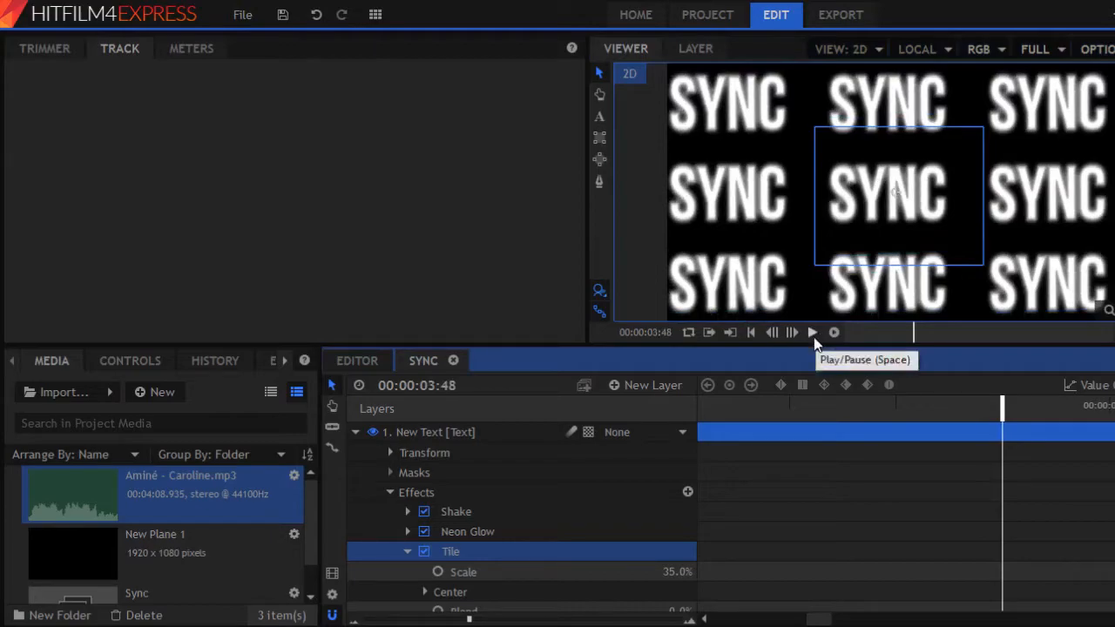
left_click(814, 336)
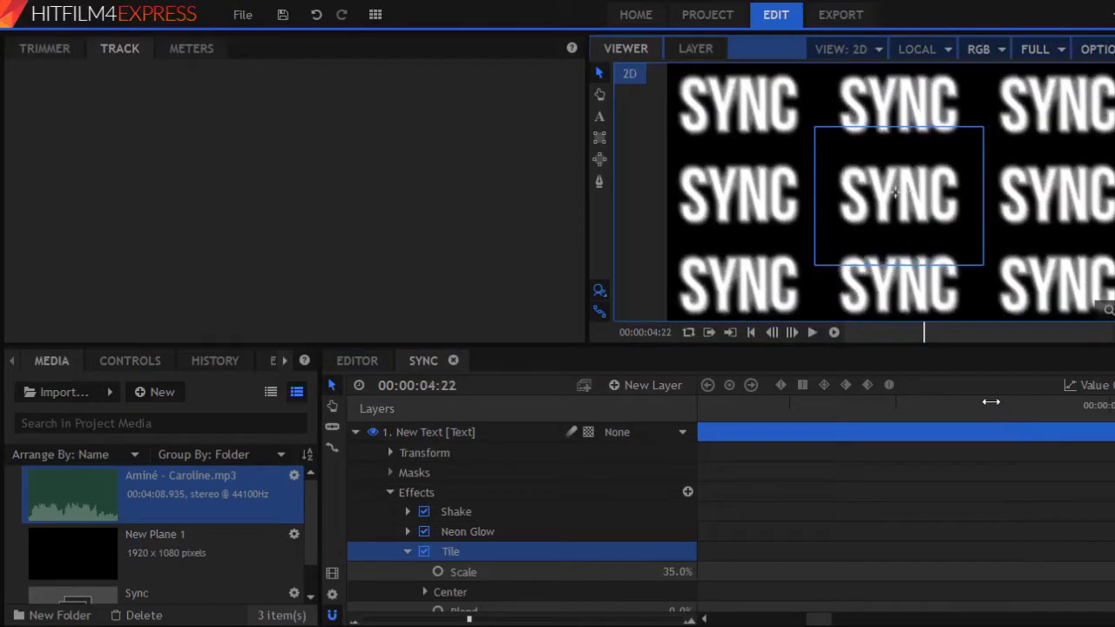
left_click(1001, 408)
left_click(813, 335)
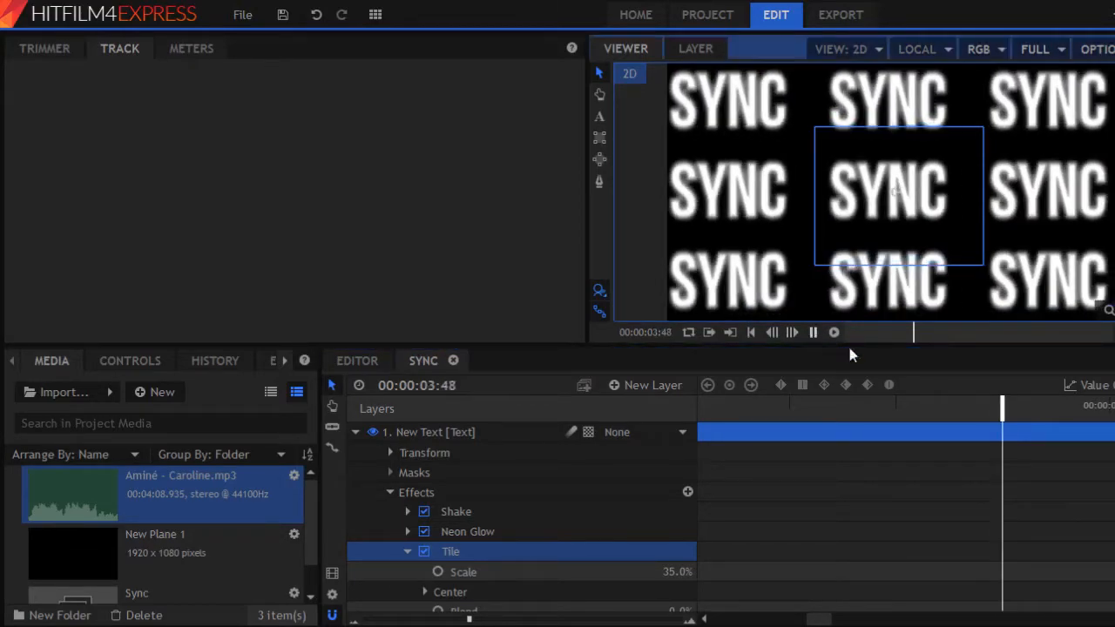
Set a Scale keyframe of 35.0% for the Tile effect at 00:00:03:48, with its Center properties expanded
left_click(1003, 407)
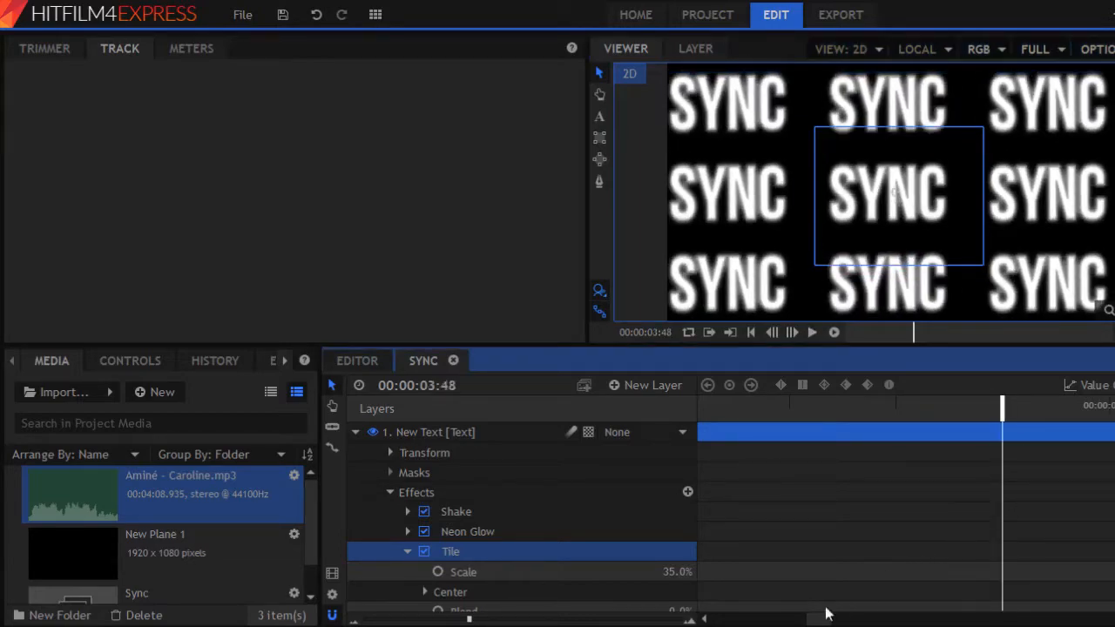
scroll(543, 573, "down", 1)
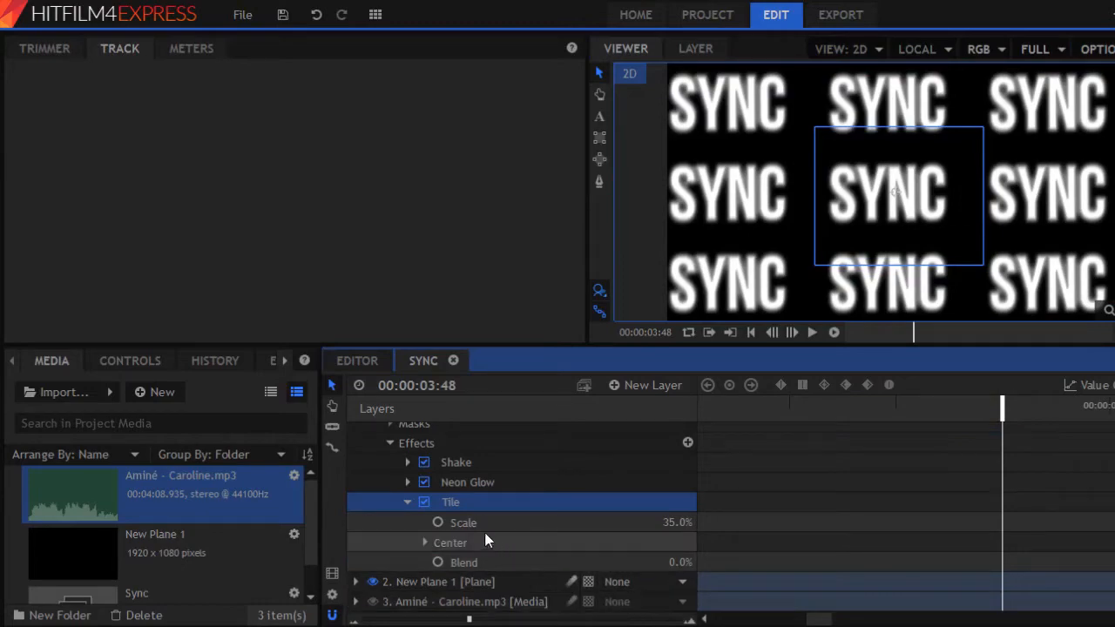
left_click(427, 546)
scroll(543, 553, "down", 1)
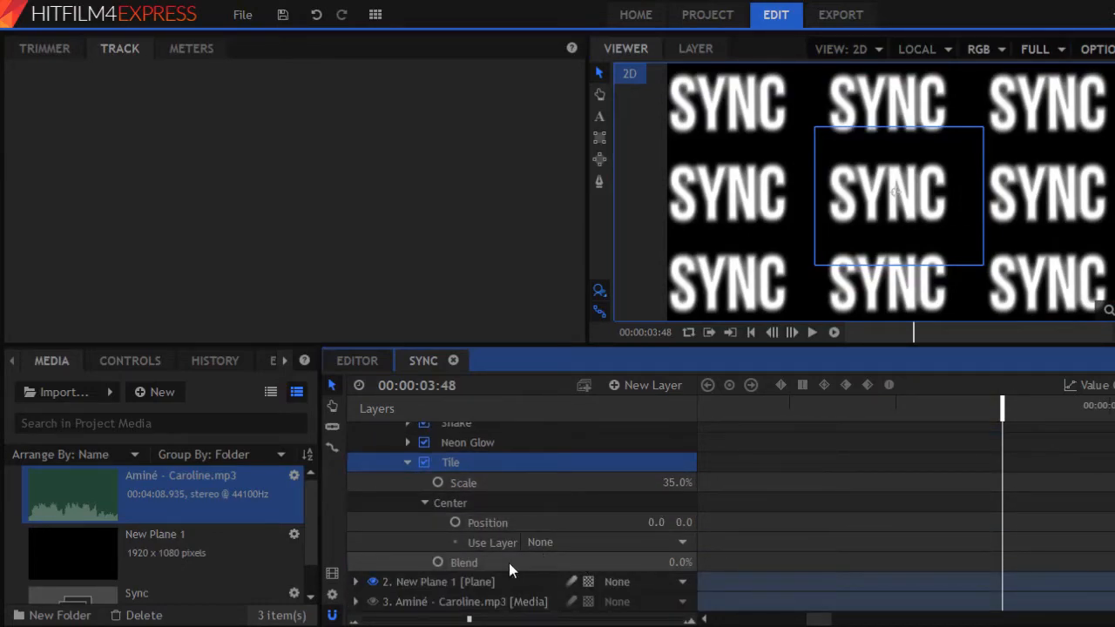
left_click(438, 483)
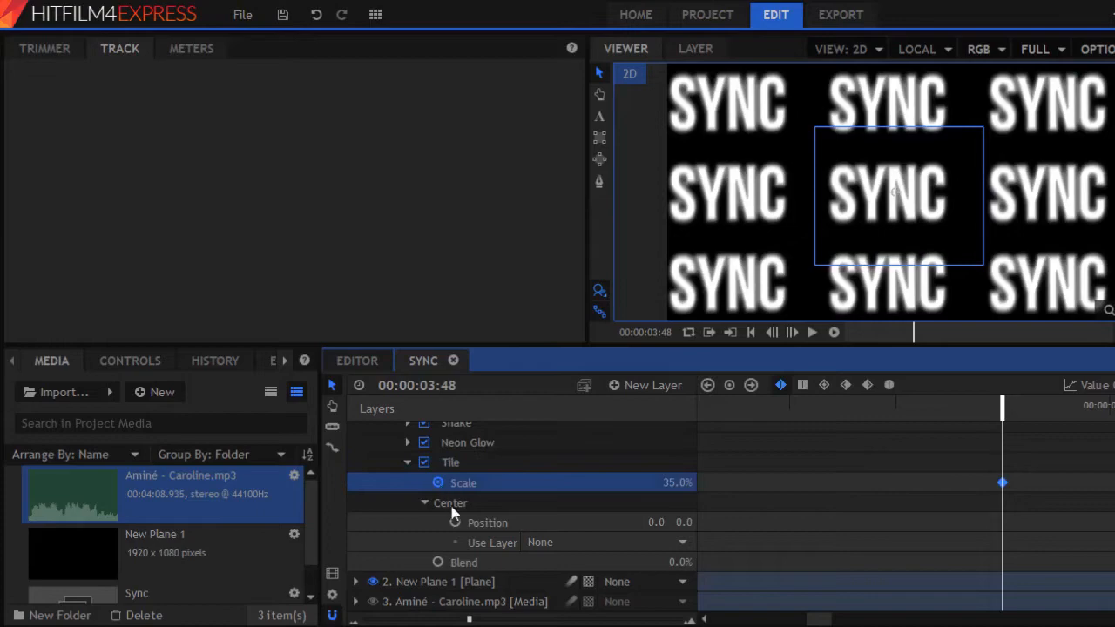
Add keyframes for the Tile effect's Center Position and Blend at 00:00:03:48, undoing any shift of the Position value
left_click(455, 522)
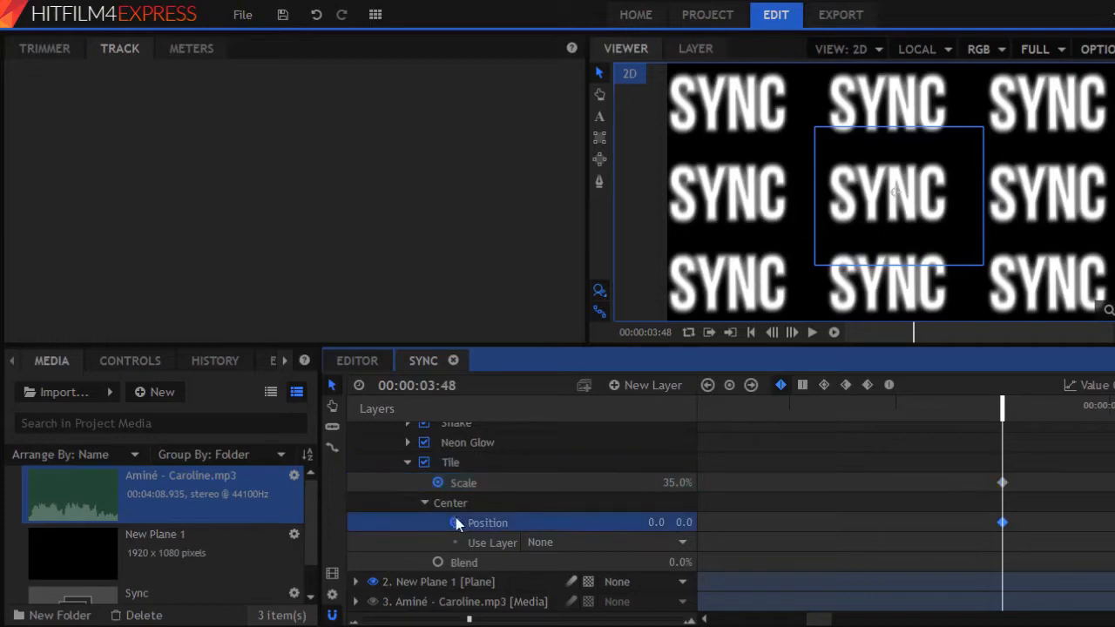
left_click(438, 561)
left_click_drag(676, 522, 757, 522)
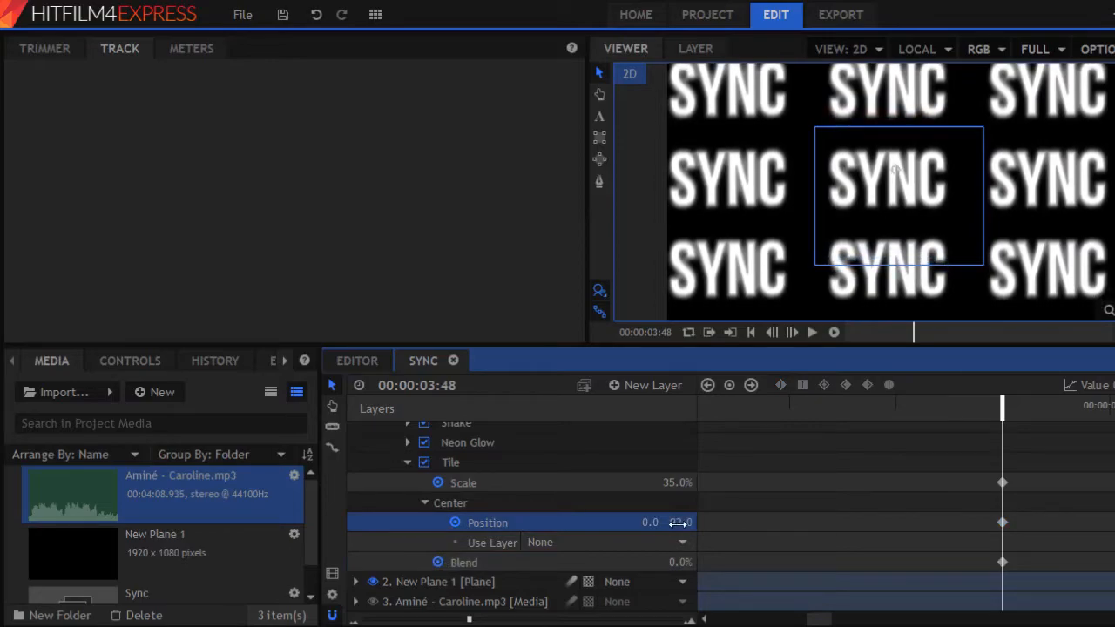
key("ctrl+z")
Set the Tile effect's Scale keyframe at 00:00:03:48 to 100.0%
mouse_move(677, 482)
left_mouse_down()
mouse_move(648, 482)
mouse_move(671, 482)
left_mouse_up()
left_click(681, 484)
key("Return")
left_click(672, 478)
type("1")
key("Return")
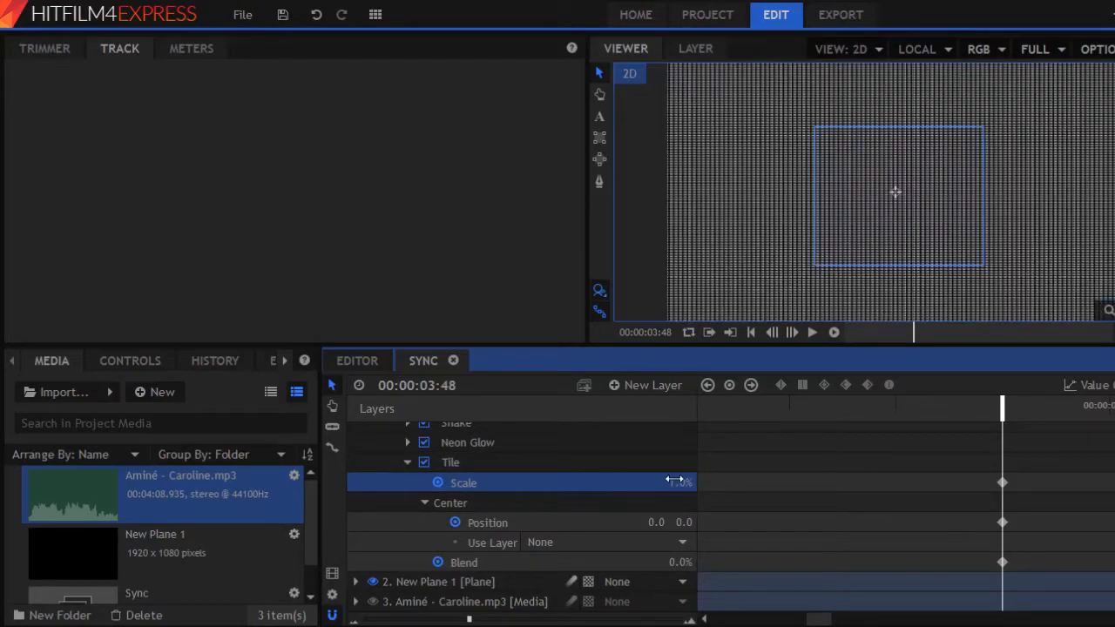
left_click(676, 481)
key("BackSpace")
key("Return")
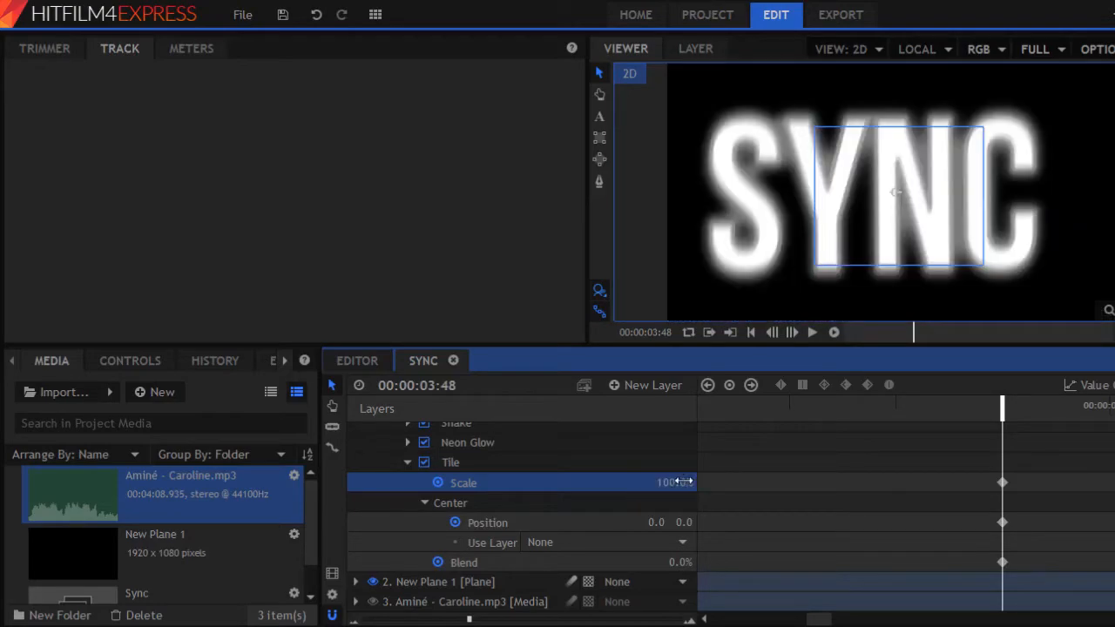
Advance one frame to 00:00:03:49 and set the Tile Scale to 27.0%
left_click(792, 333)
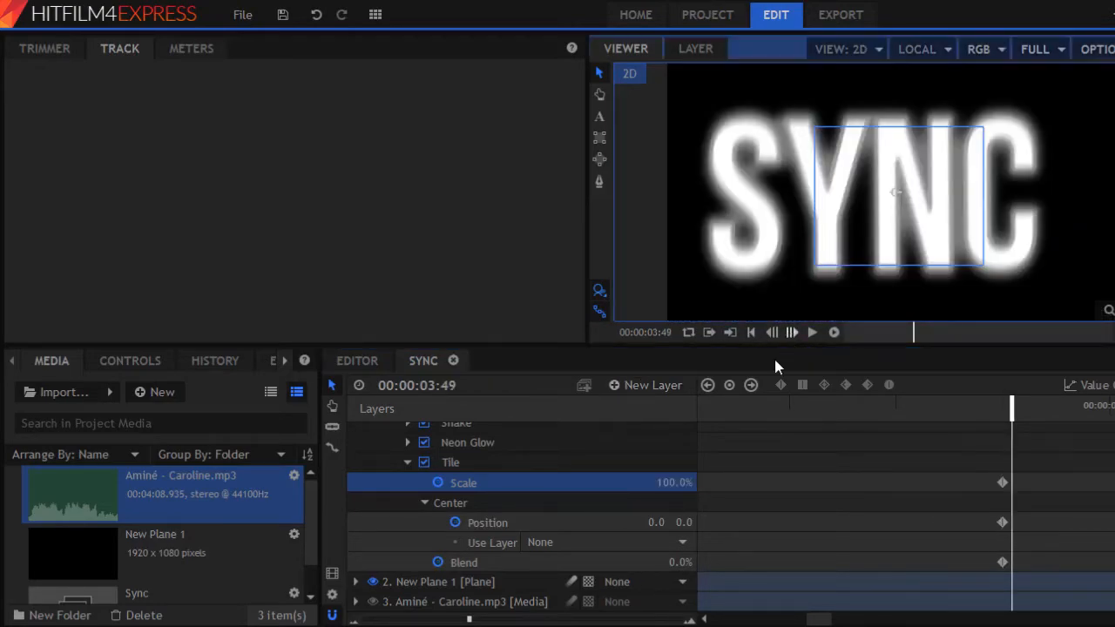
left_click(662, 484)
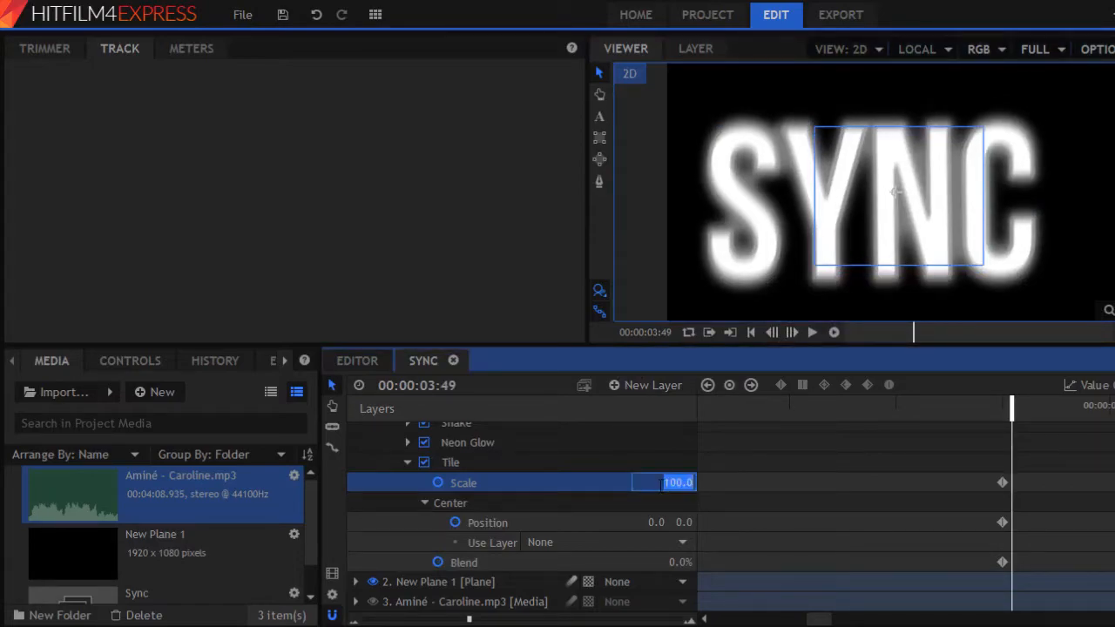
key("BackSpace")
type("27")
key("Return")
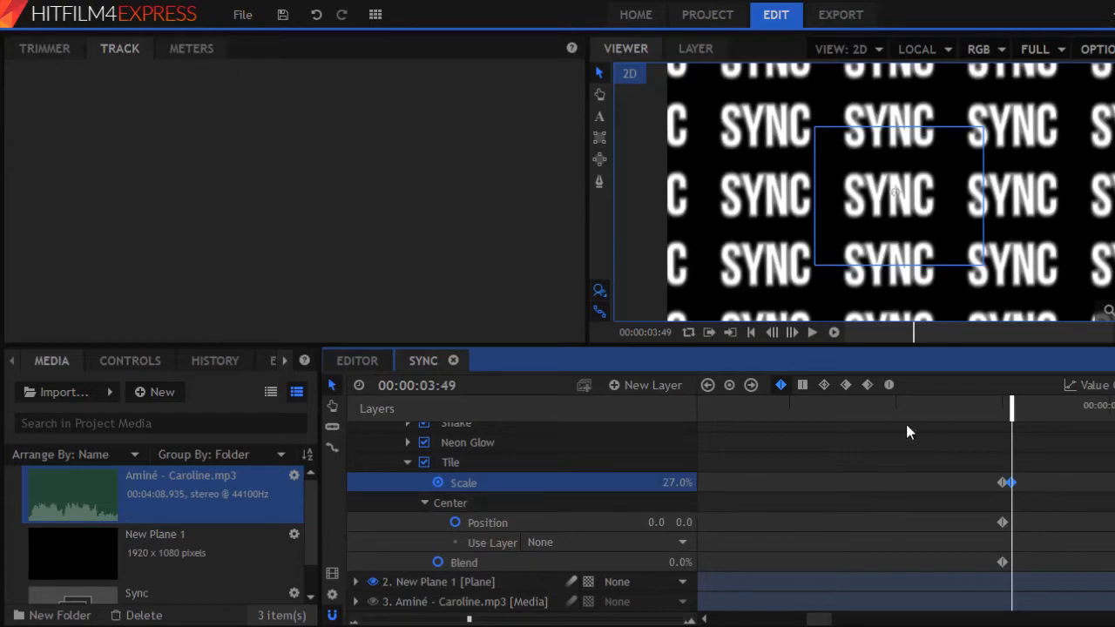
Play the composite from 00:00:03:39 to check the Tile effect against the beat
left_click(918, 411)
left_click(816, 339)
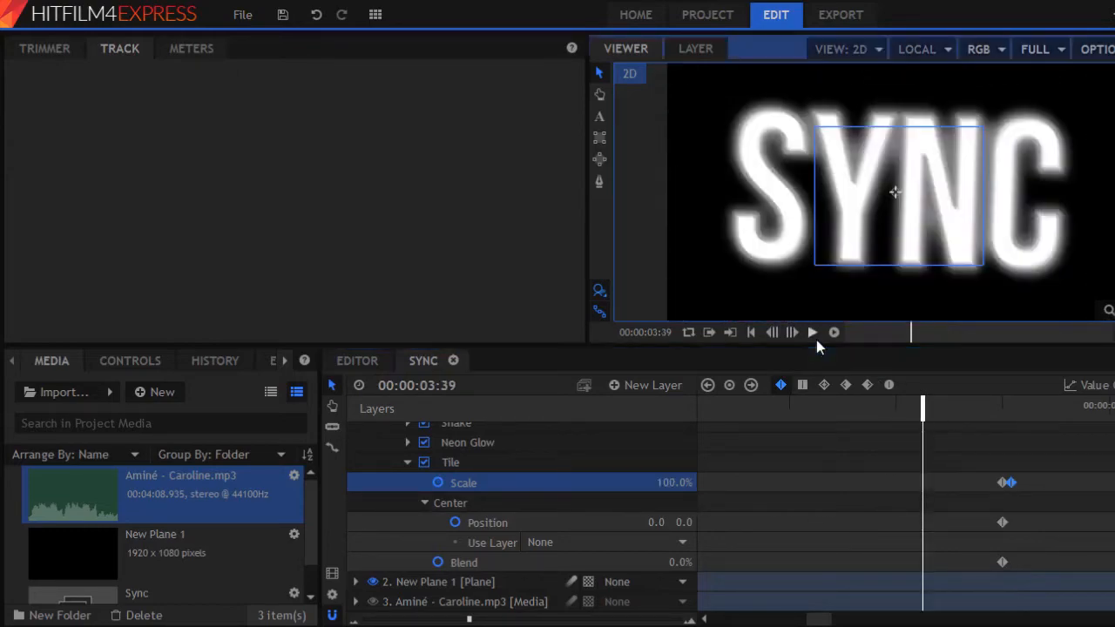
left_click(816, 340)
Listen to the music further along from 00:00:05:47 and 00:00:05:22 to find the next beat
left_click_drag(828, 623, 896, 623)
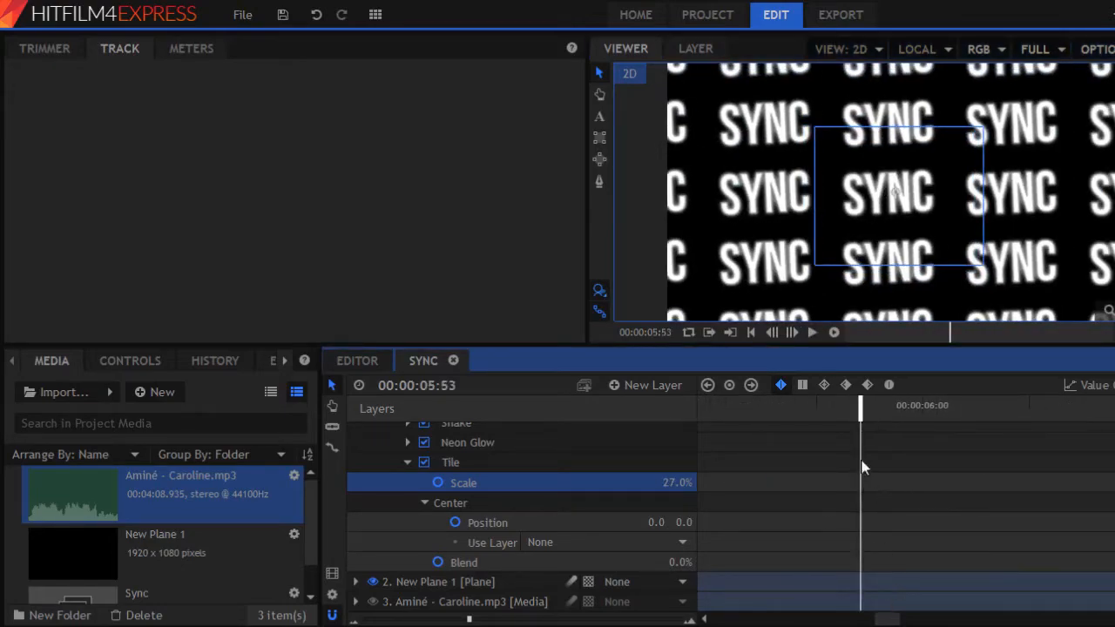
left_click(806, 405)
left_click(813, 331)
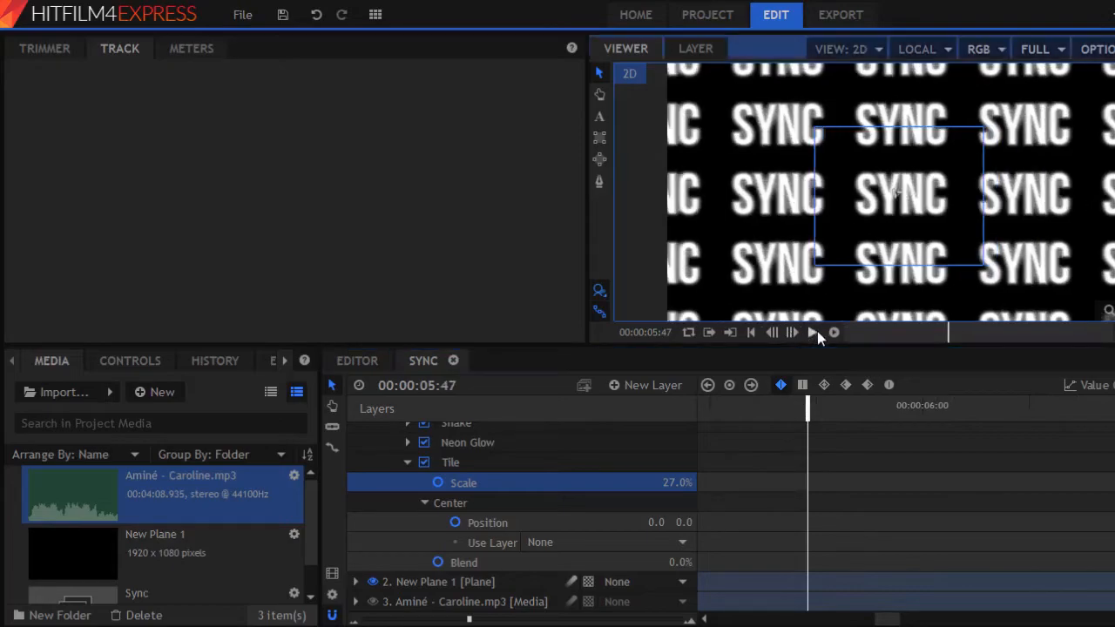
left_click(816, 333)
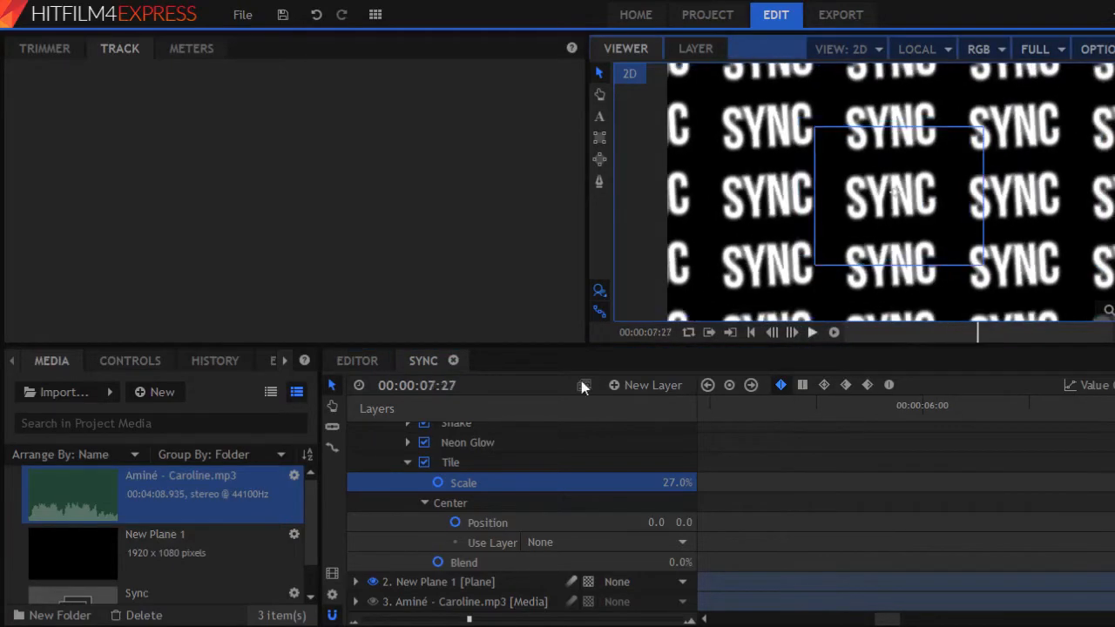
left_click(814, 336)
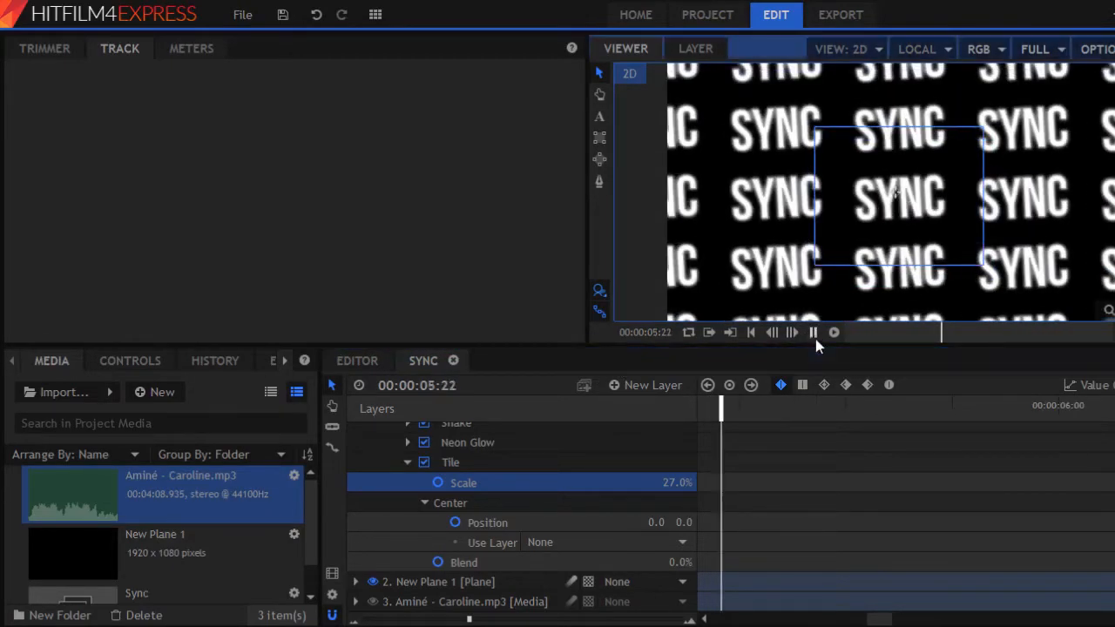
left_click(812, 334)
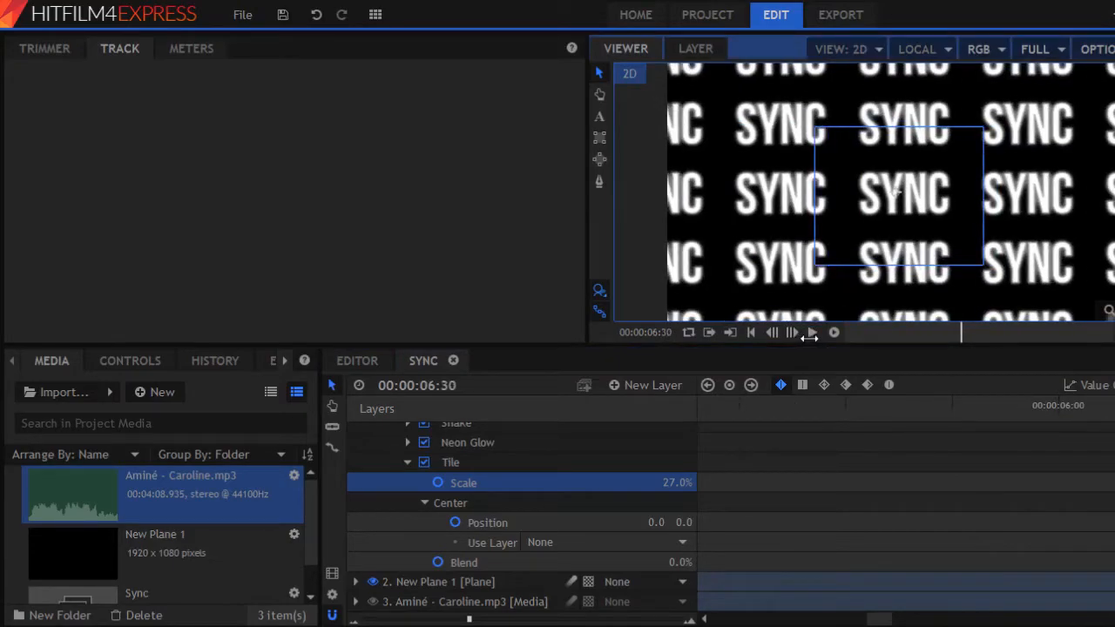
left_click(810, 338)
left_click(810, 338)
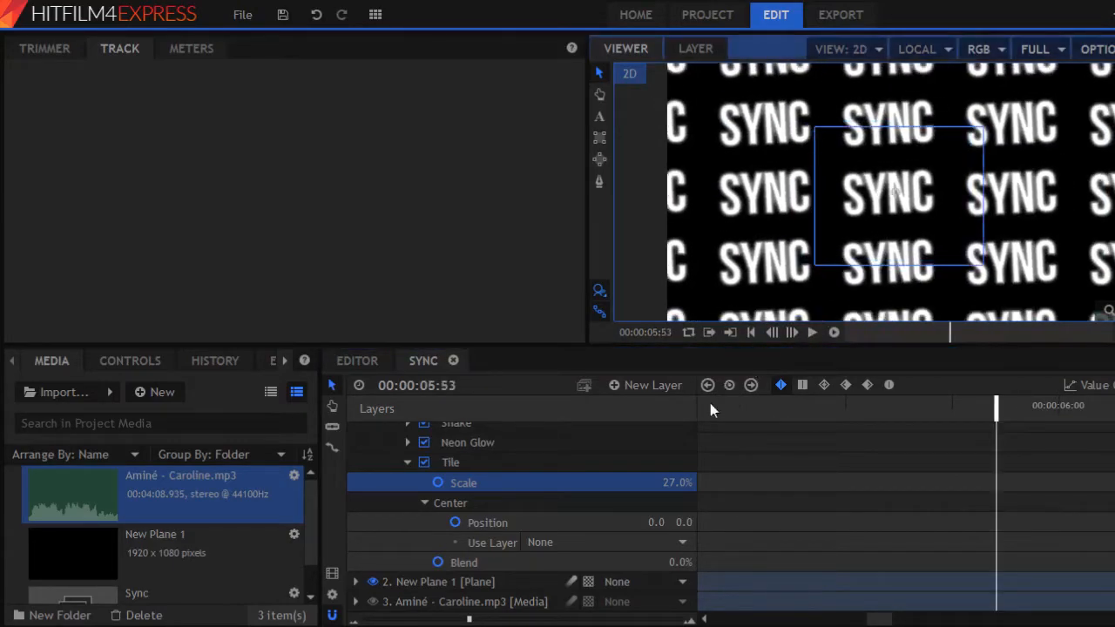
Replay the music around 00:00:05:20 to pinpoint the beat, and park the playhead at 00:00:05:21
left_click(719, 407)
left_click(811, 336)
left_click(814, 335)
left_click(711, 405)
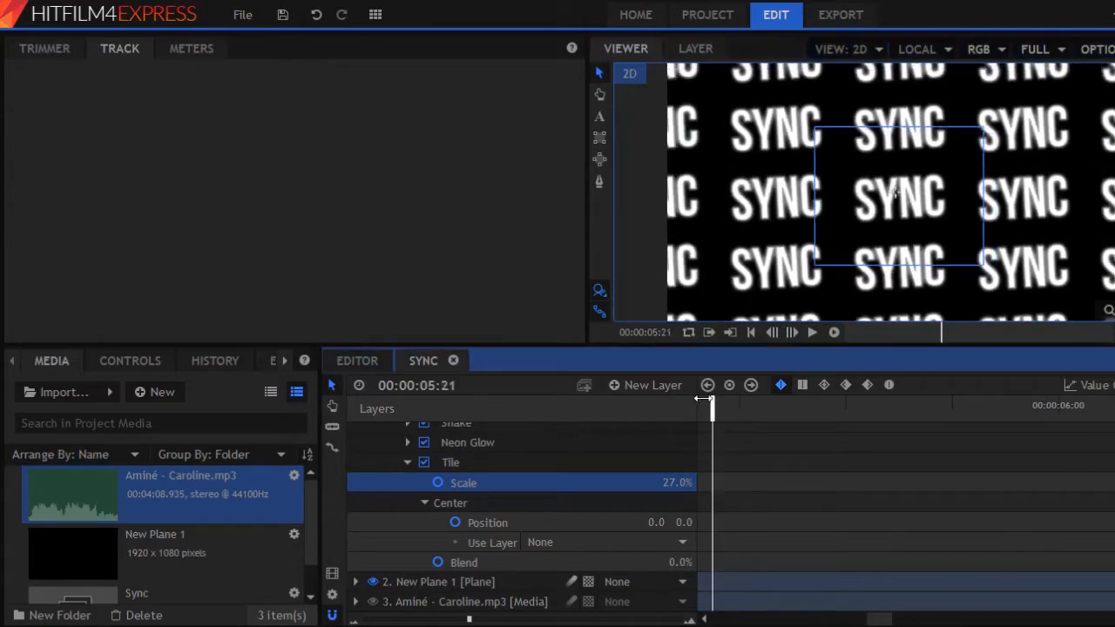
left_click(703, 398)
left_click_drag(888, 620, 882, 620)
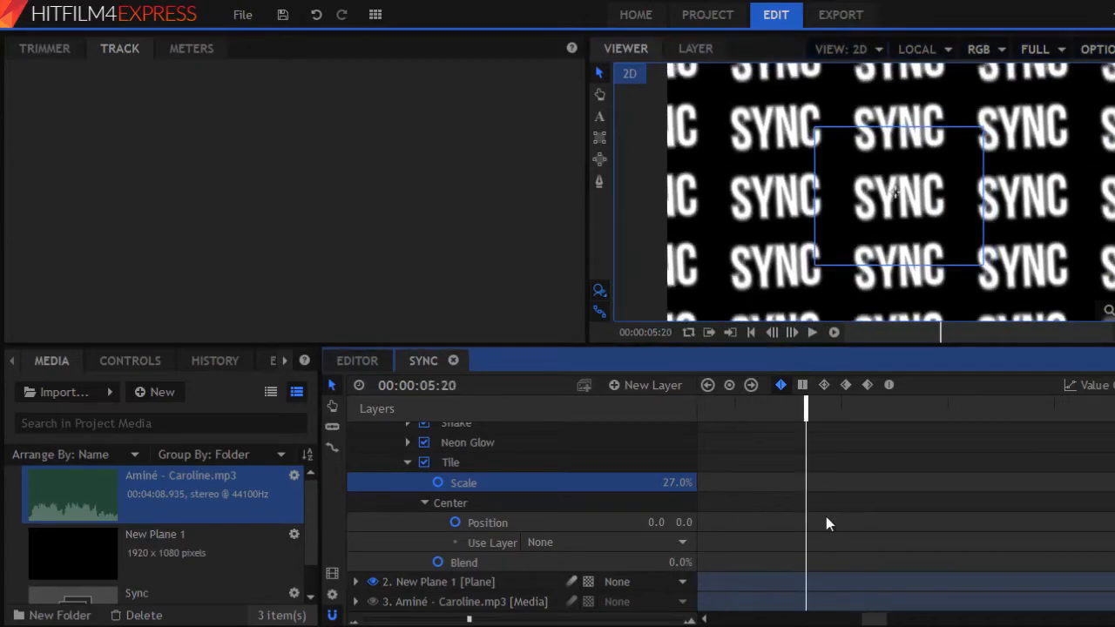
left_click(812, 332)
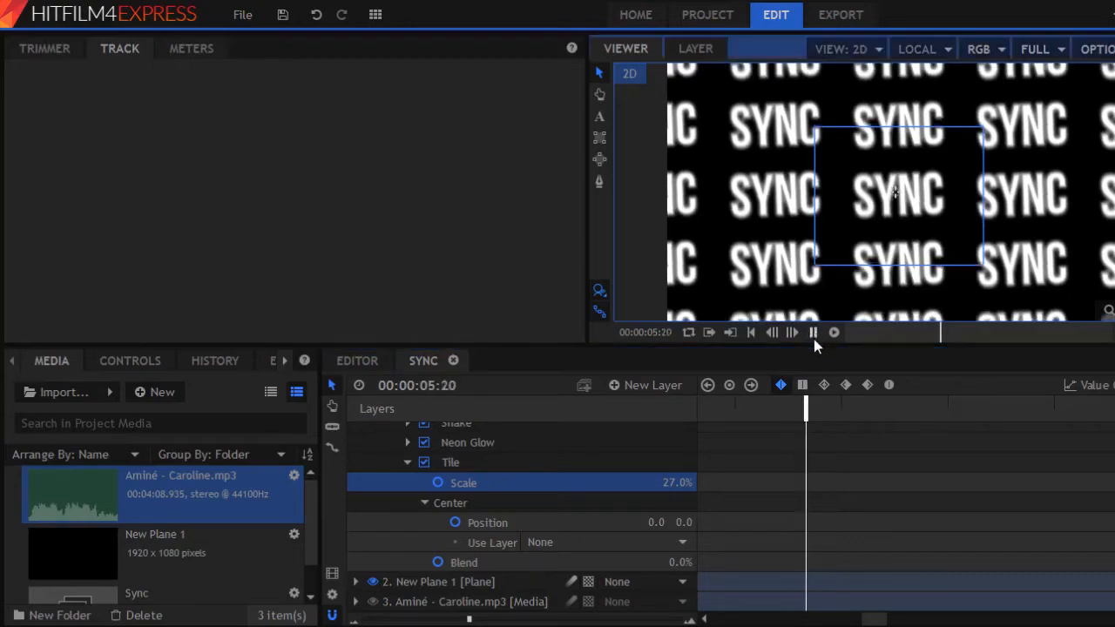
left_click(797, 411)
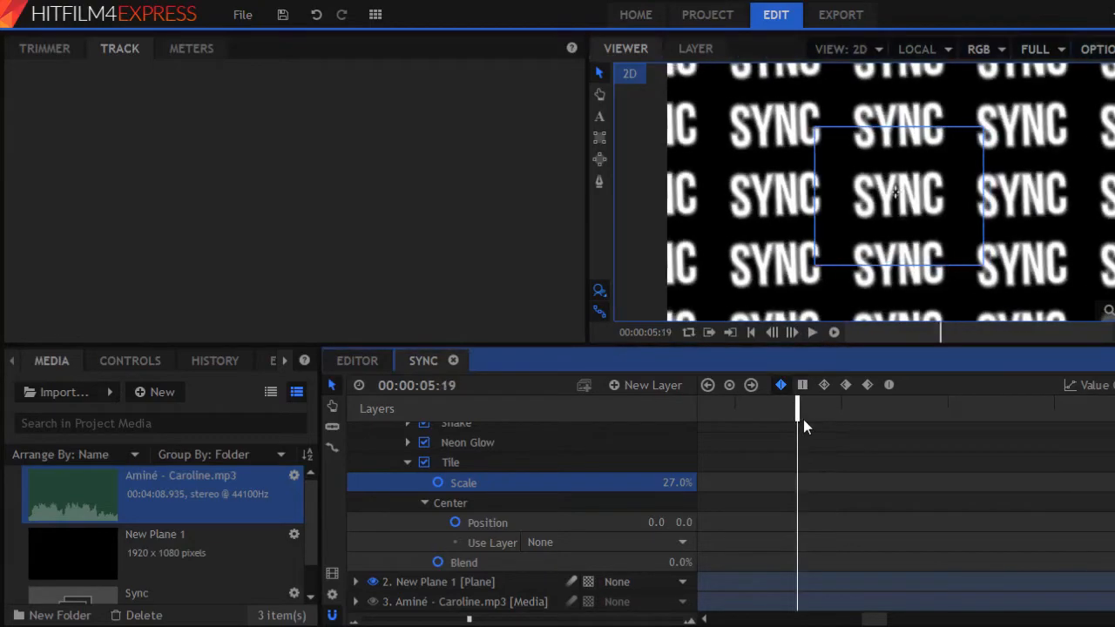
left_click_drag(797, 417, 803, 418)
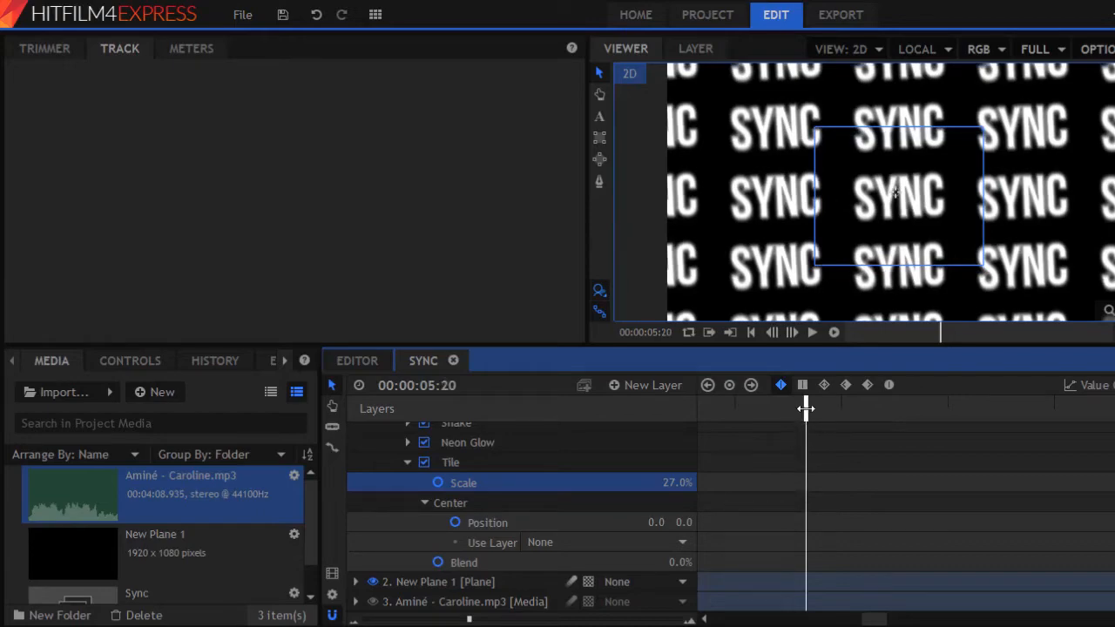
left_click(812, 331)
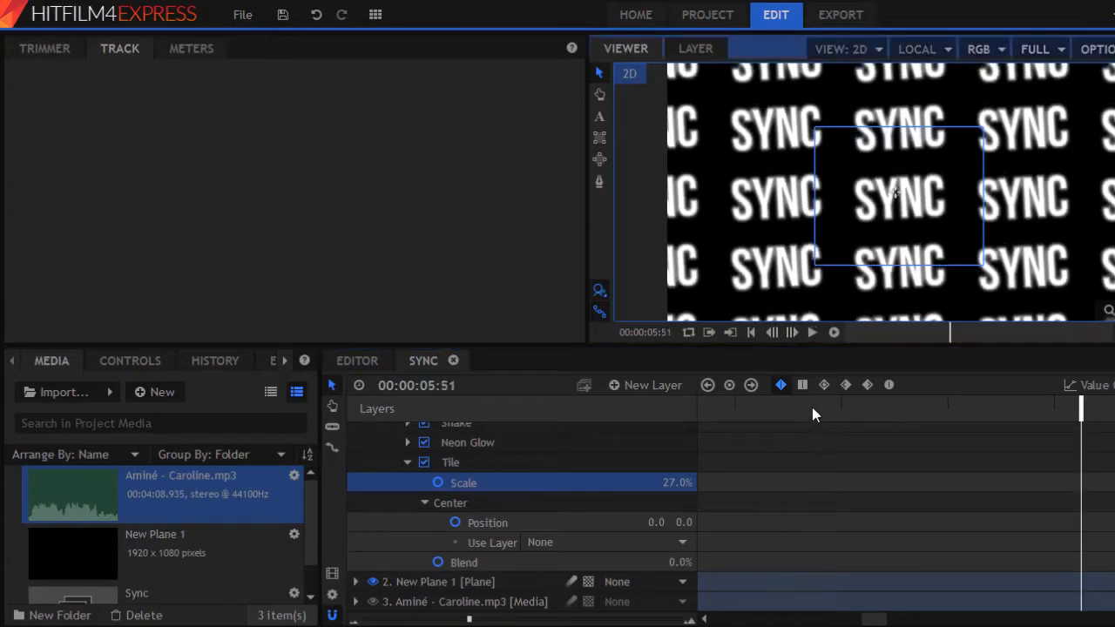
left_click(814, 429)
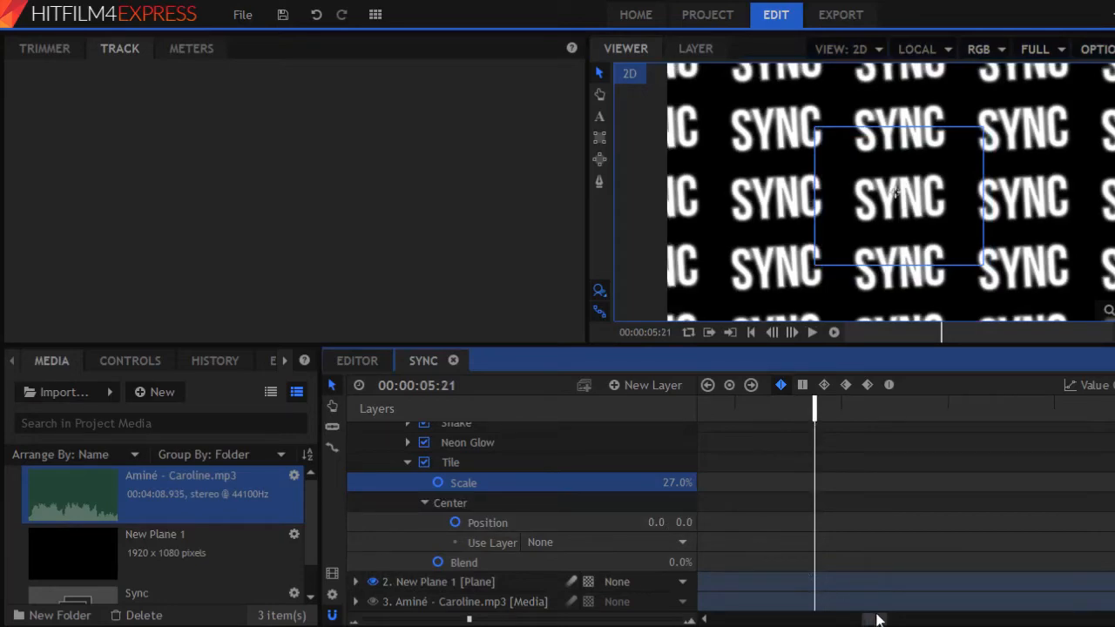
Try pasting the copied keyframes onto the Tile Scale at 00:00:05:21, and undo the paste
key("ctrl+v")
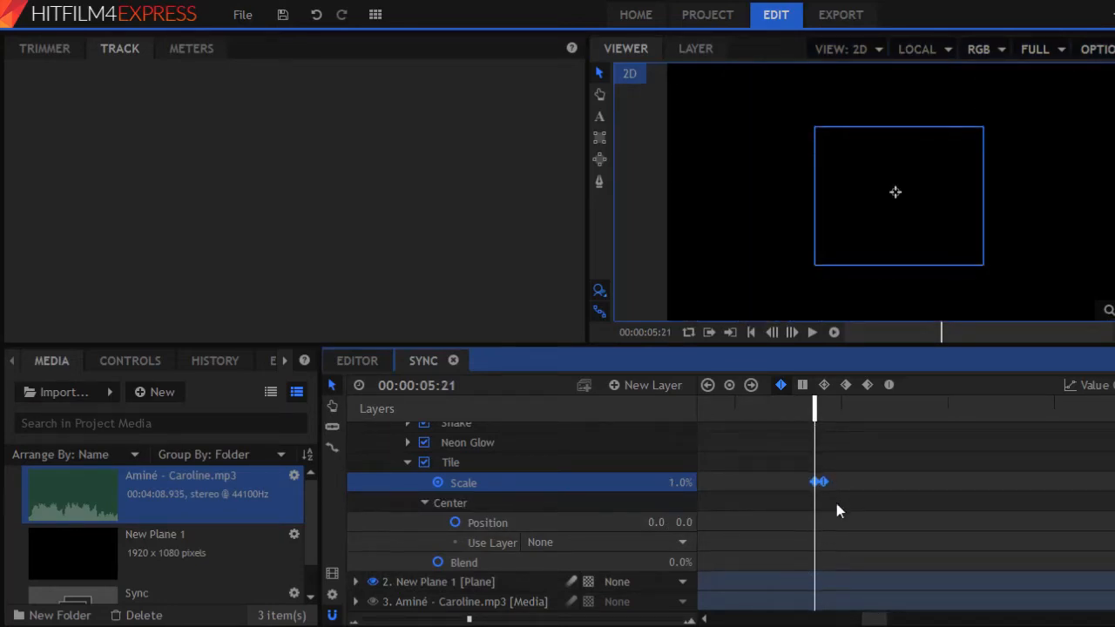
scroll(836, 503, "up", 4)
scroll(837, 551, "down", 2)
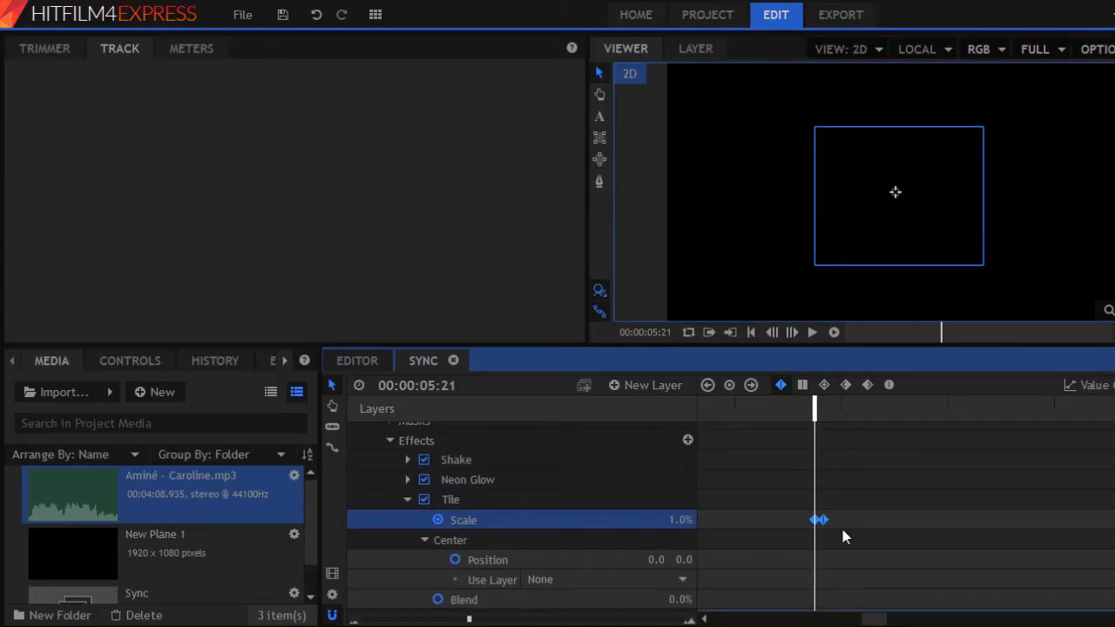
key("ctrl+z")
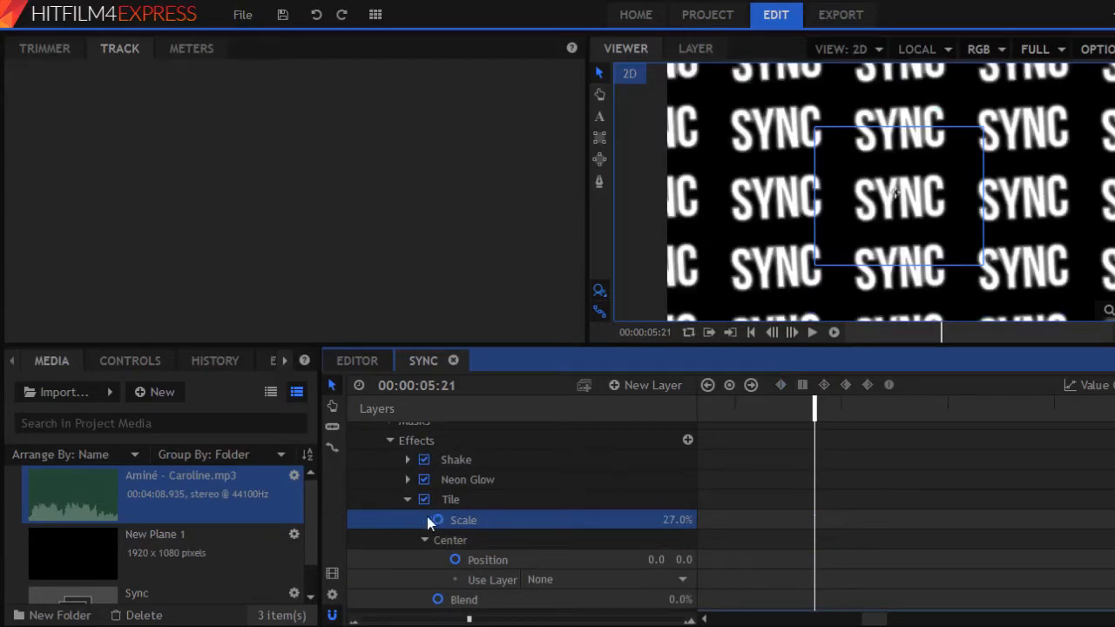
Collapse the Tile effect and expand the Shake and Neon Glow effects to reach their keyframed properties
left_click(407, 498)
left_click(408, 509)
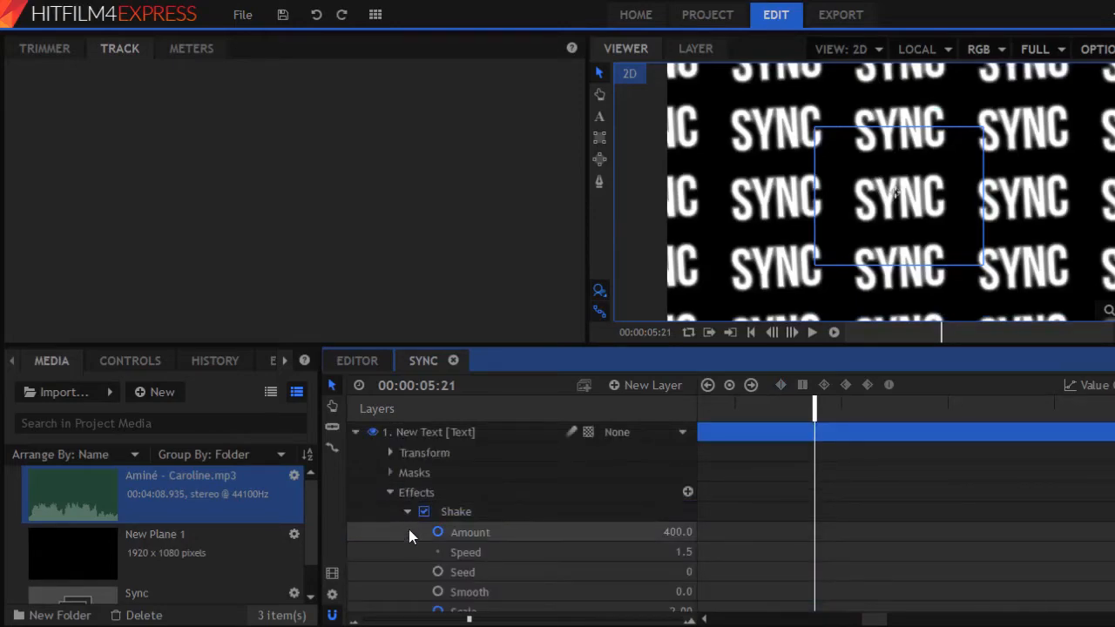
scroll(409, 526, "down", 3)
scroll(411, 514, "up", 2)
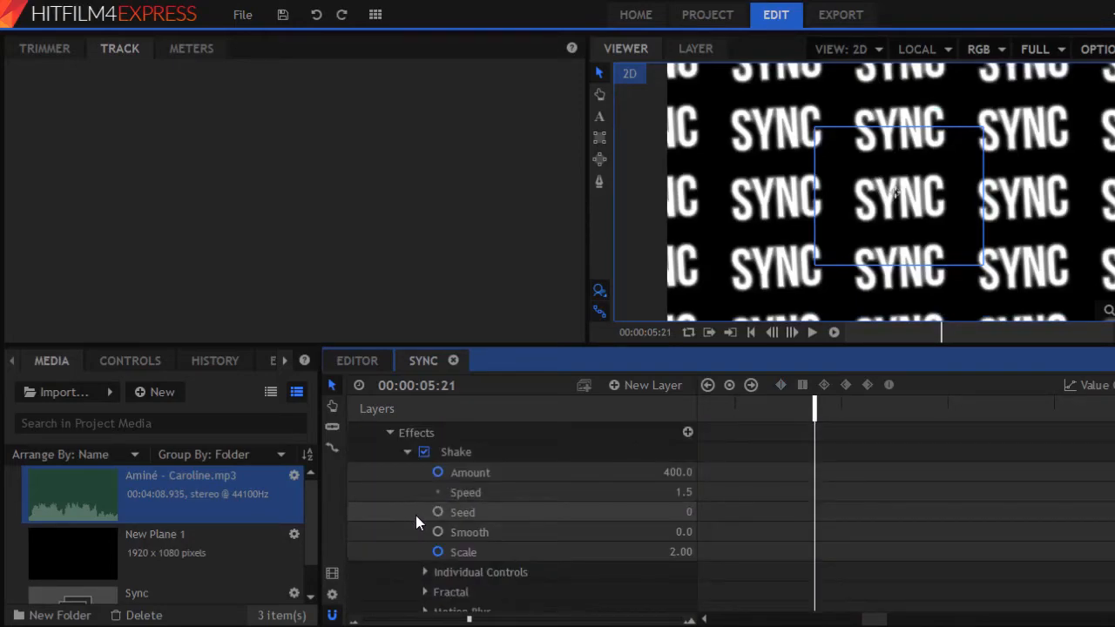
scroll(416, 514, "down", 1)
left_click(408, 597)
scroll(523, 583, "down", 3)
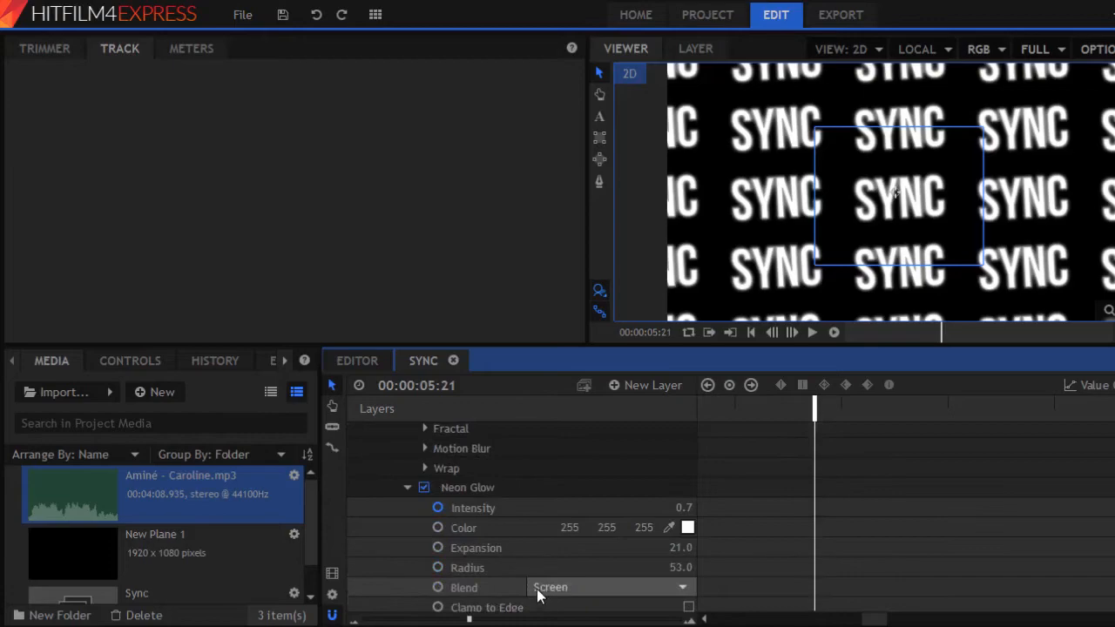
scroll(490, 530, "up", 4)
Copy the Shake Amount, Shake Scale and Neon Glow Intensity keyframes from shortly after 00:00:02:00 and place them at 00:00:05:20
left_click_drag(872, 619, 772, 607)
mouse_move(882, 446)
left_mouse_down()
mouse_move(838, 551)
mouse_move(841, 613)
mouse_move(825, 549)
left_mouse_up()
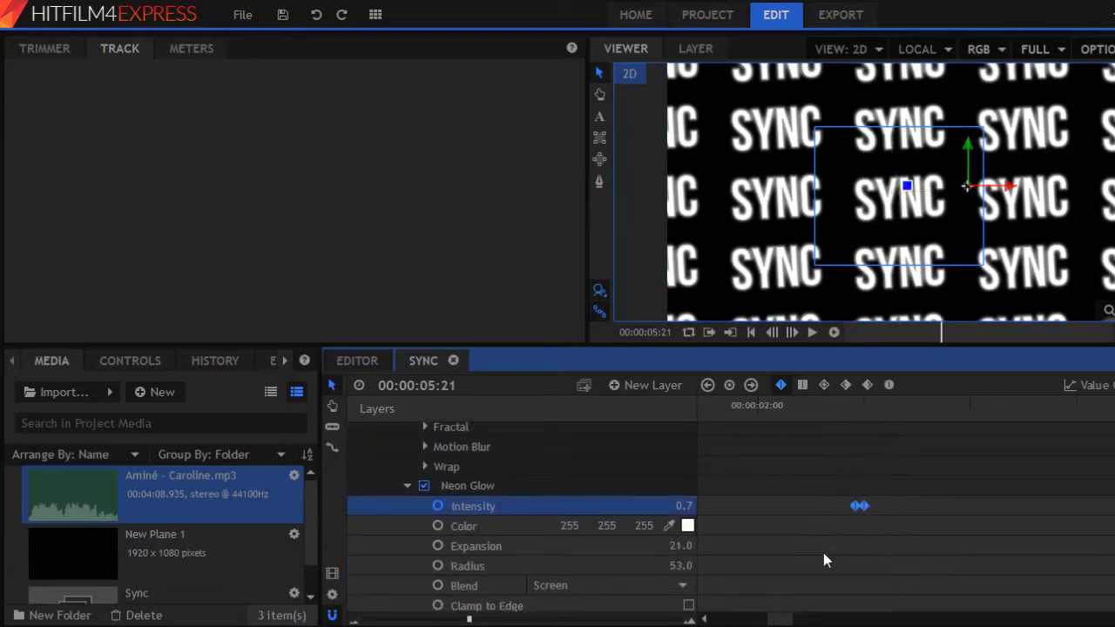
left_click(870, 571)
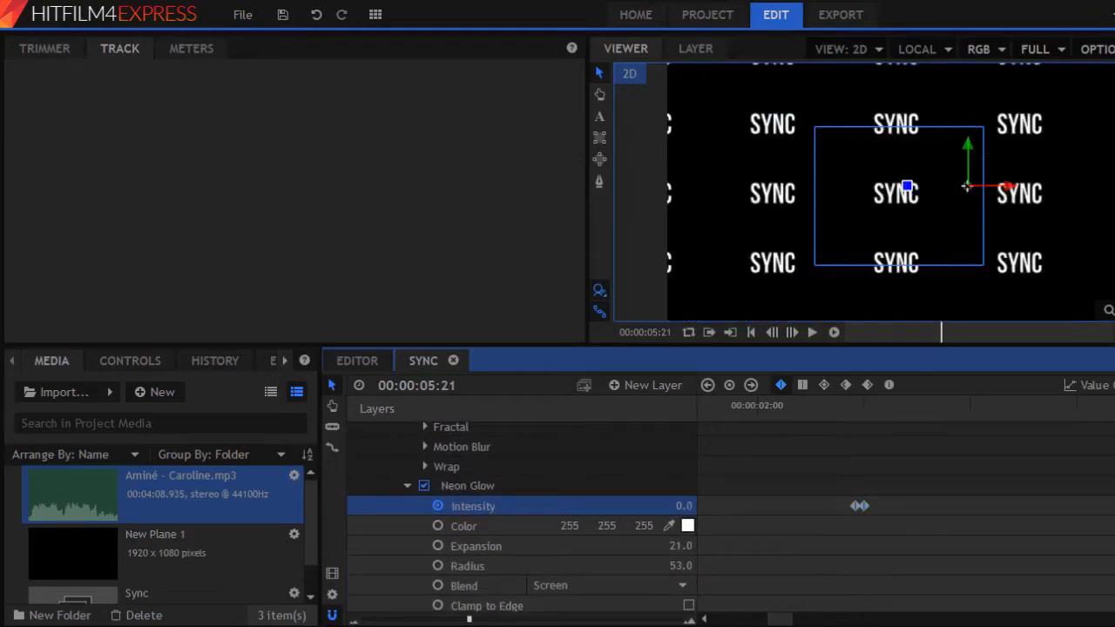
left_click_drag(775, 618, 872, 613)
scroll(809, 446, "up", 3)
left_click_drag(826, 441, 806, 402)
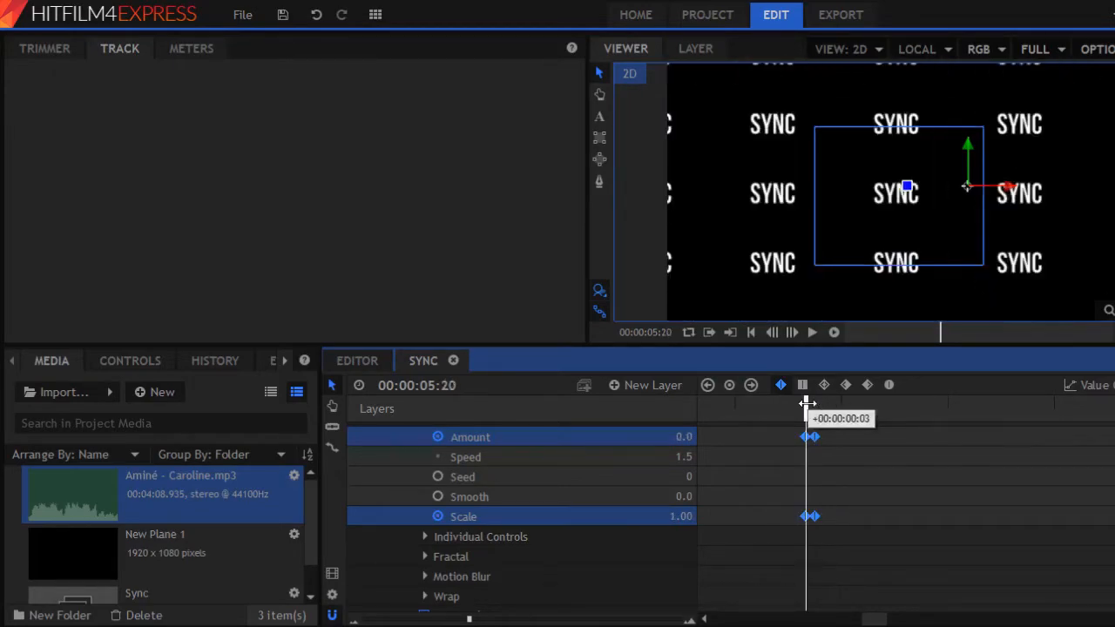
Expand the Tile effect and add a Scale keyframe of 27.0% at 00:00:05:20
scroll(448, 575, "down", 3)
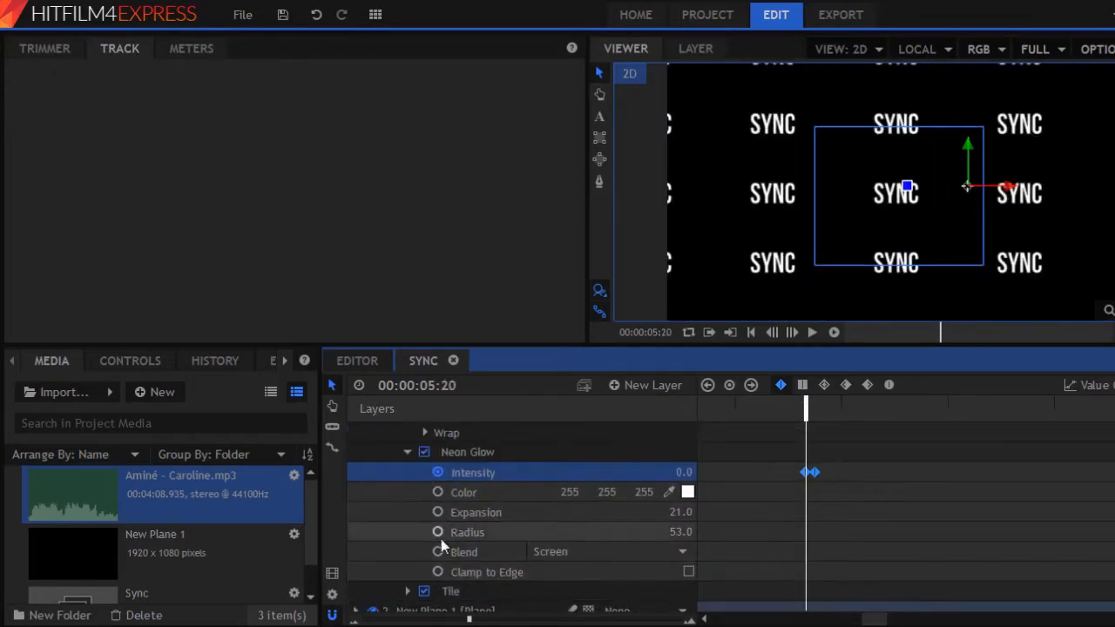
left_click(407, 591)
scroll(539, 551, "down", 1)
left_click(682, 557)
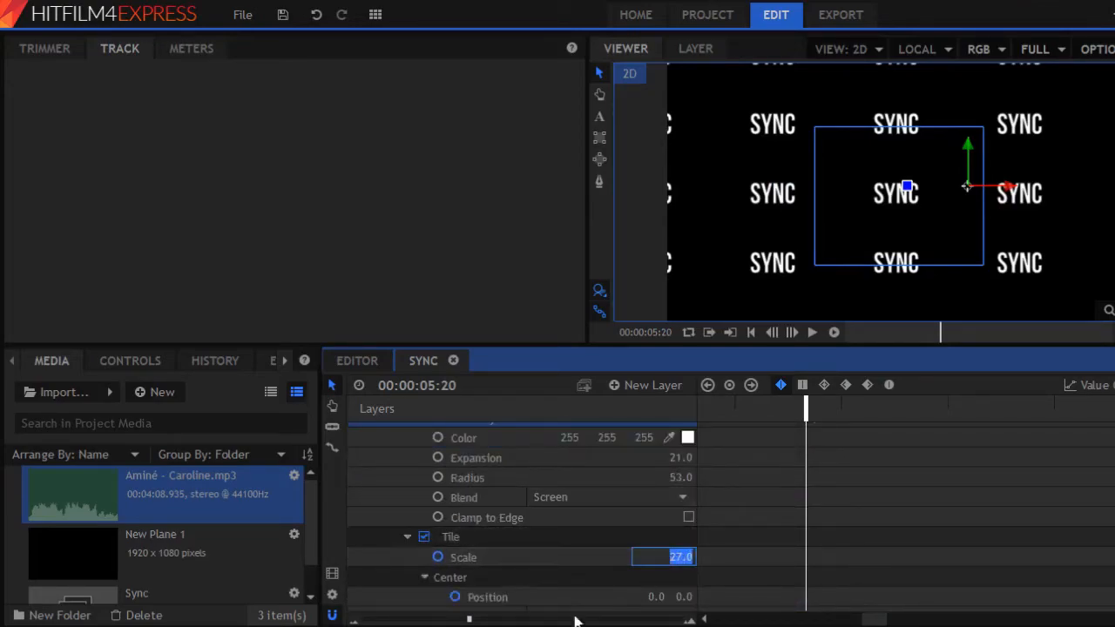
left_click(449, 560)
left_click(679, 562)
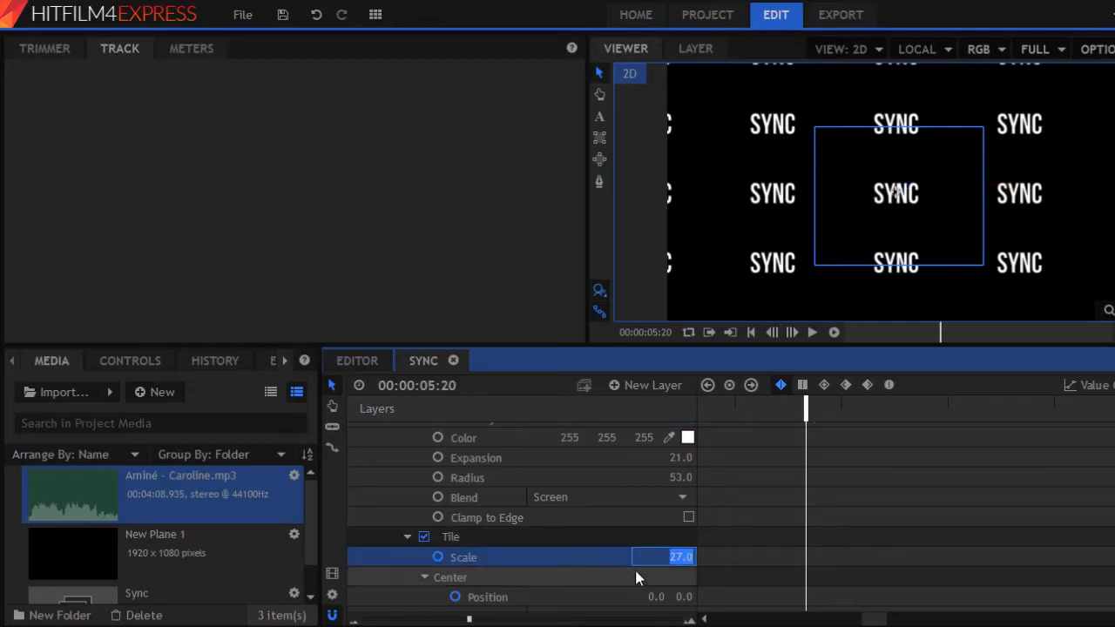
left_click(674, 557)
left_click(438, 558)
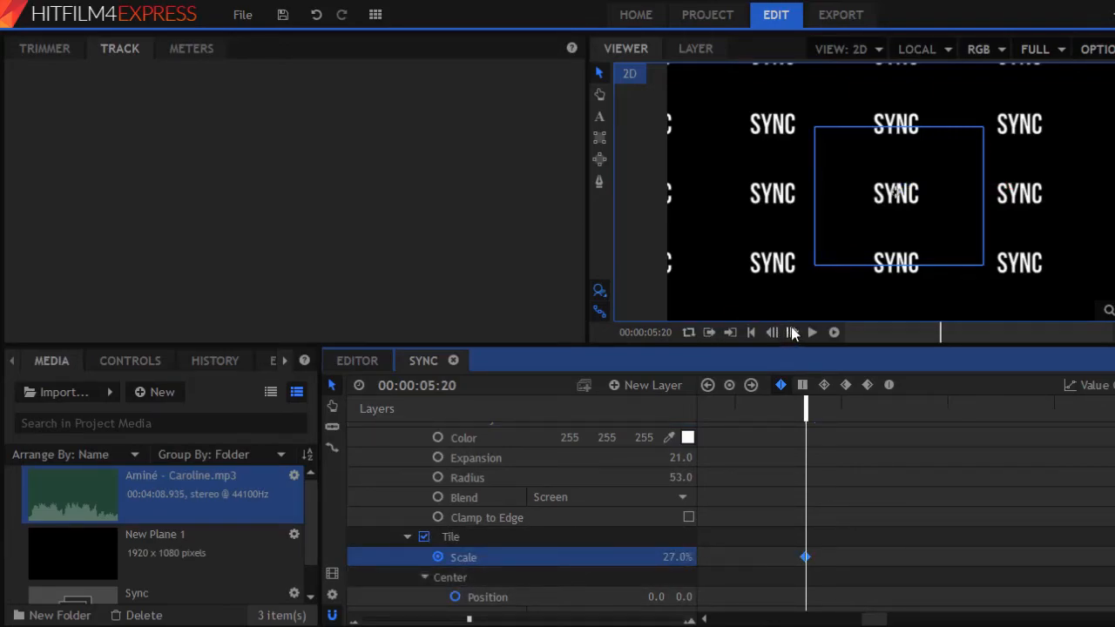
Add a Tile Scale keyframe of 27.0% one frame further, at 00:00:05:21
left_click(789, 333)
left_click(671, 545)
left_click(677, 557)
key("Return")
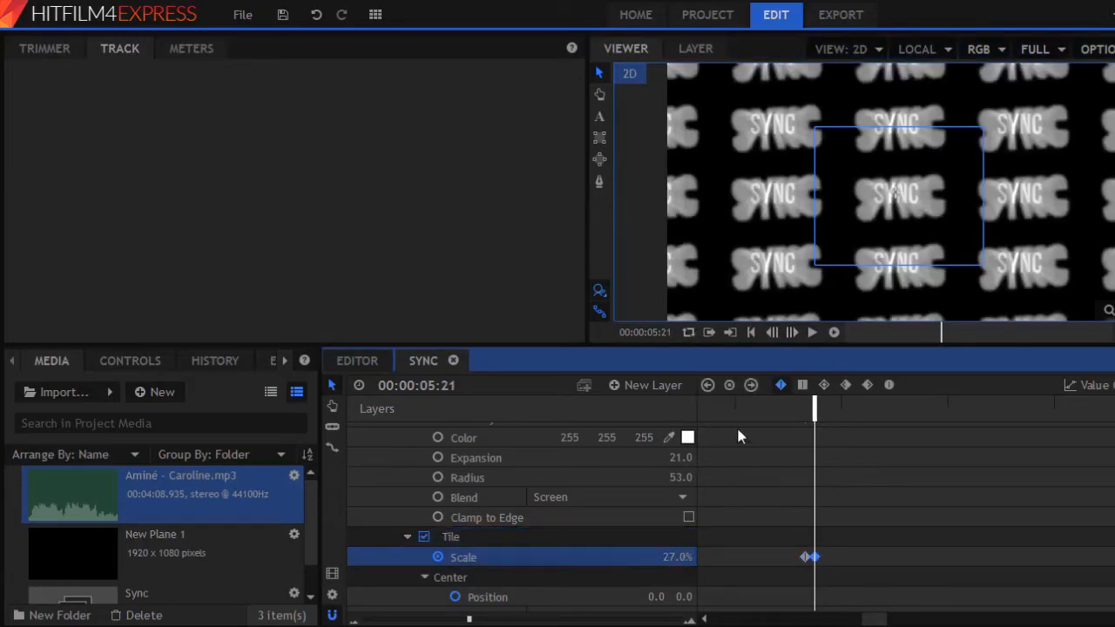
Set the Tile Scale keyframe at 00:00:05:21 to 100% and scrub back through the animation to check it
mouse_move(804, 415)
left_mouse_down()
mouse_move(789, 416)
mouse_move(812, 417)
left_mouse_up()
left_click(671, 557)
key("BackSpace")
type("100")
key("Return")
left_click_drag(746, 410, 579, 391)
left_click_drag(563, 388, 709, 432)
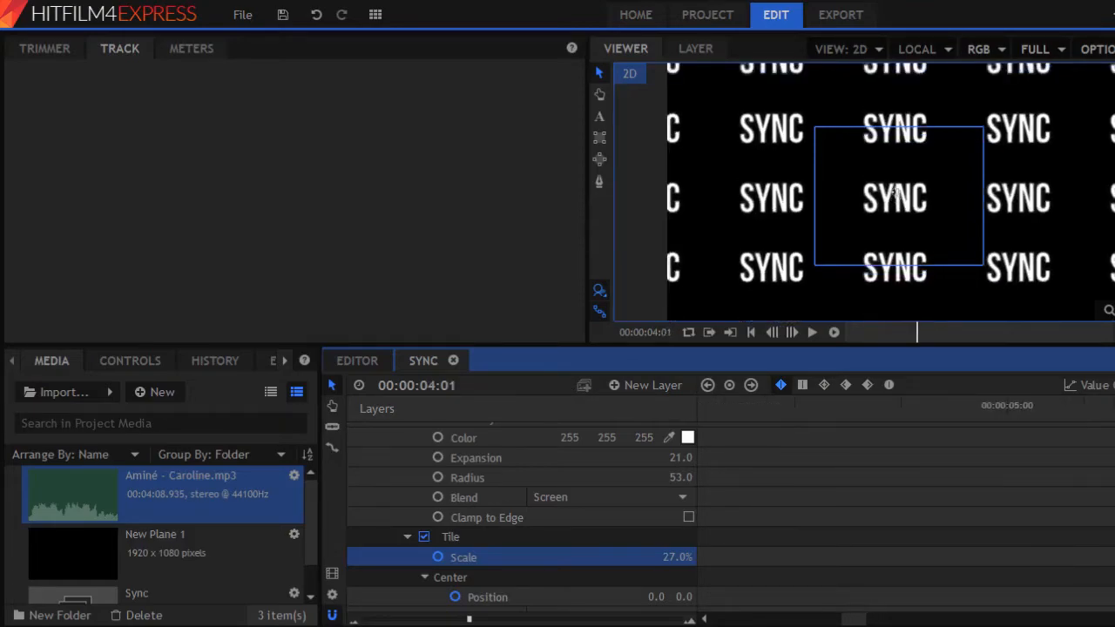
left_click_drag(849, 620, 873, 620)
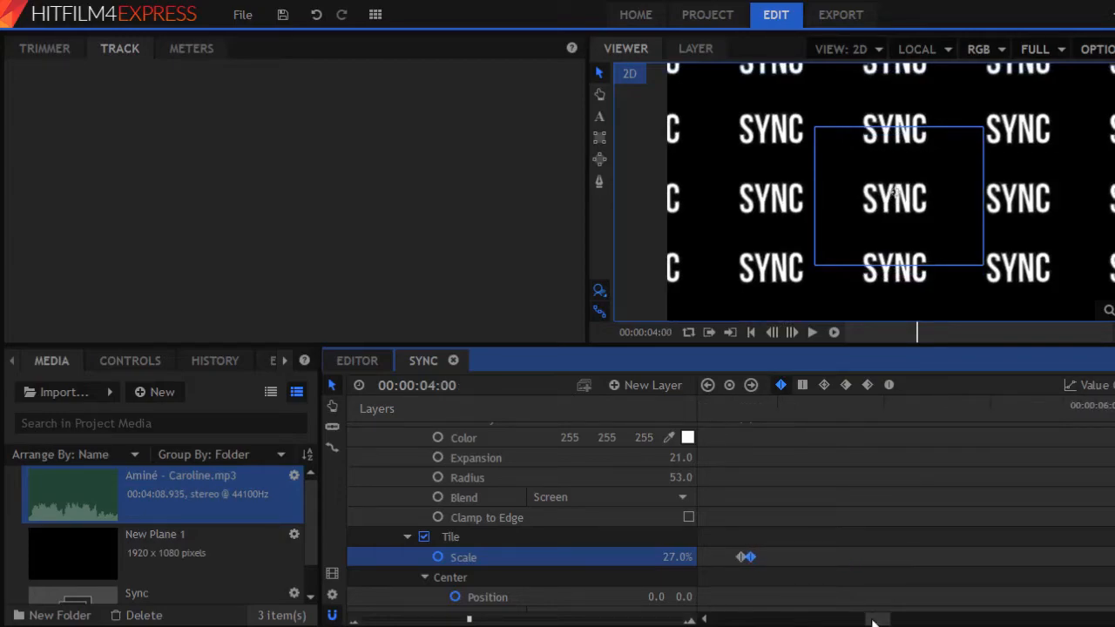
Place the Sync composite shot at the start of the Editor timeline and scrub through it to 00:00:08:42
left_click(348, 361)
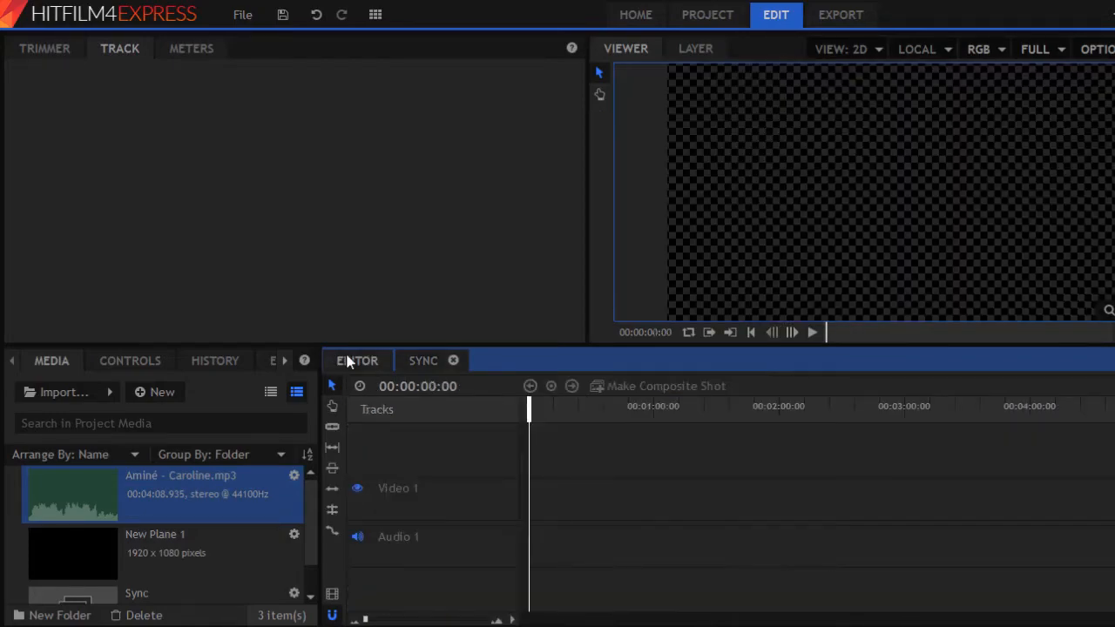
scroll(195, 522, "down", 1)
left_click_drag(200, 567, 544, 525)
mouse_move(529, 406)
left_mouse_down()
mouse_move(555, 407)
mouse_move(532, 415)
mouse_move(546, 417)
left_mouse_up()
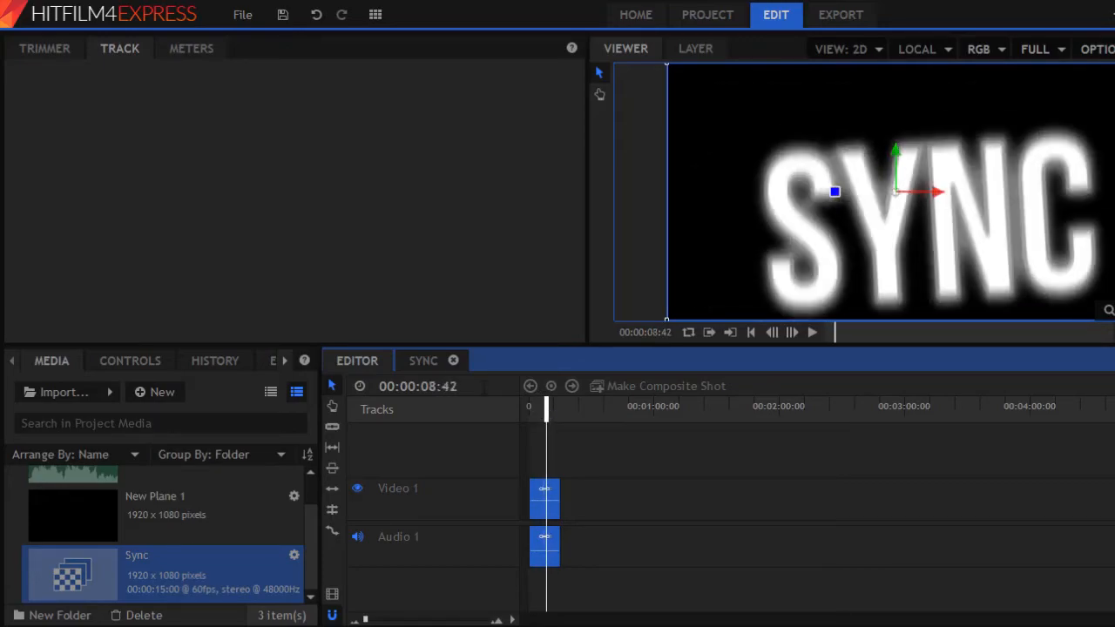
Examine the Shake, Neon Glow and Tile keyframes in the SYNC composite from about 00:00:02:00 to shortly before 00:00:06:00
left_click(424, 365)
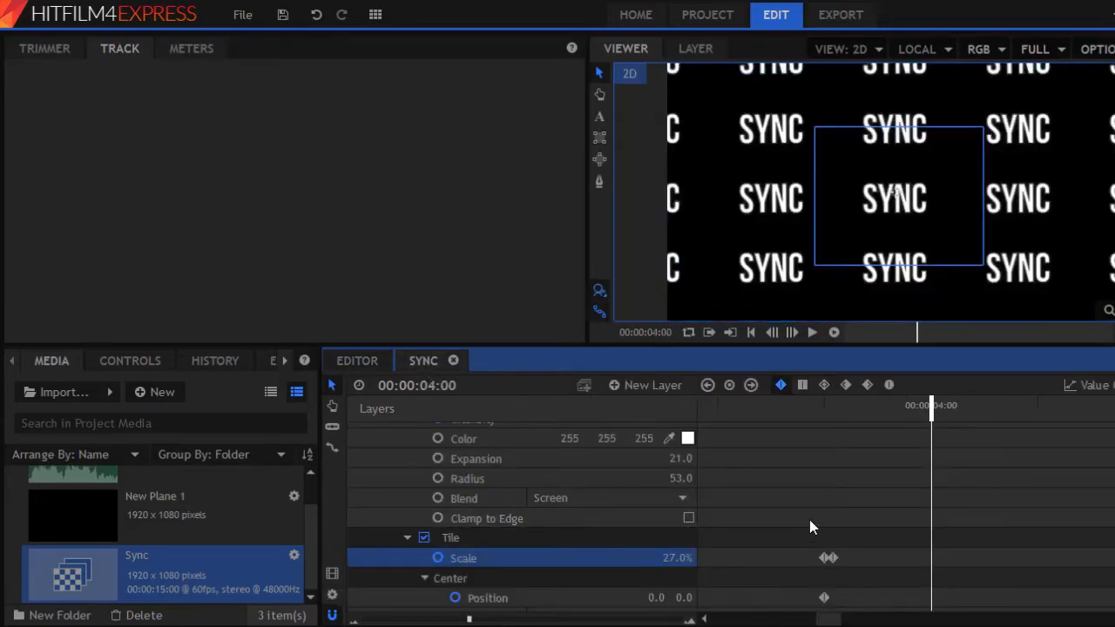
scroll(822, 530, "up", 5)
scroll(821, 540, "down", 8)
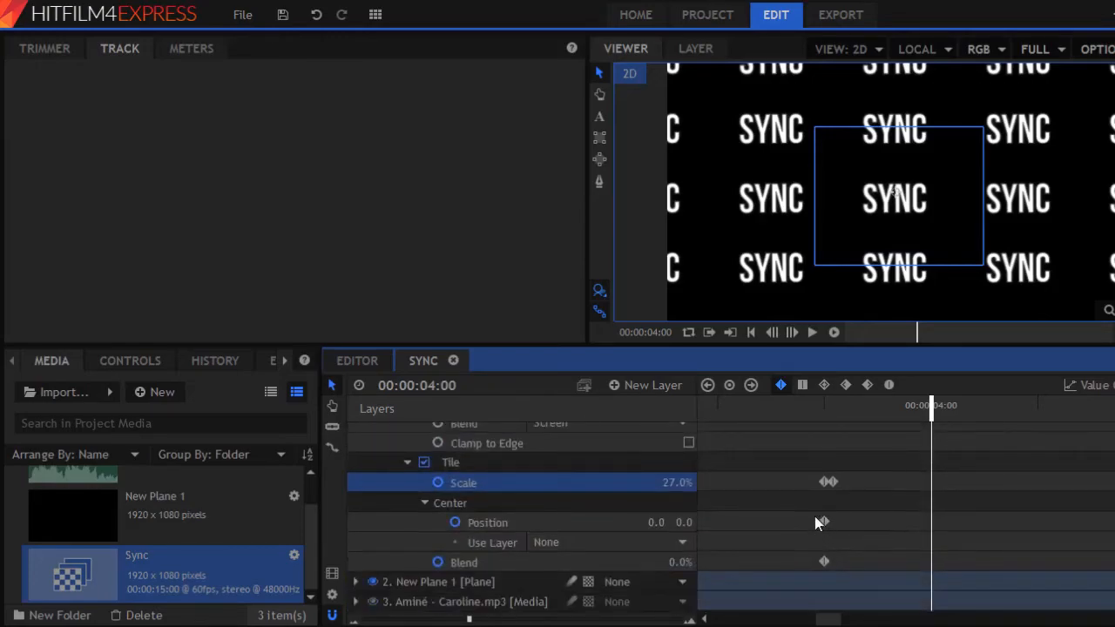
scroll(824, 514, "up", 8)
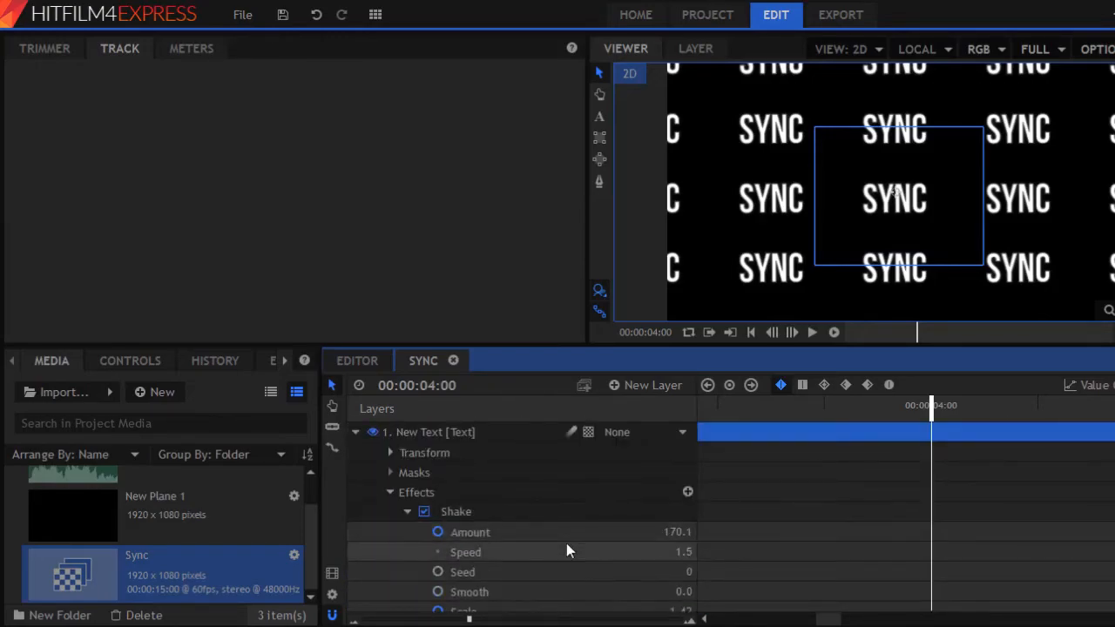
scroll(844, 514, "down", 5)
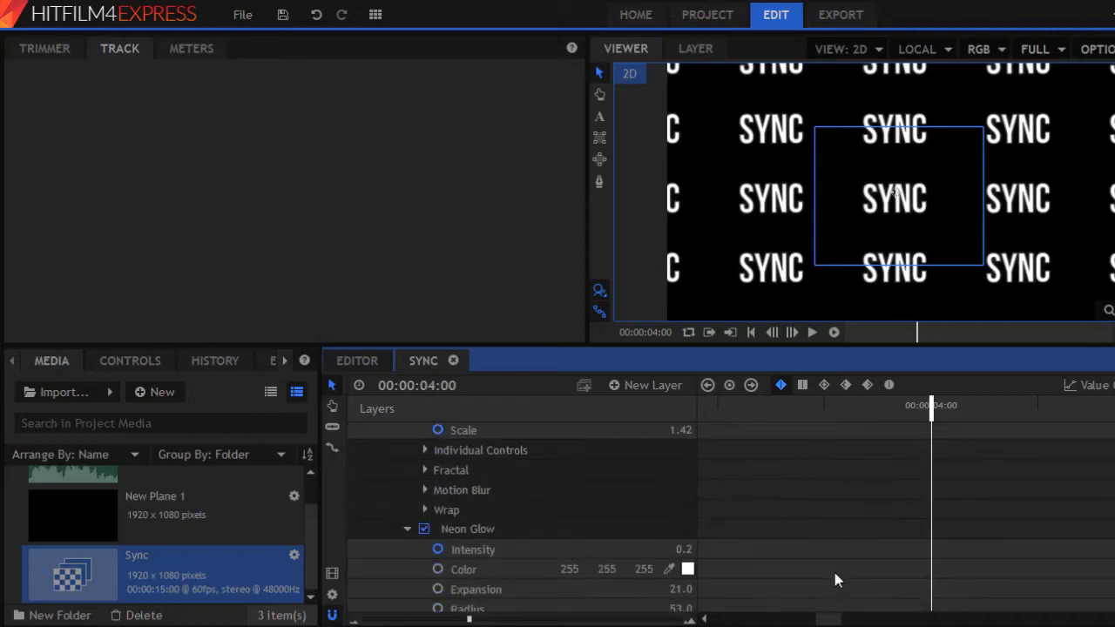
left_click_drag(832, 620, 786, 615)
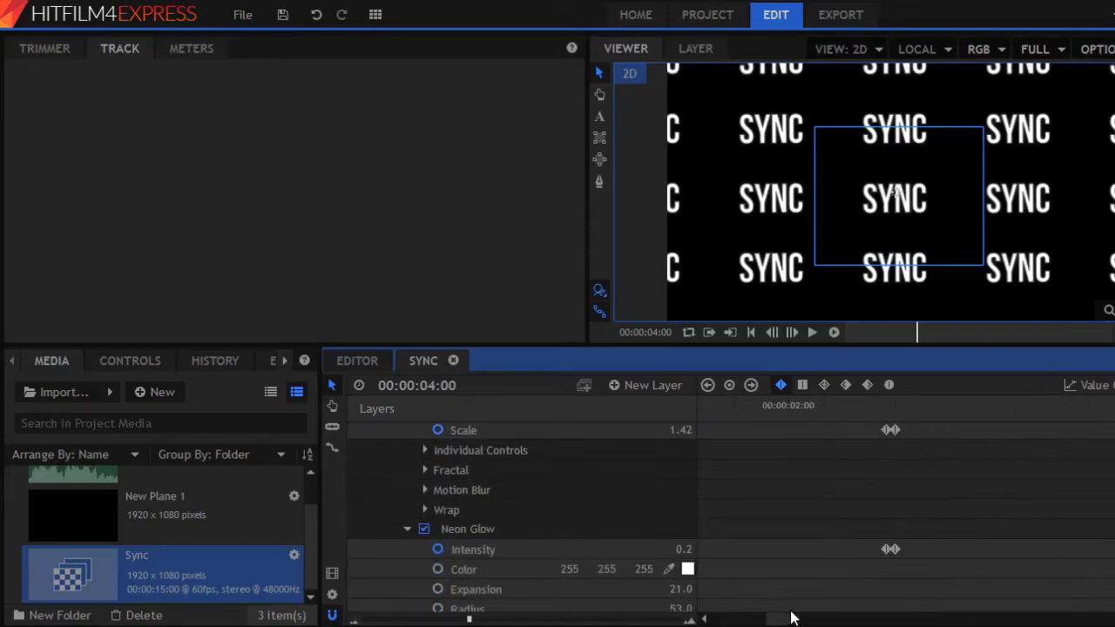
scroll(866, 599, "up", 5)
scroll(862, 601, "down", 8)
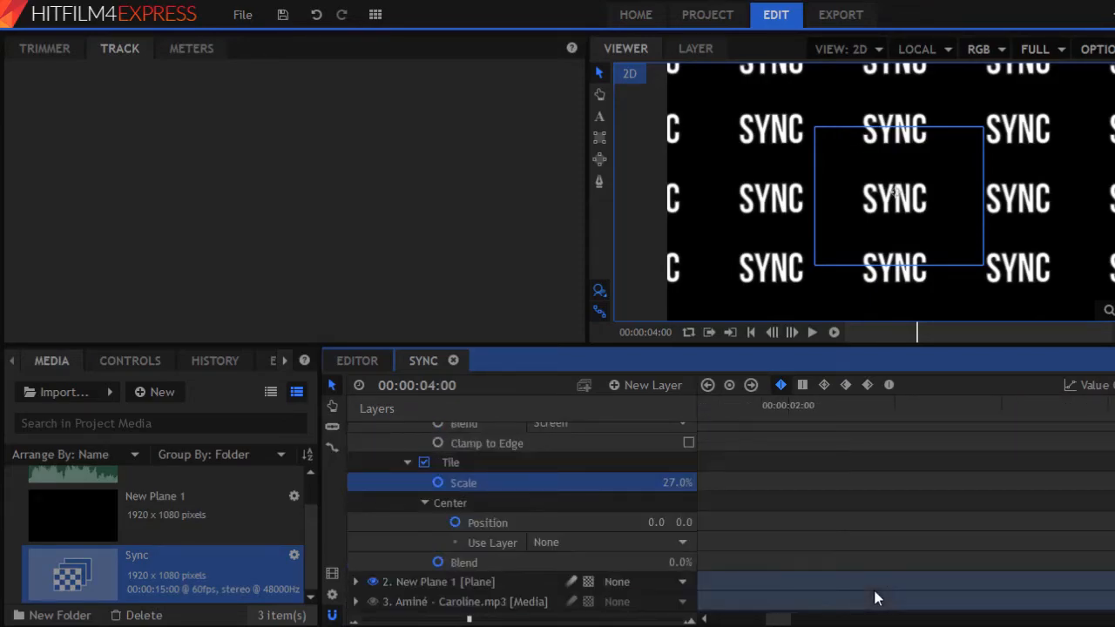
scroll(850, 614, "up", 3)
left_click_drag(786, 620, 825, 618)
scroll(830, 592, "down", 4)
scroll(847, 600, "up", 6)
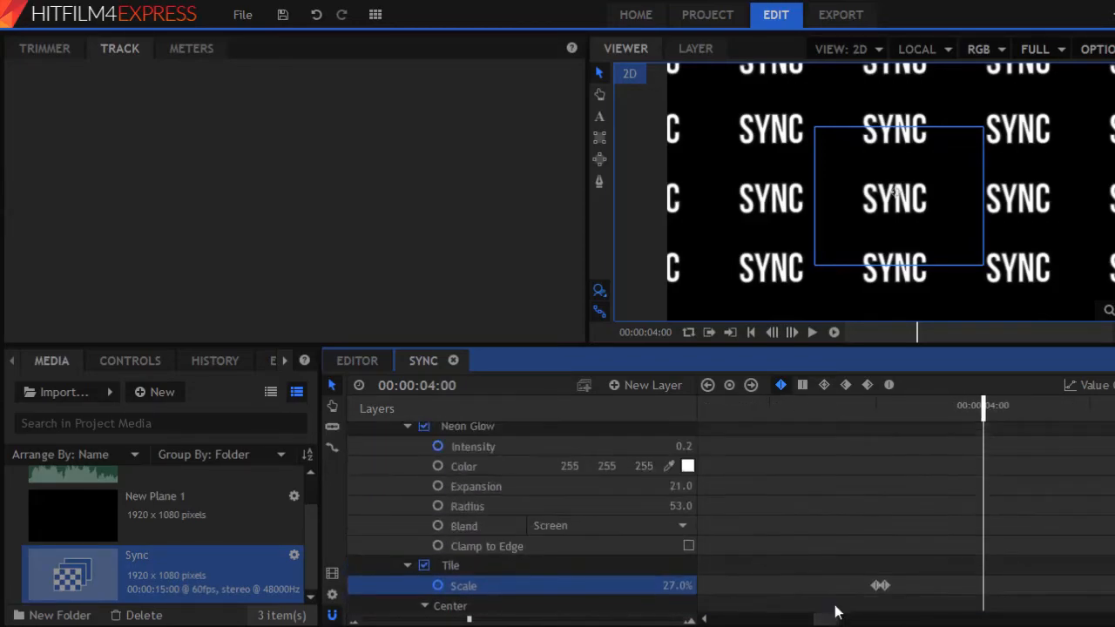
scroll(847, 599, "up", 3)
scroll(846, 600, "down", 1)
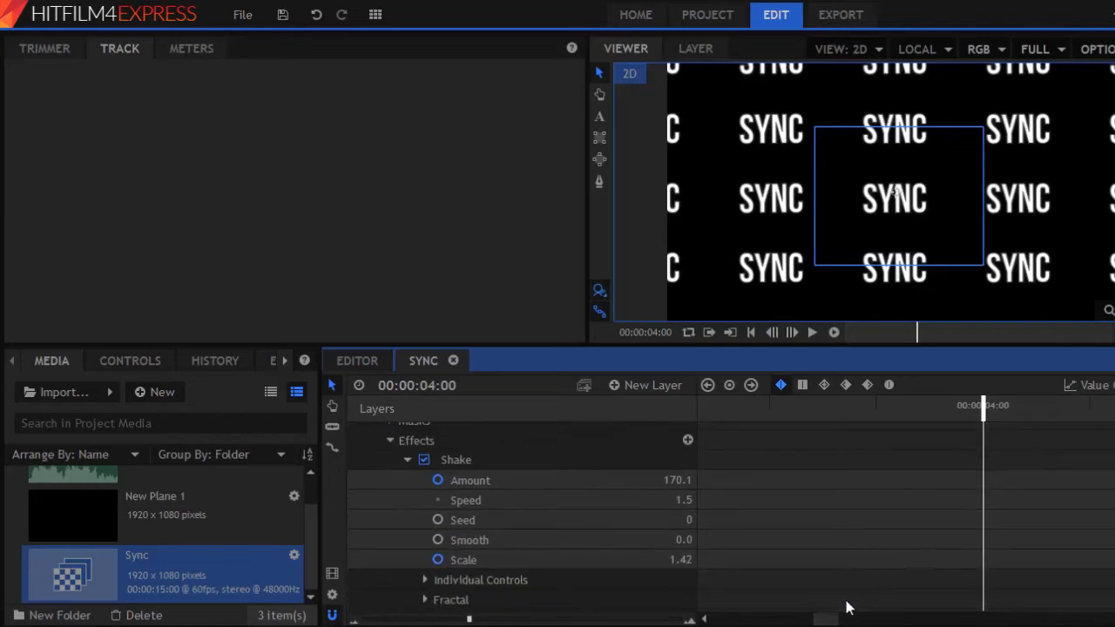
left_click_drag(823, 619, 860, 619)
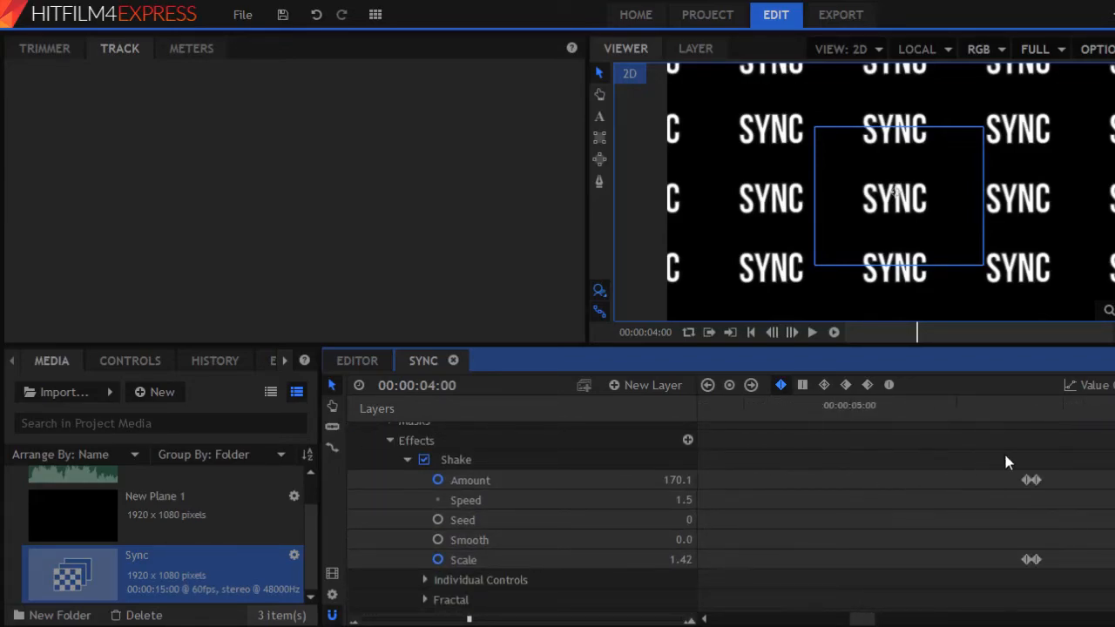
Copy the first Shake Amount and Shake Scale keyframes of the 00:00:05:20 beat and paste them at 00:00:06:01
left_click_drag(1013, 449, 995, 505)
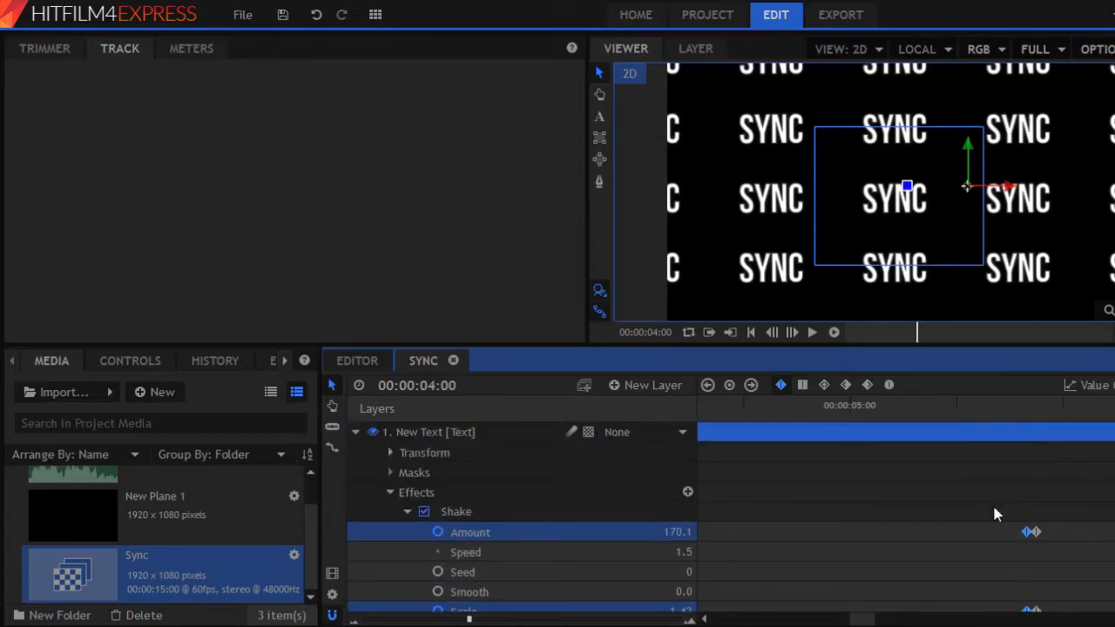
left_click(1113, 407)
left_click_drag(871, 620, 895, 620)
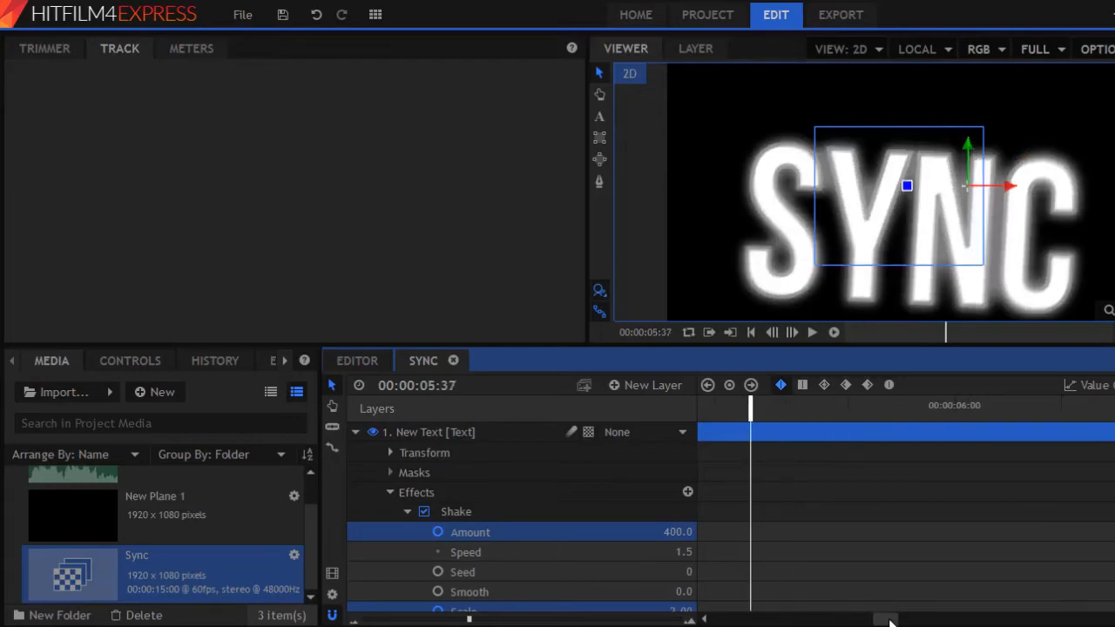
left_click(963, 406)
key("ctrl+v")
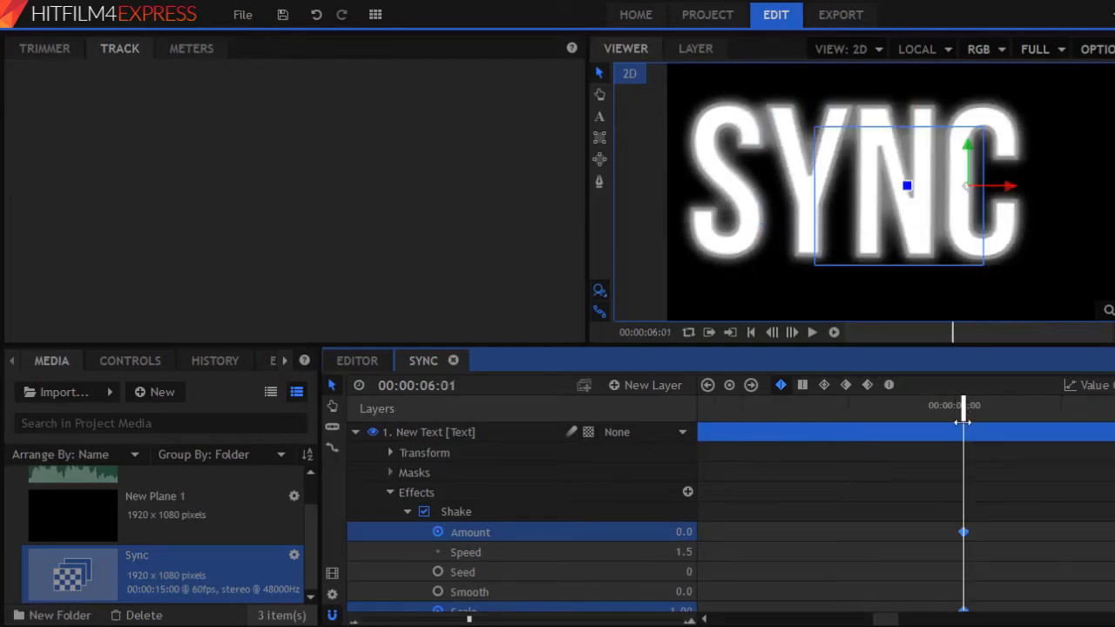
Move the pasted Shake keyframes to shortly after 00:00:06:17 and preview the slower decay in the Editor timeline
left_click_drag(1081, 513, 1092, 498)
left_click_drag(1032, 410, 1104, 409)
key("Delete")
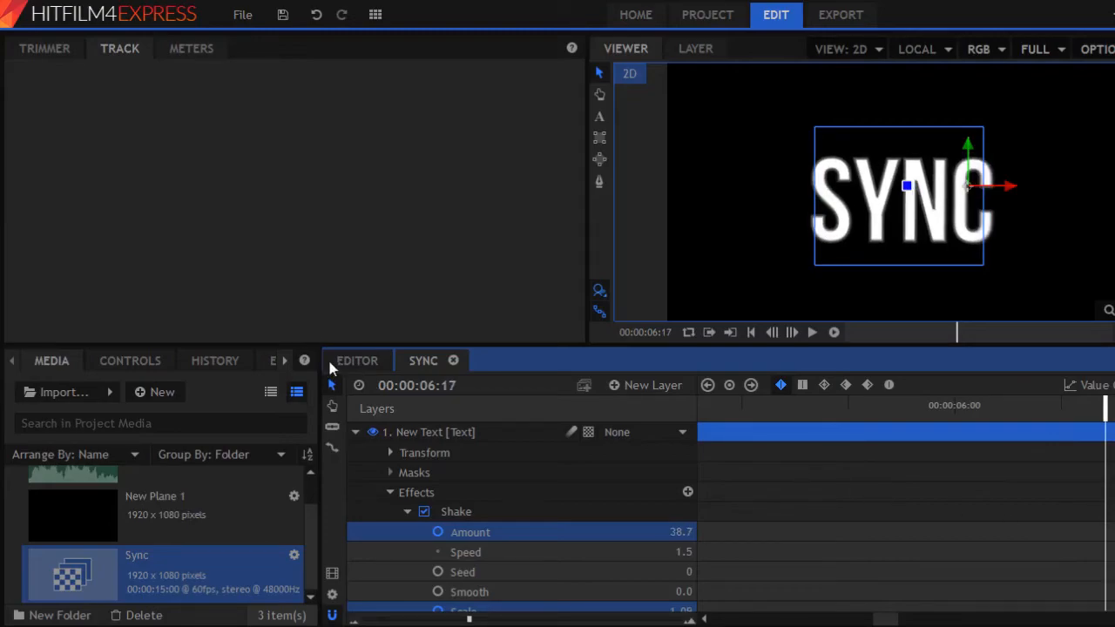
left_click(357, 360)
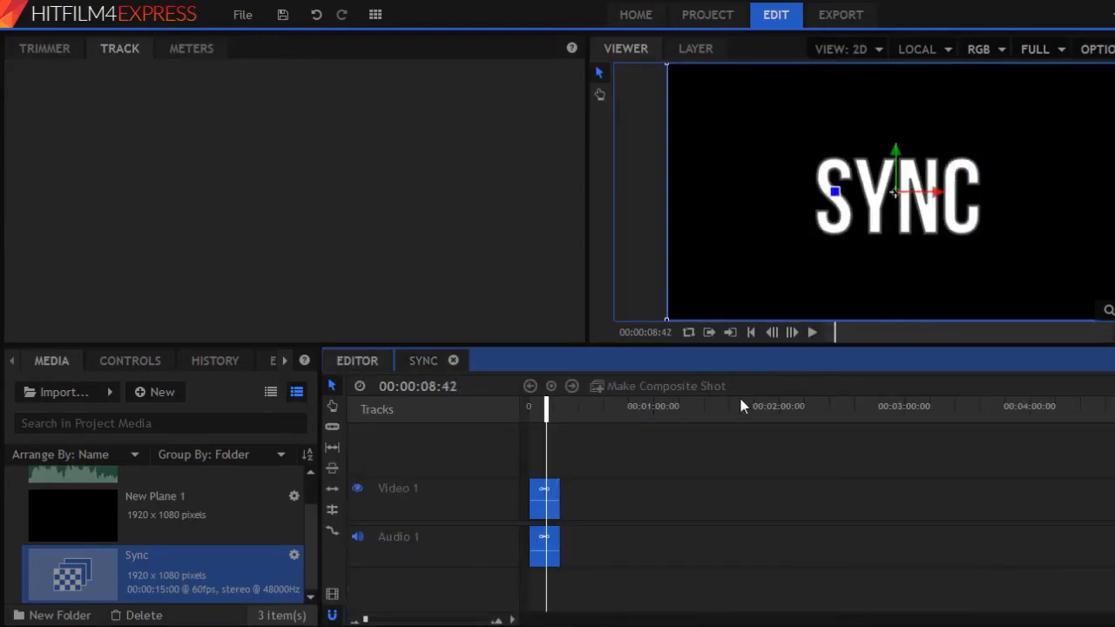
mouse_move(544, 409)
left_mouse_down()
mouse_move(532, 406)
mouse_move(544, 418)
left_mouse_up()
Shift the final Shake Amount and Scale keyframes in the SYNC composite further along to lengthen the decay
left_click(426, 364)
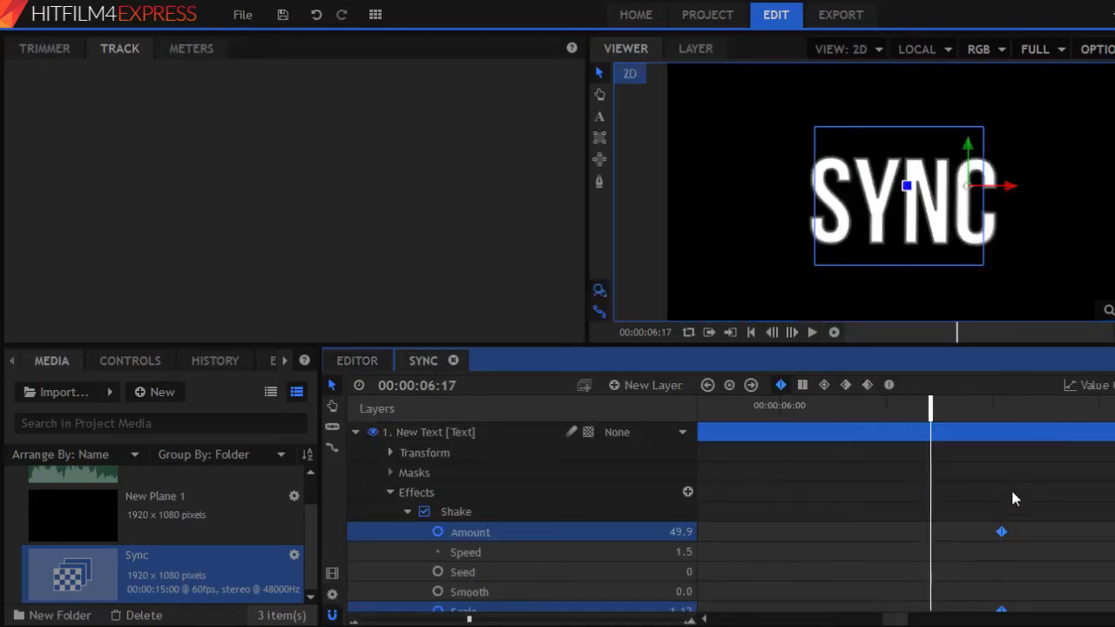
scroll(1009, 493, "down", 3)
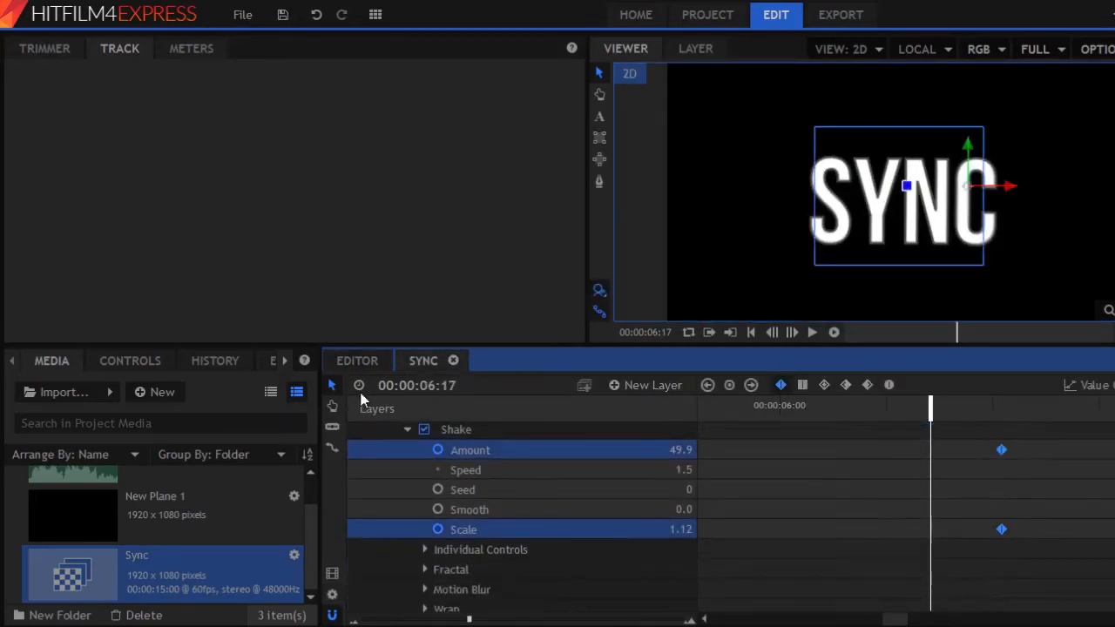
left_click_drag(1001, 449, 1110, 449)
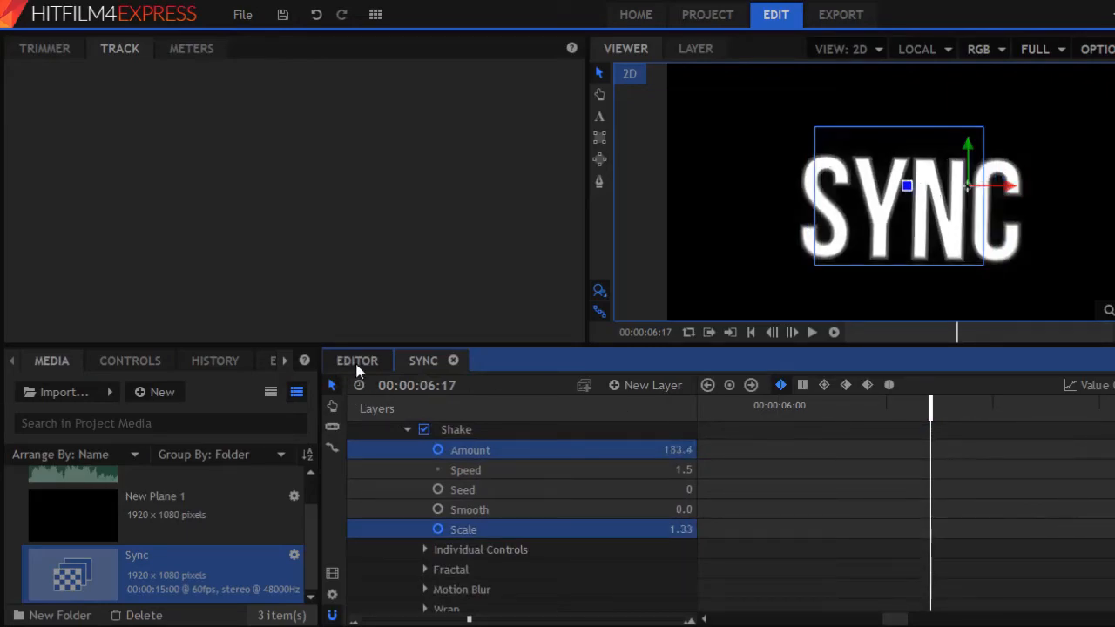
Position the Editor playhead at 00:00:11:11 and unlink the Sync clip's video from its audio
mouse_move(548, 411)
left_mouse_down()
mouse_move(533, 405)
mouse_move(555, 415)
mouse_move(551, 407)
left_mouse_up()
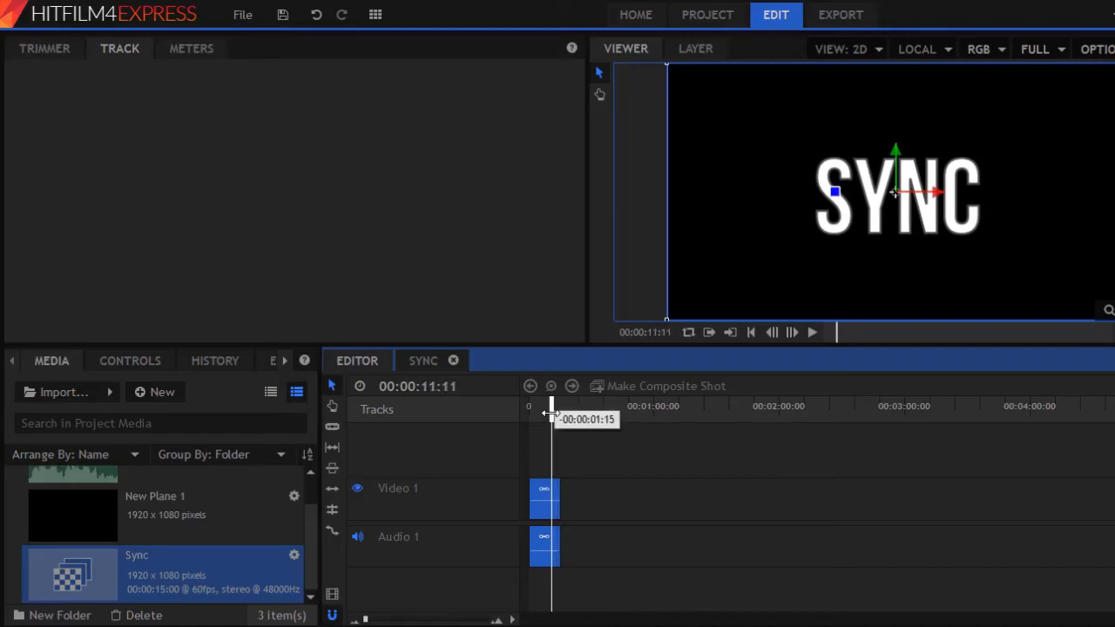
right_click(624, 485)
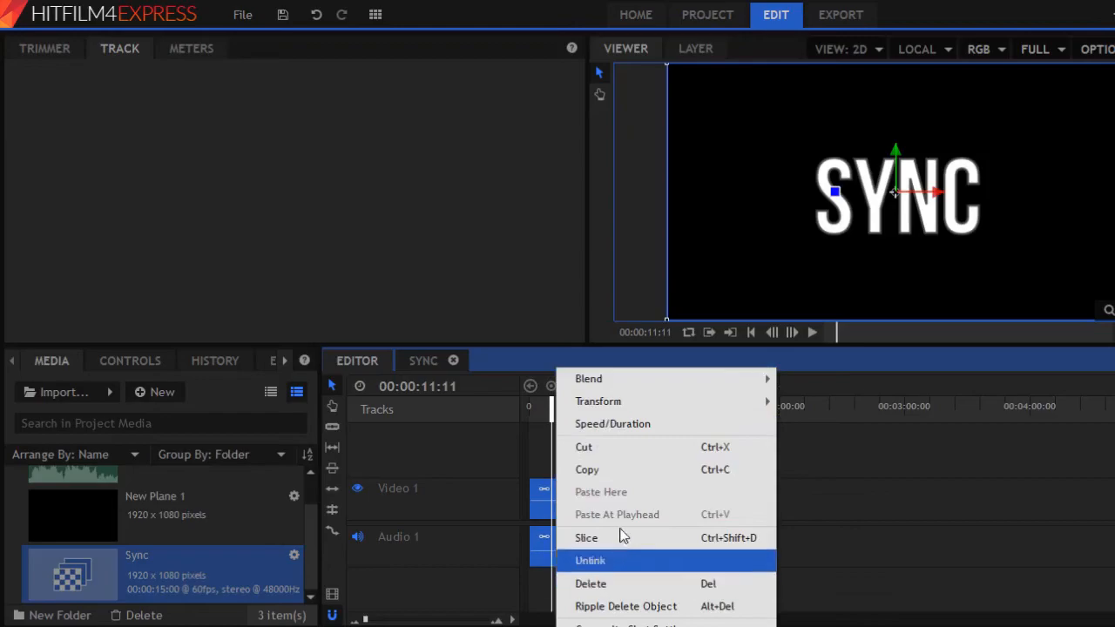
left_click(629, 562)
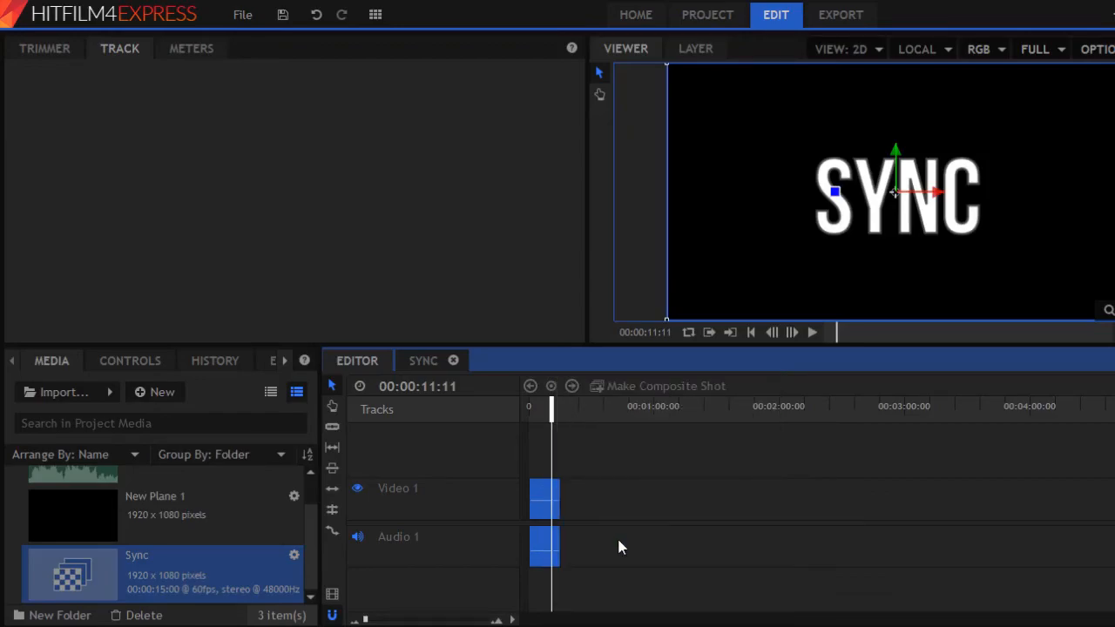
Slice the Sync clip's video and audio at 00:00:11:11 and delete the portion after the cut
left_click_drag(566, 588, 558, 577)
left_click(552, 505)
right_click(550, 514)
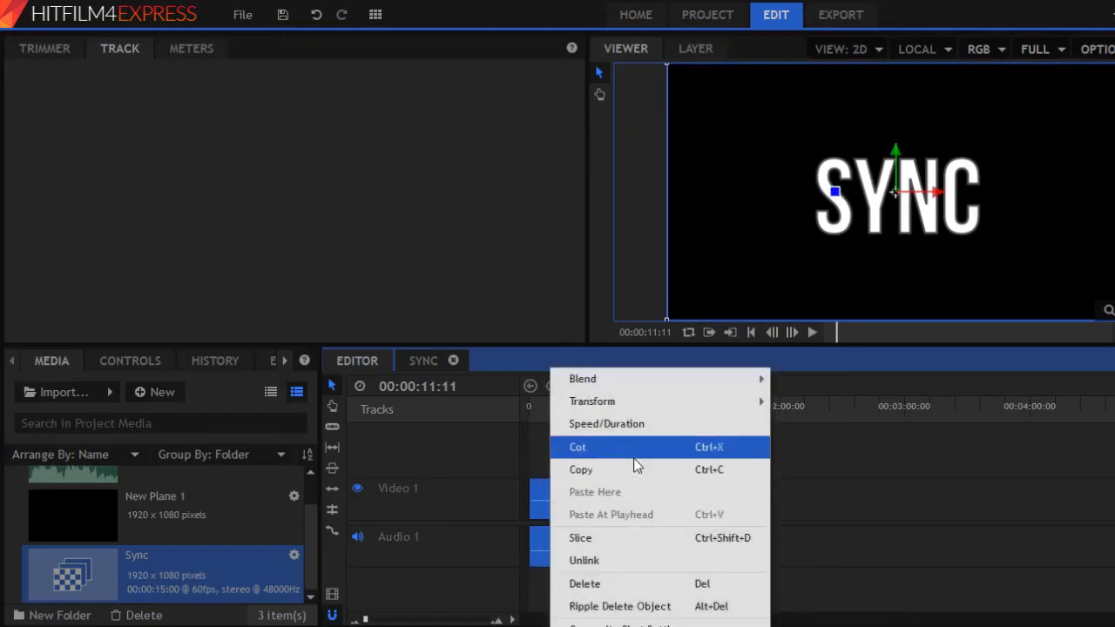
left_click(828, 463)
left_click_drag(604, 456, 554, 509)
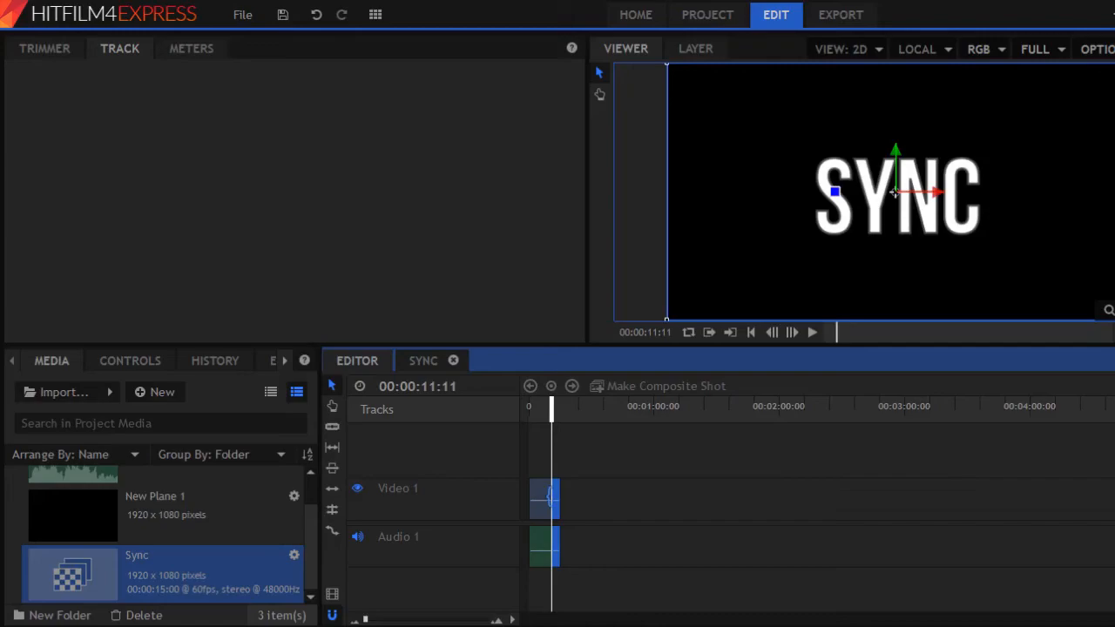
right_click(550, 498)
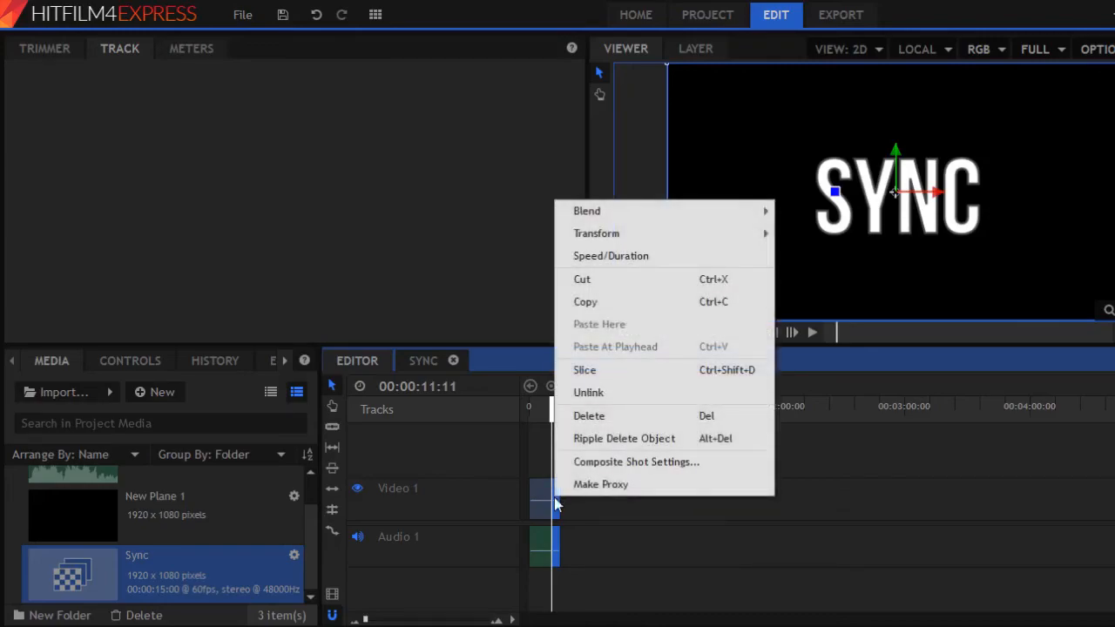
left_click(607, 416)
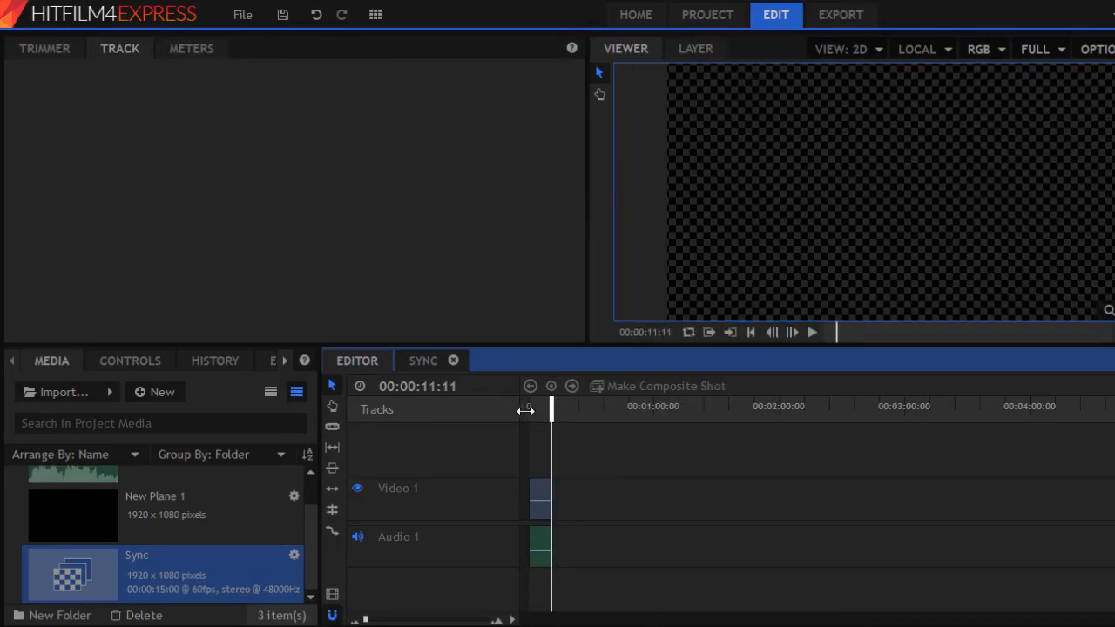
Apply the Fade to Color video transition to the end of the Sync clip on Video 1
left_click(284, 360)
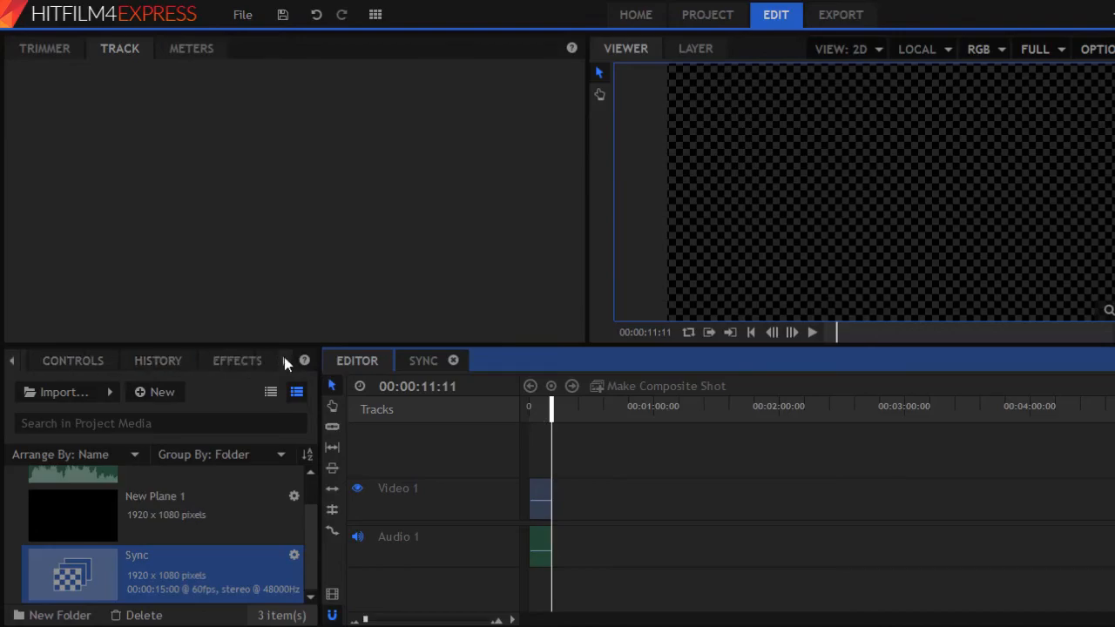
left_click(234, 361)
scroll(78, 522, "down", 5)
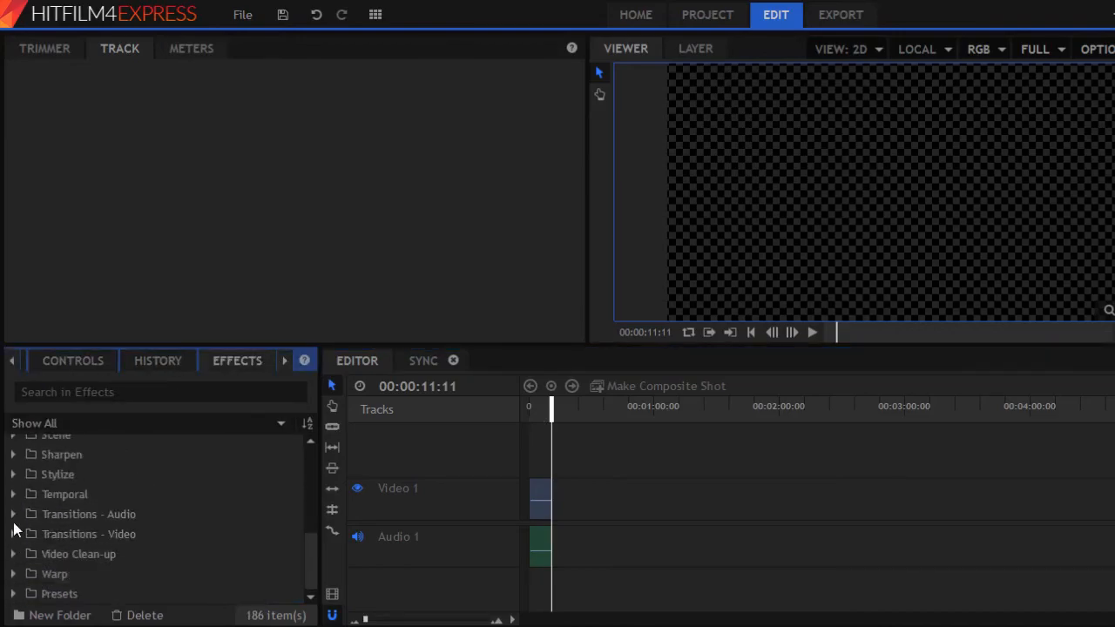
left_click(14, 534)
scroll(87, 557, "down", 2)
double_click(101, 496)
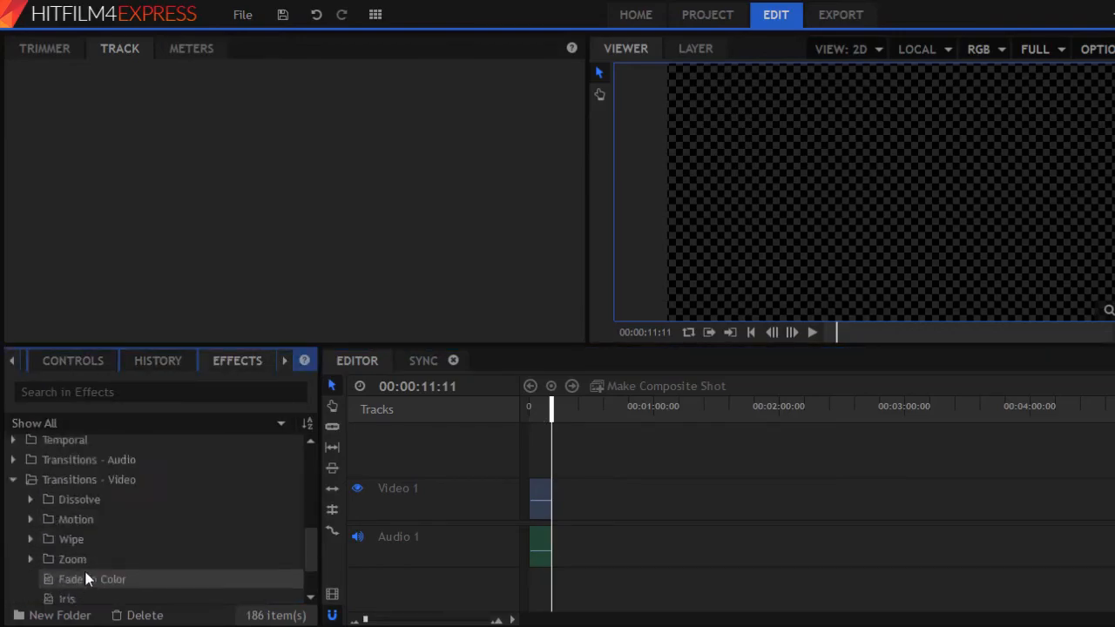
left_click_drag(103, 513, 547, 500)
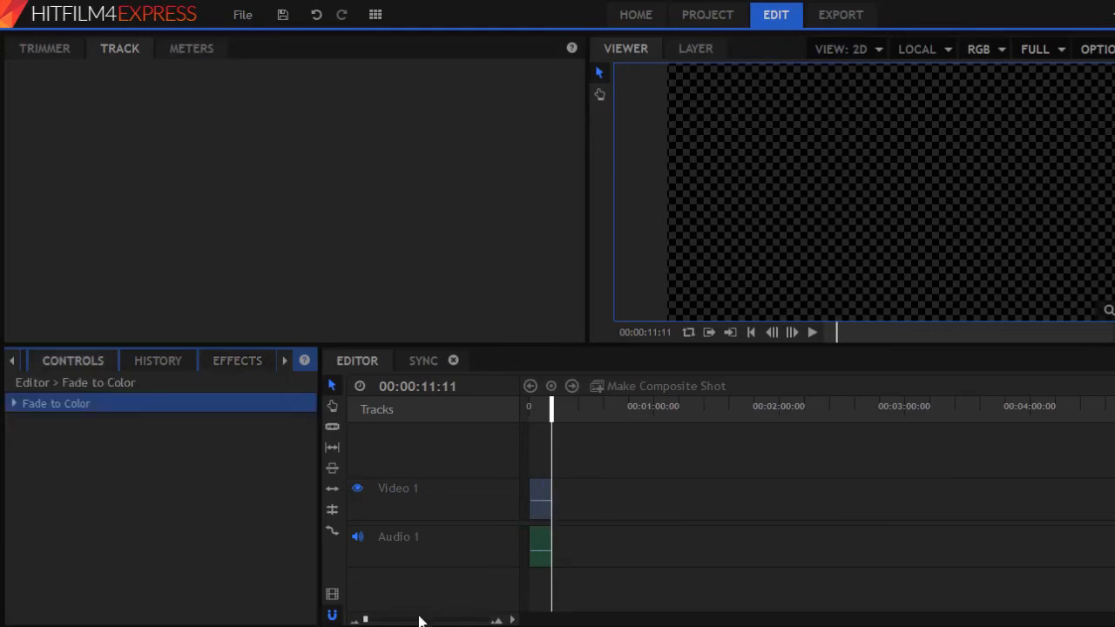
Extend the Fade to Color transition backwards over the end of the Sync clip's video
left_click(419, 619)
left_click_drag(563, 621, 560, 619)
left_click_drag(426, 619, 390, 619)
left_click_drag(637, 489, 529, 475)
left_click(532, 404)
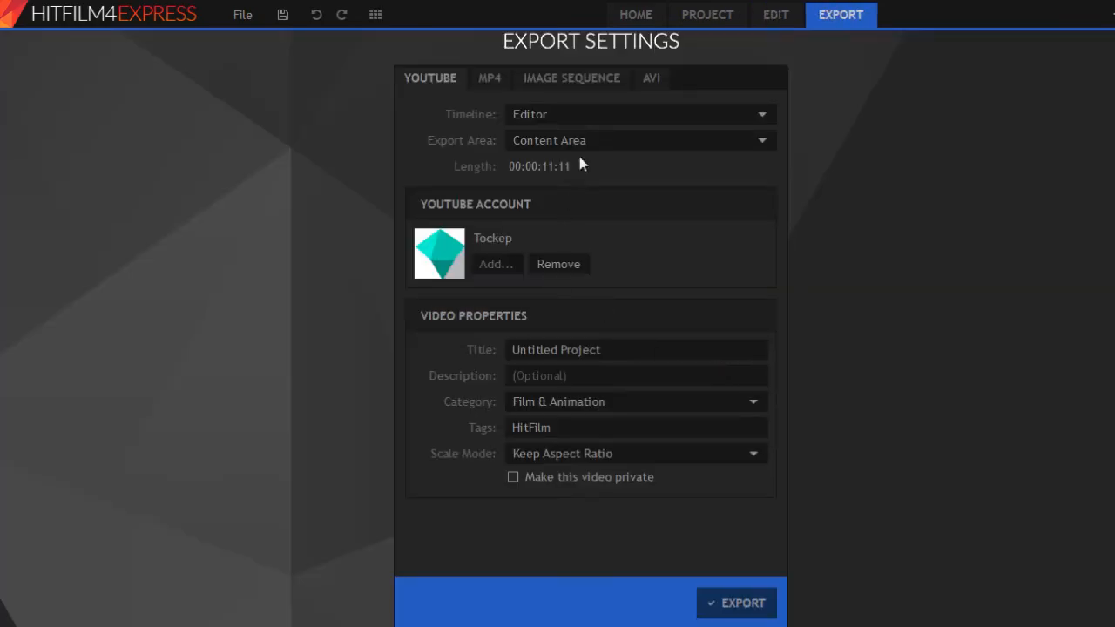
Choose the MP4 export format, set its level to 4.2, and export the Editor timeline
left_click(489, 80)
left_click(623, 389)
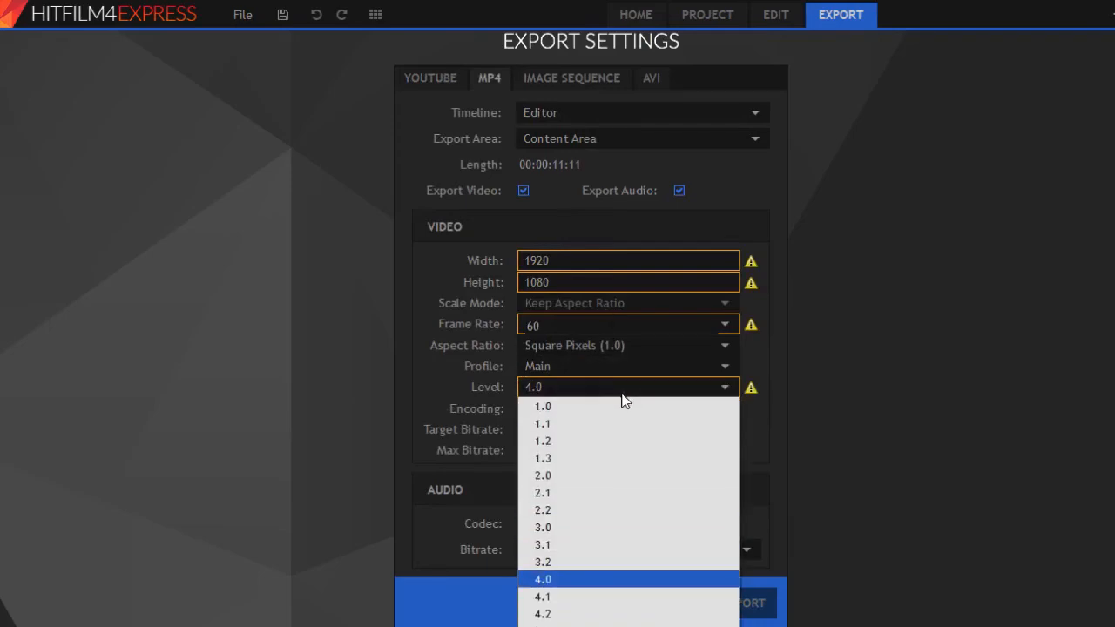
left_click(565, 614)
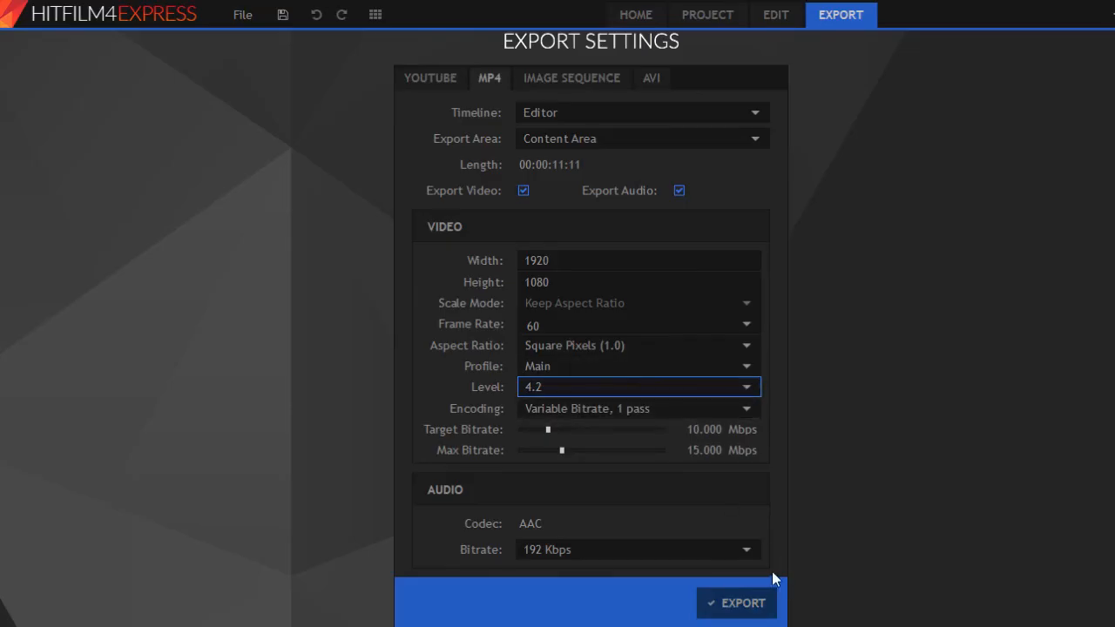
left_click(756, 596)
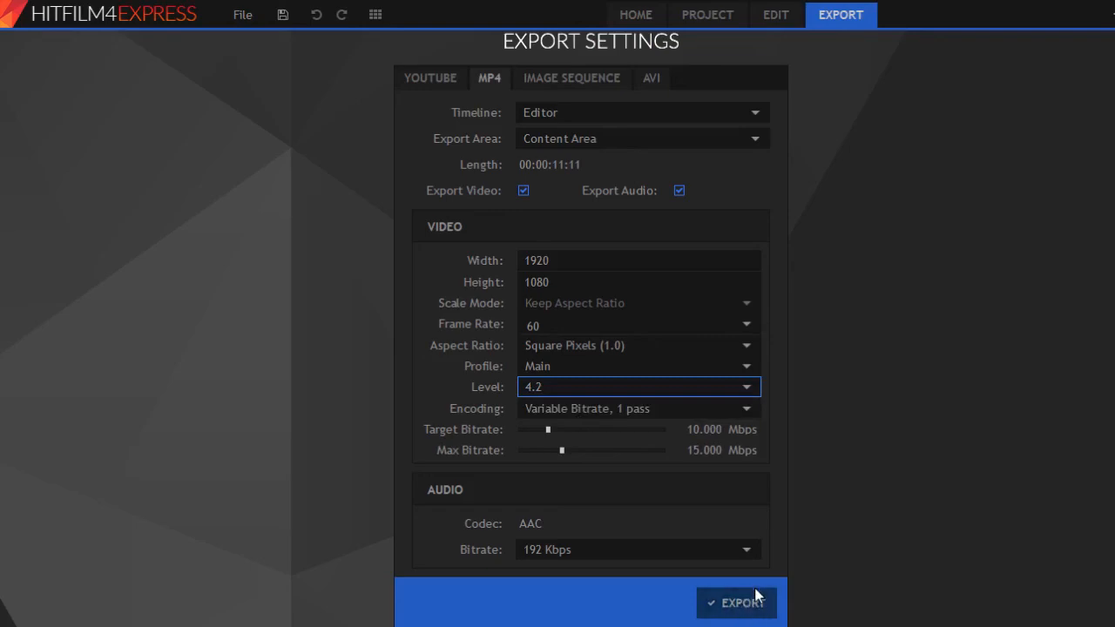